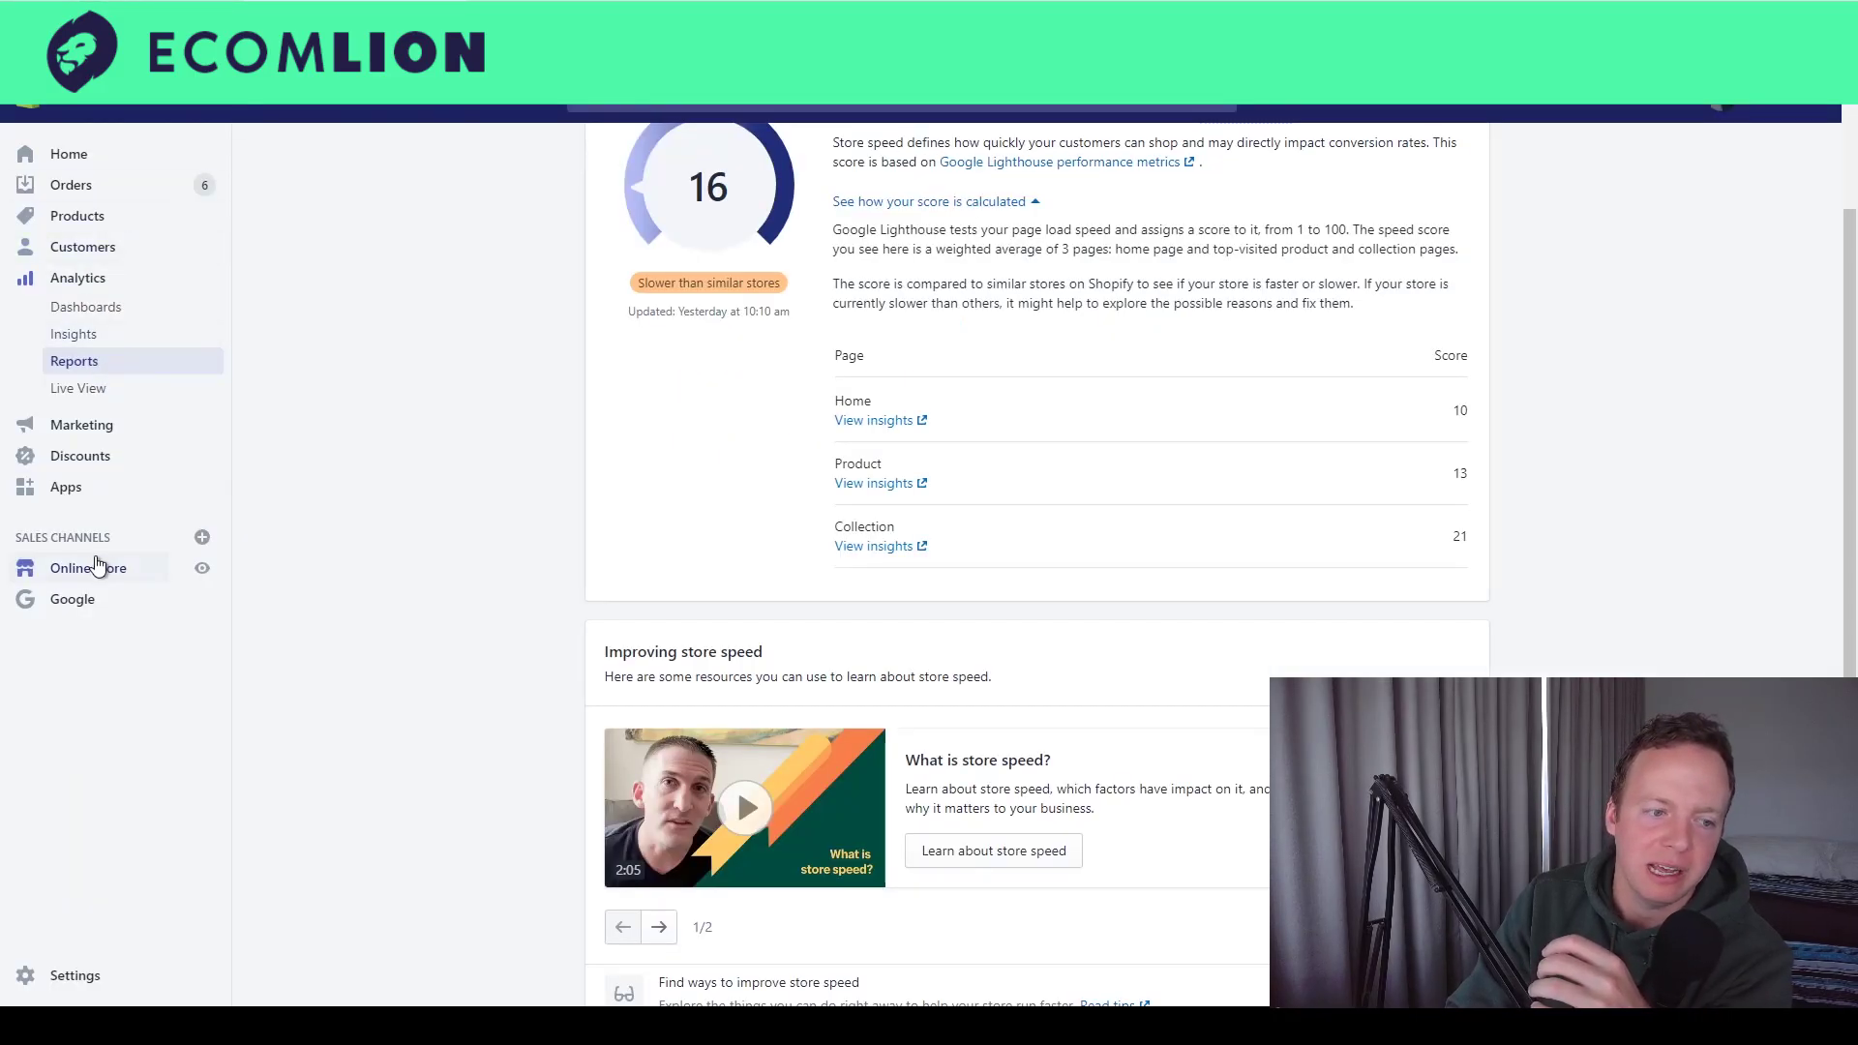
Step: Open the online store speed report from the store's theme overview
{"action": "left_click", "coordinate": [97, 566]}
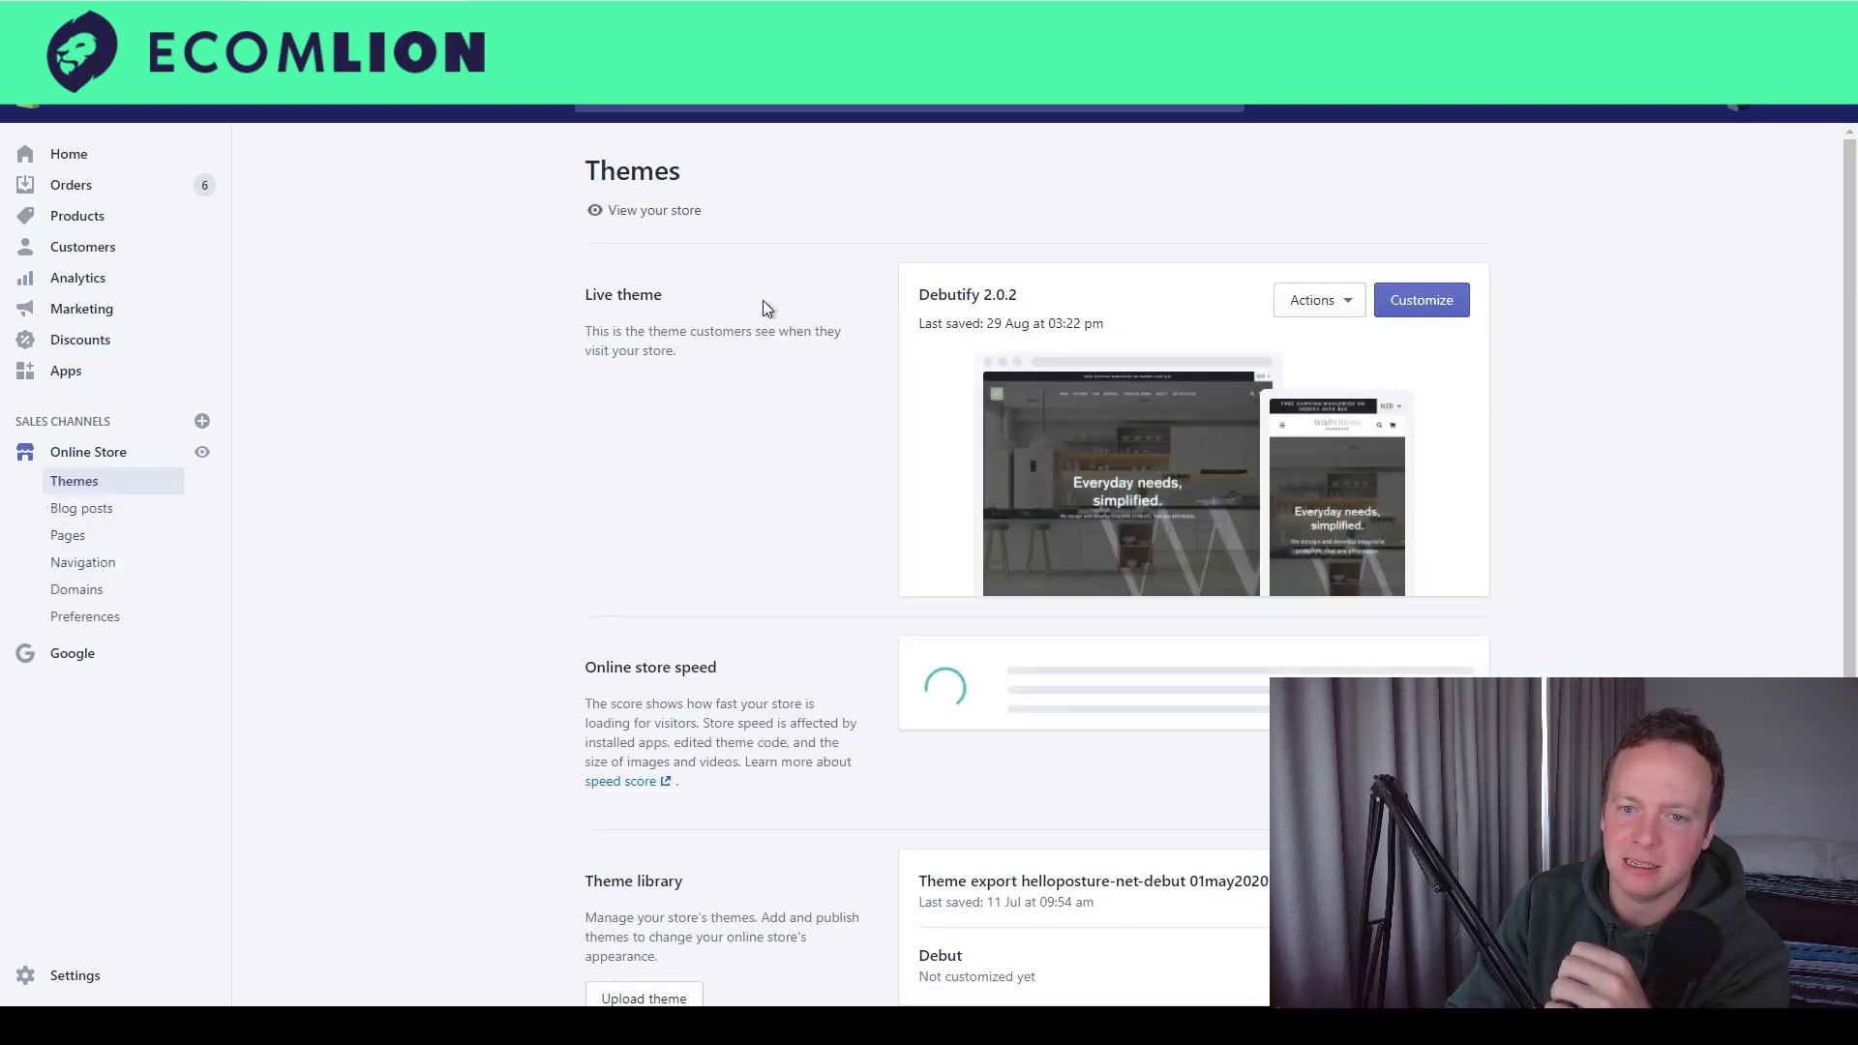
{"action": "scroll", "coordinate": [1152, 342], "scroll_direction": "down", "scroll_amount": 3}
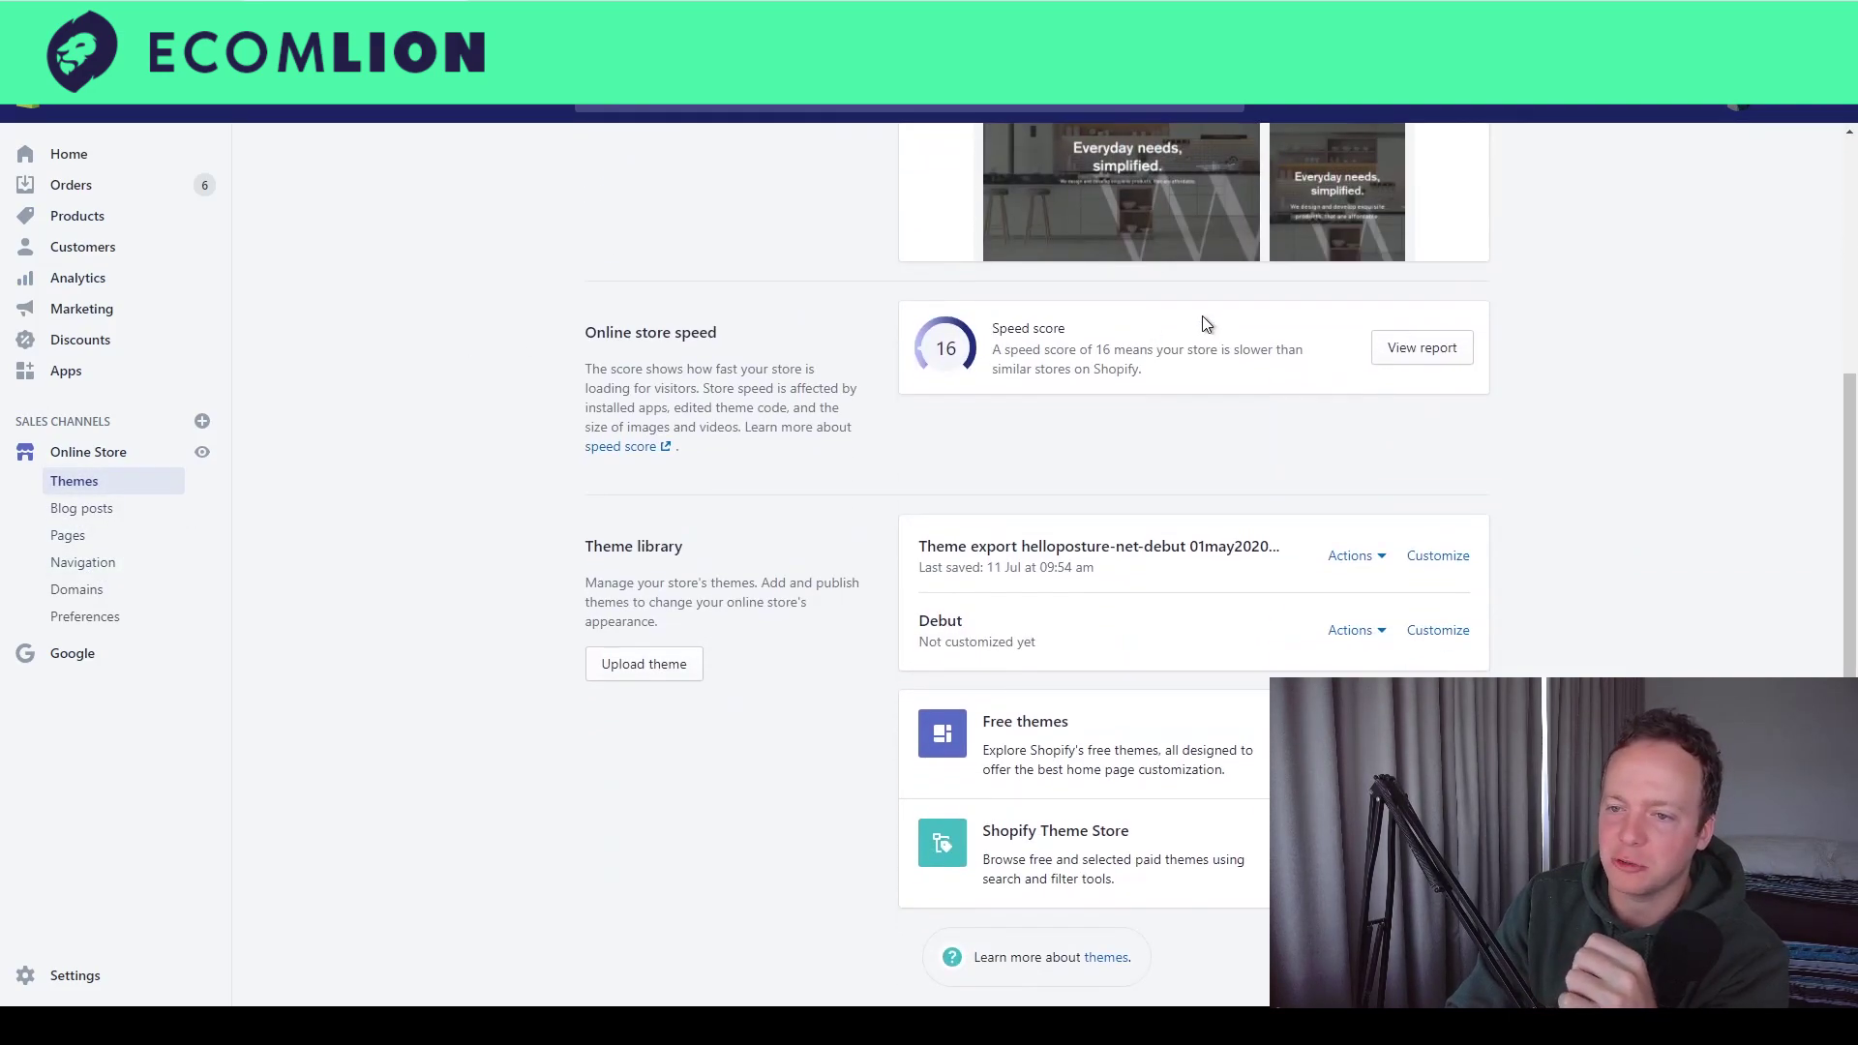
{"action": "left_click", "coordinate": [1397, 348]}
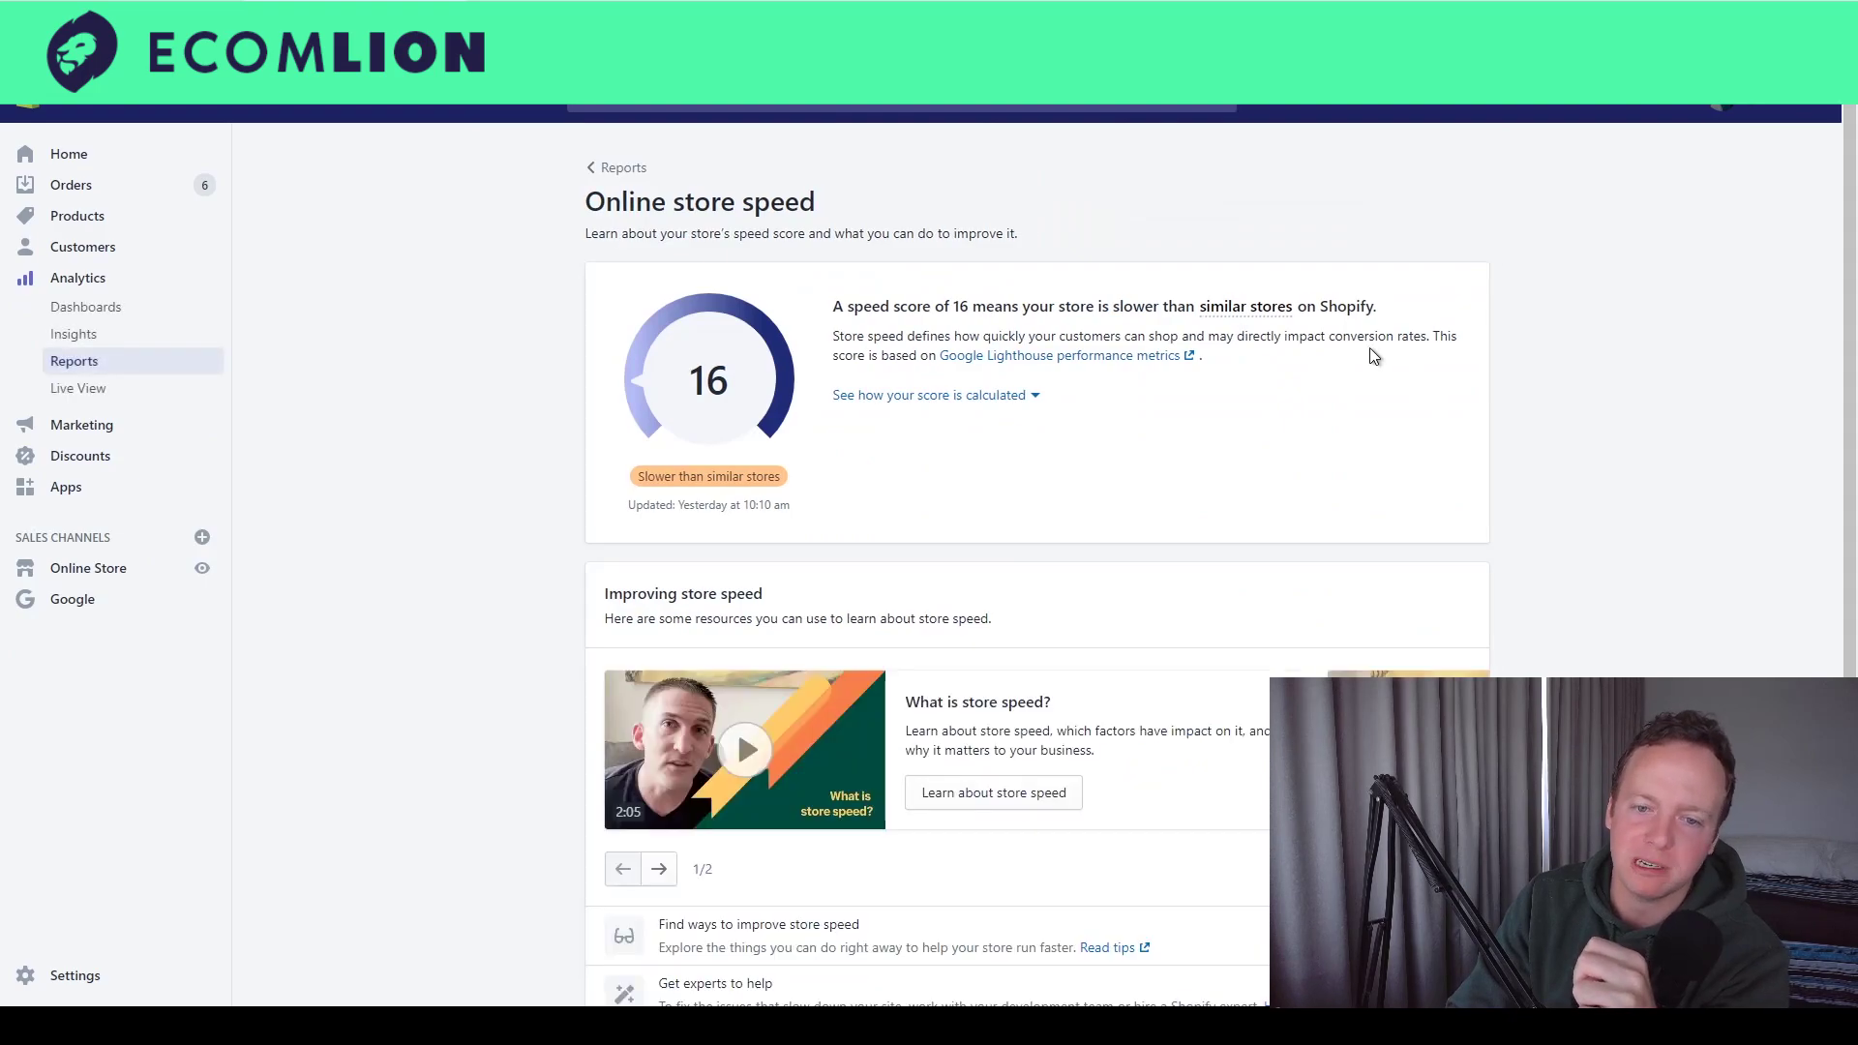
Step: Expand the explanation of how the speed score is calculated and review the home, product and collection page scores
{"action": "left_click", "coordinate": [975, 397]}
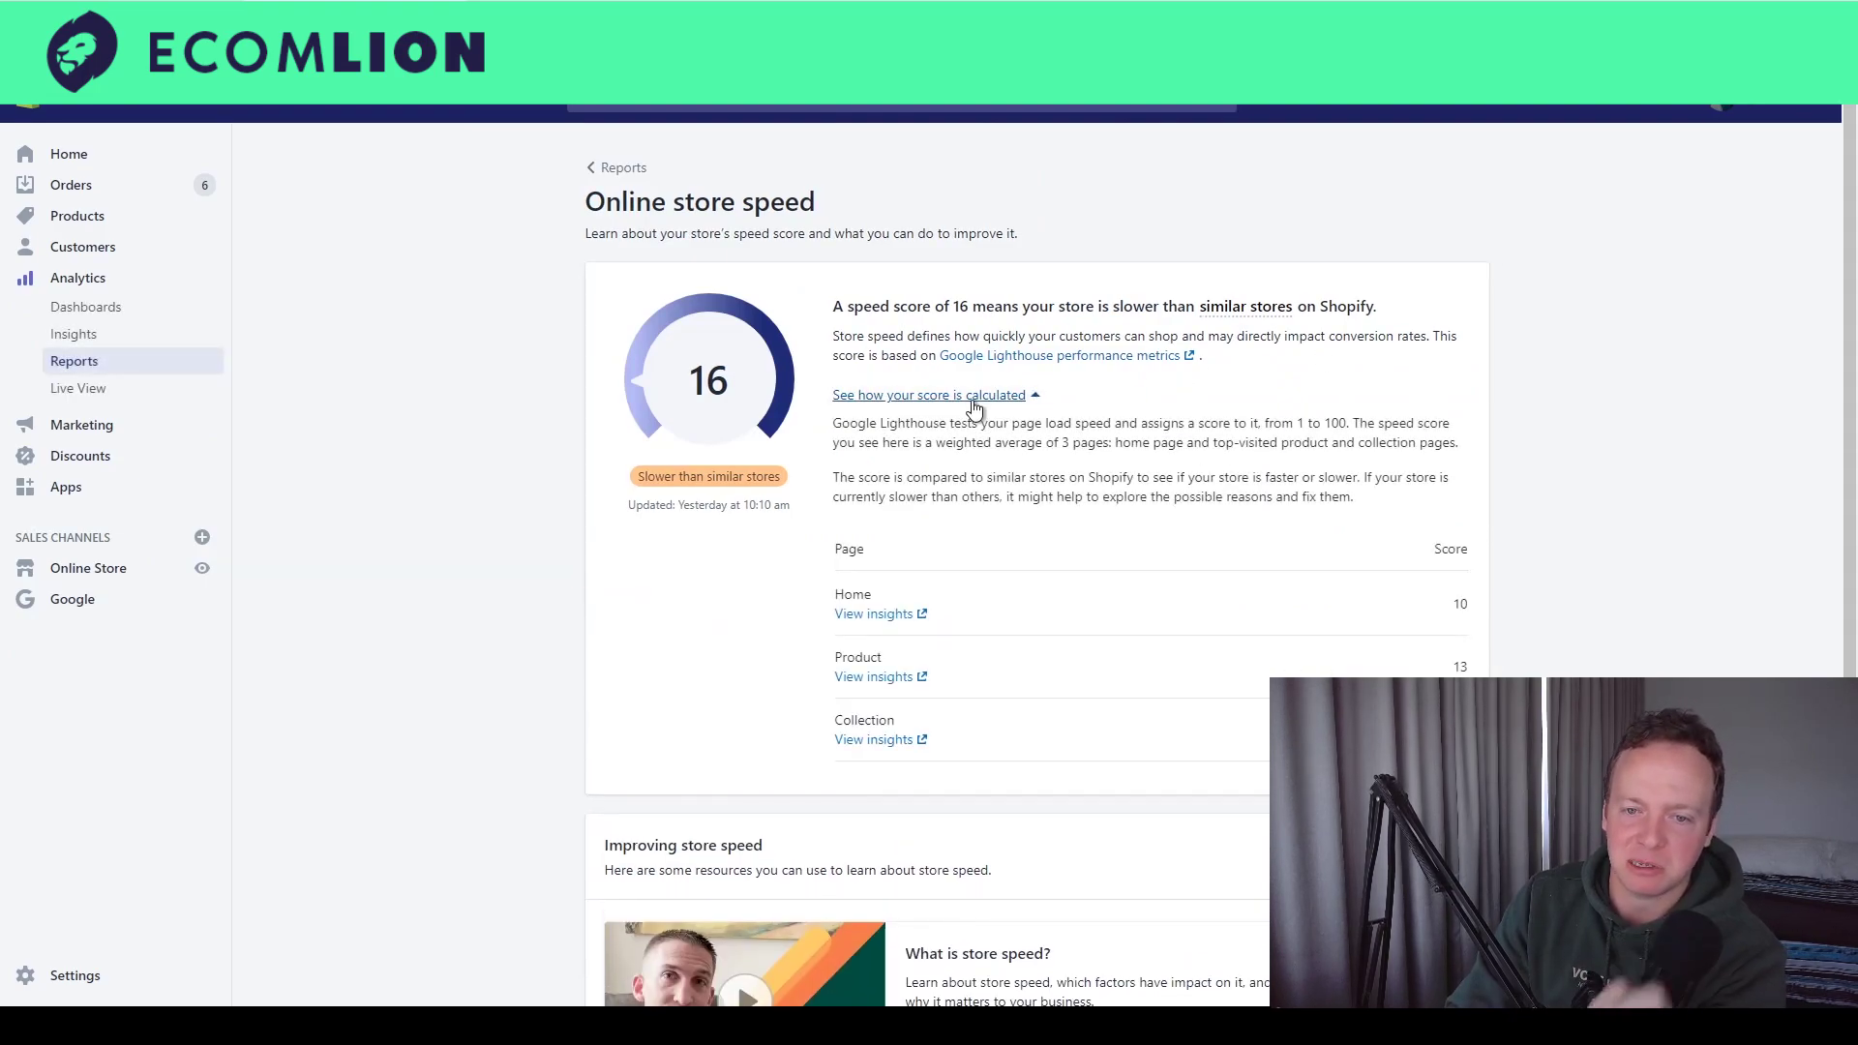
{"action": "scroll", "coordinate": [973, 387], "scroll_direction": "down", "scroll_amount": 2}
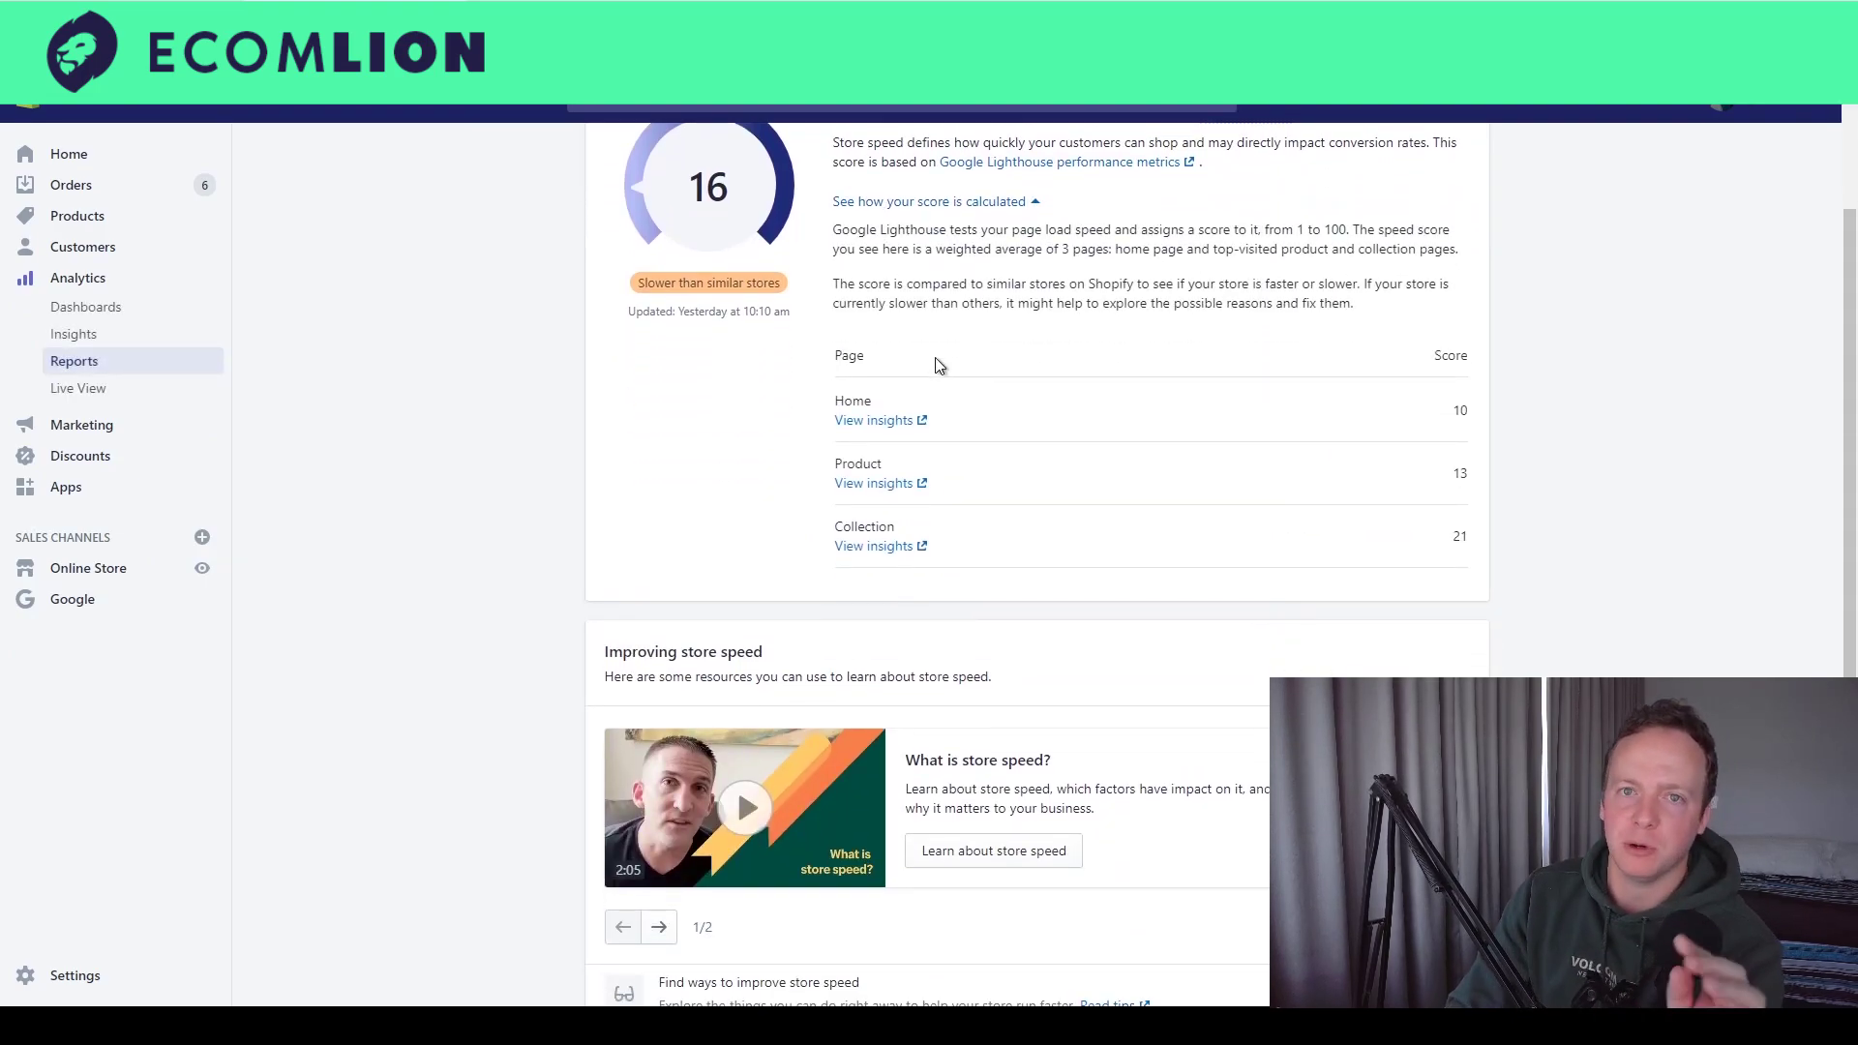
{"action": "scroll", "coordinate": [924, 358], "scroll_direction": "down", "scroll_amount": 2}
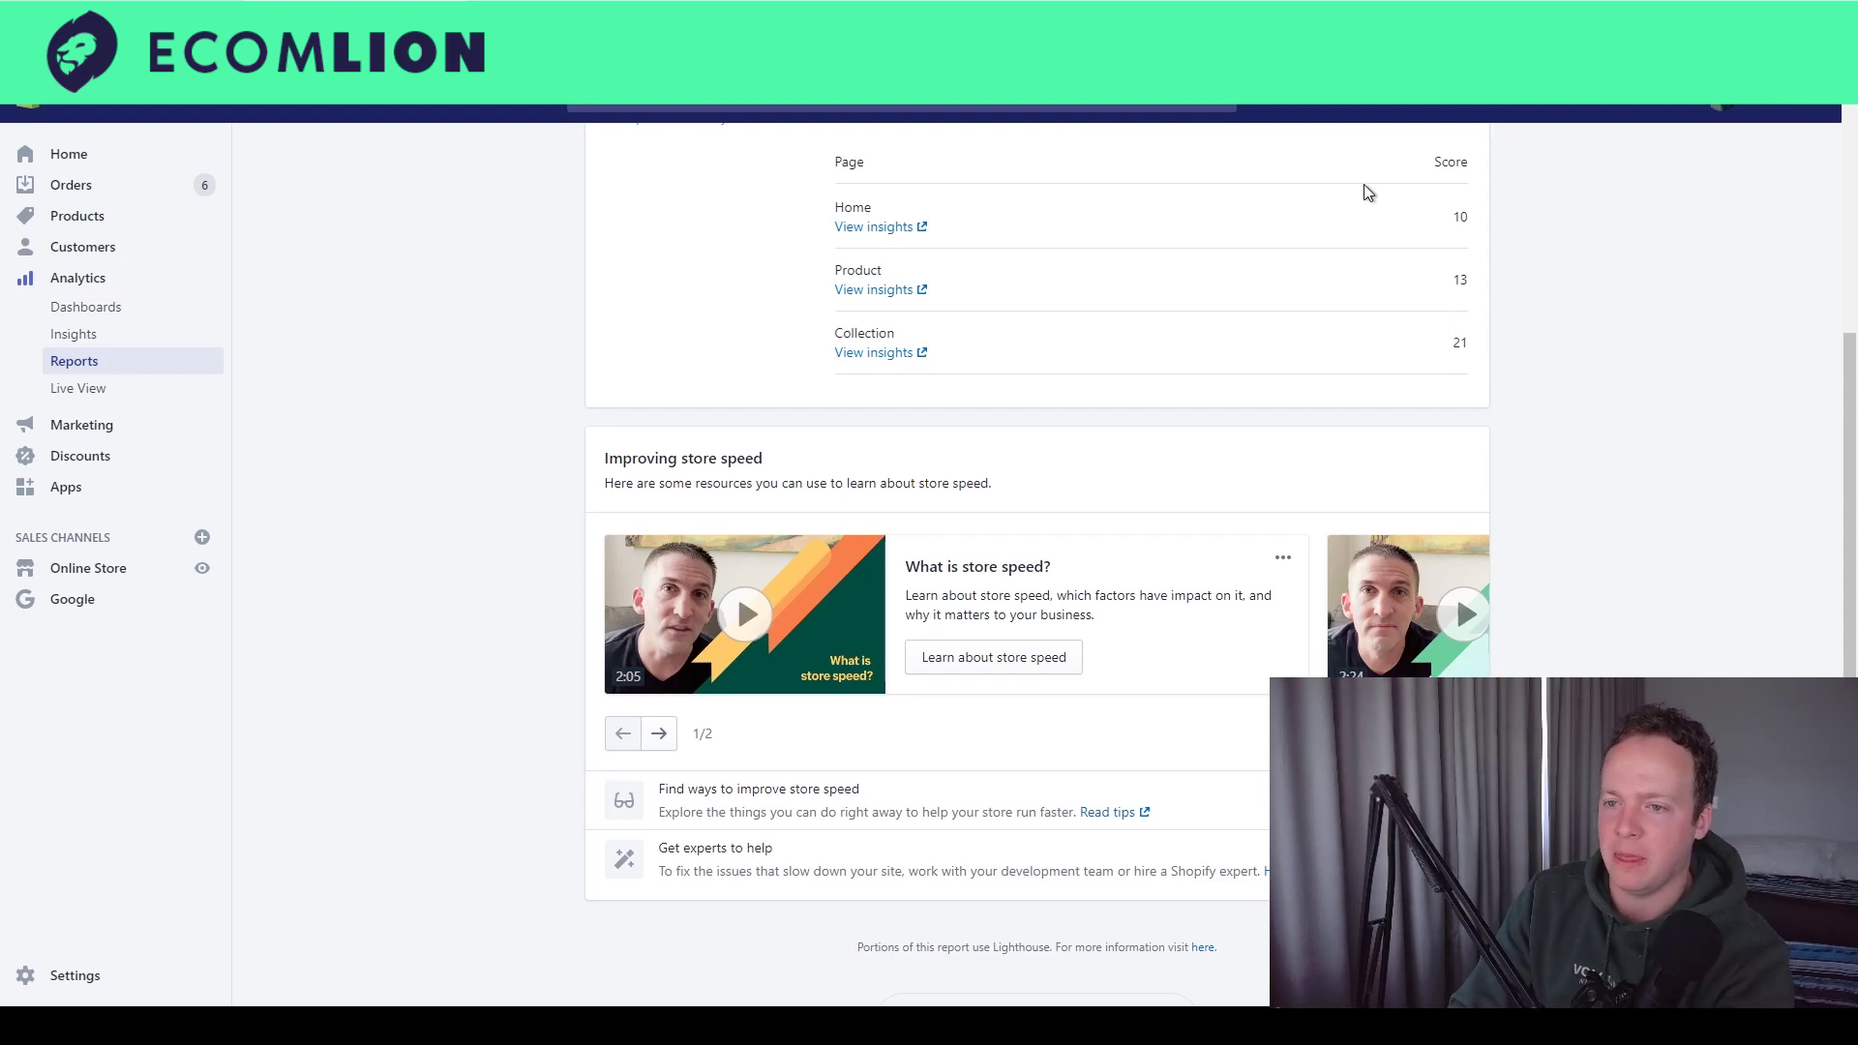
{"action": "scroll", "coordinate": [1527, 221], "scroll_direction": "up", "scroll_amount": 4}
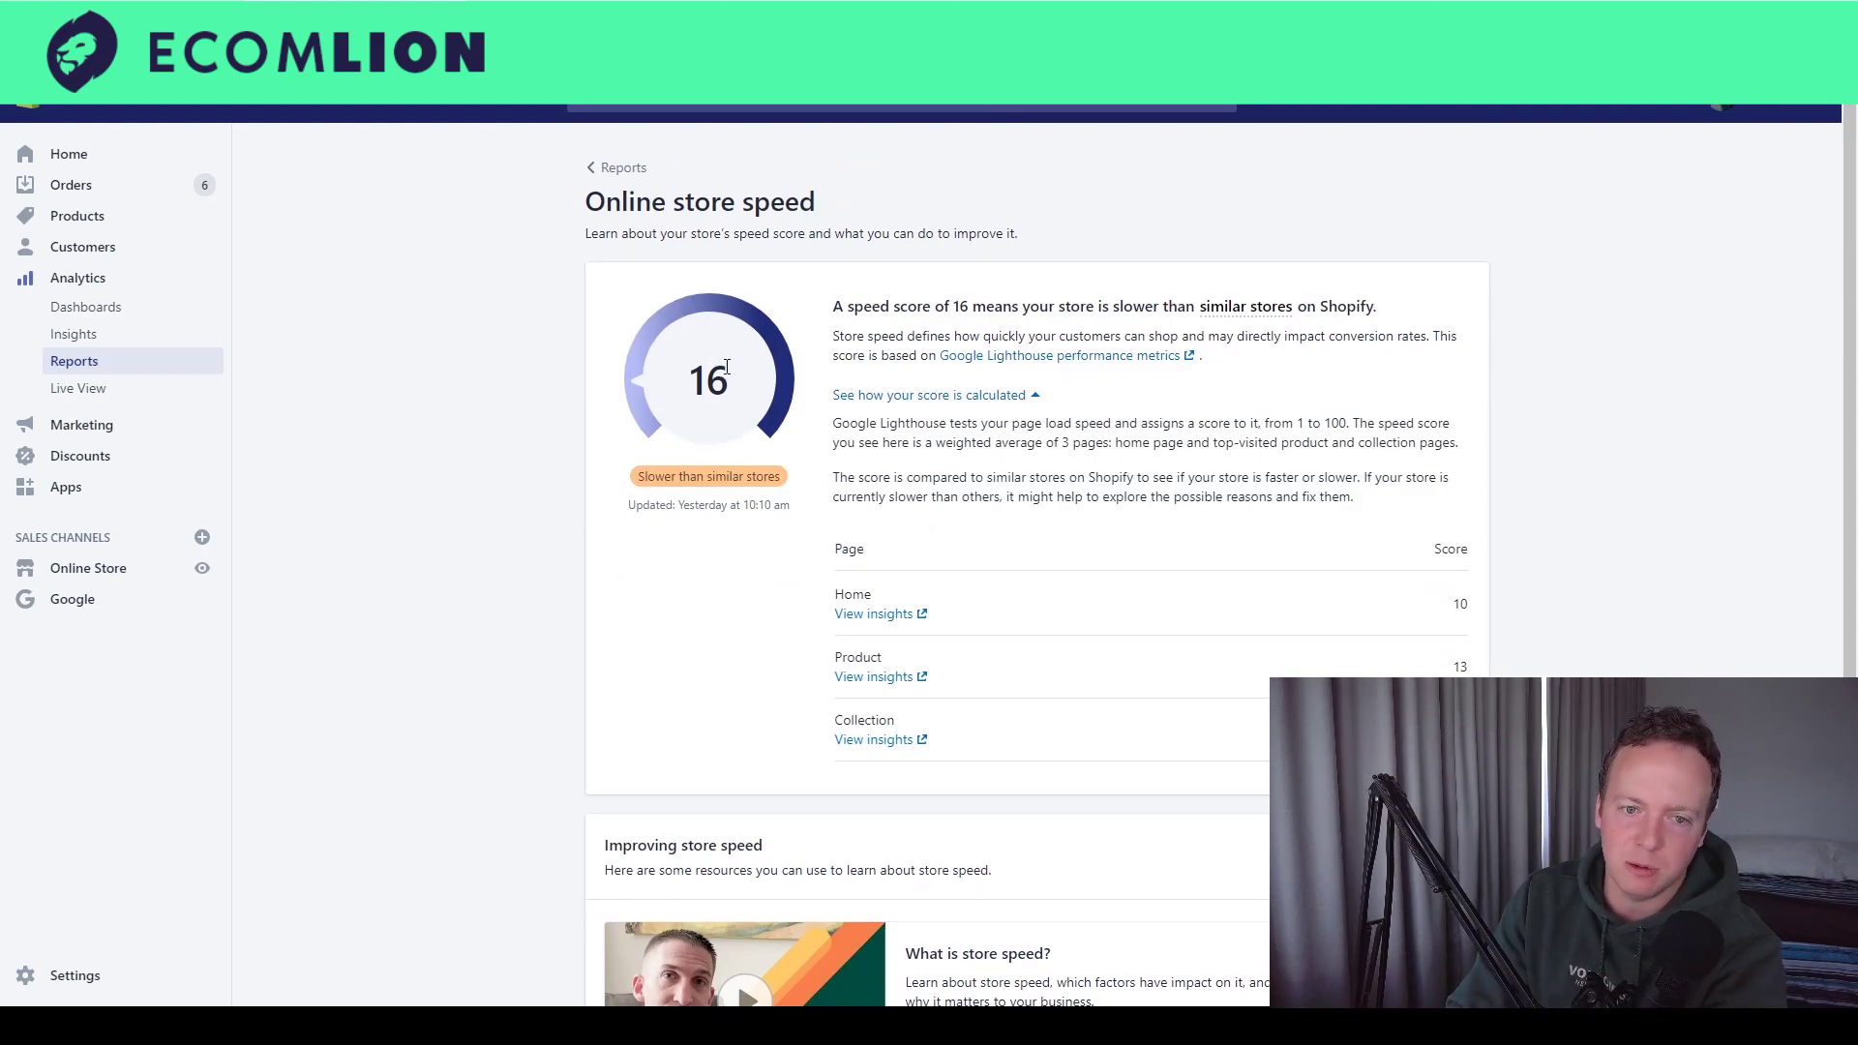
{"action": "scroll", "coordinate": [733, 372], "scroll_direction": "down", "scroll_amount": 3}
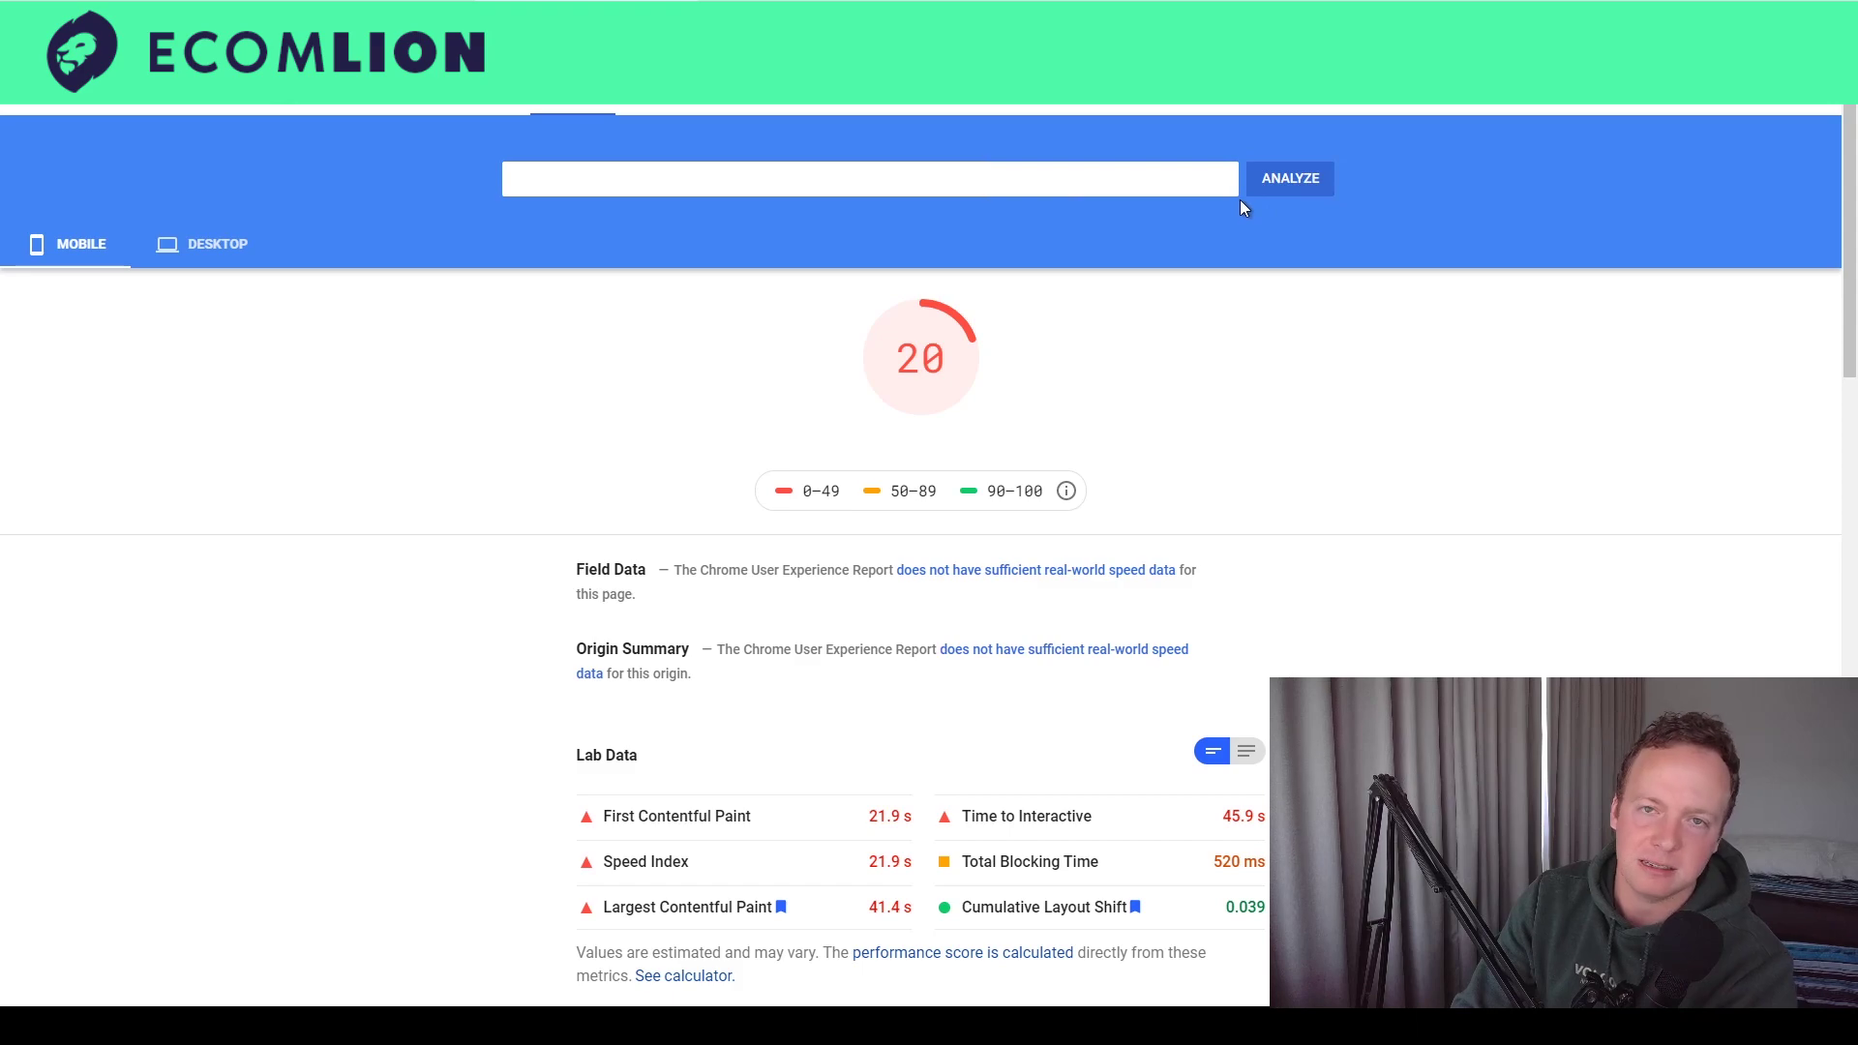
Step: Review the mobile performance score and lab data in the PageSpeed Insights report
{"action": "scroll", "coordinate": [1078, 407], "scroll_direction": "down", "scroll_amount": 2}
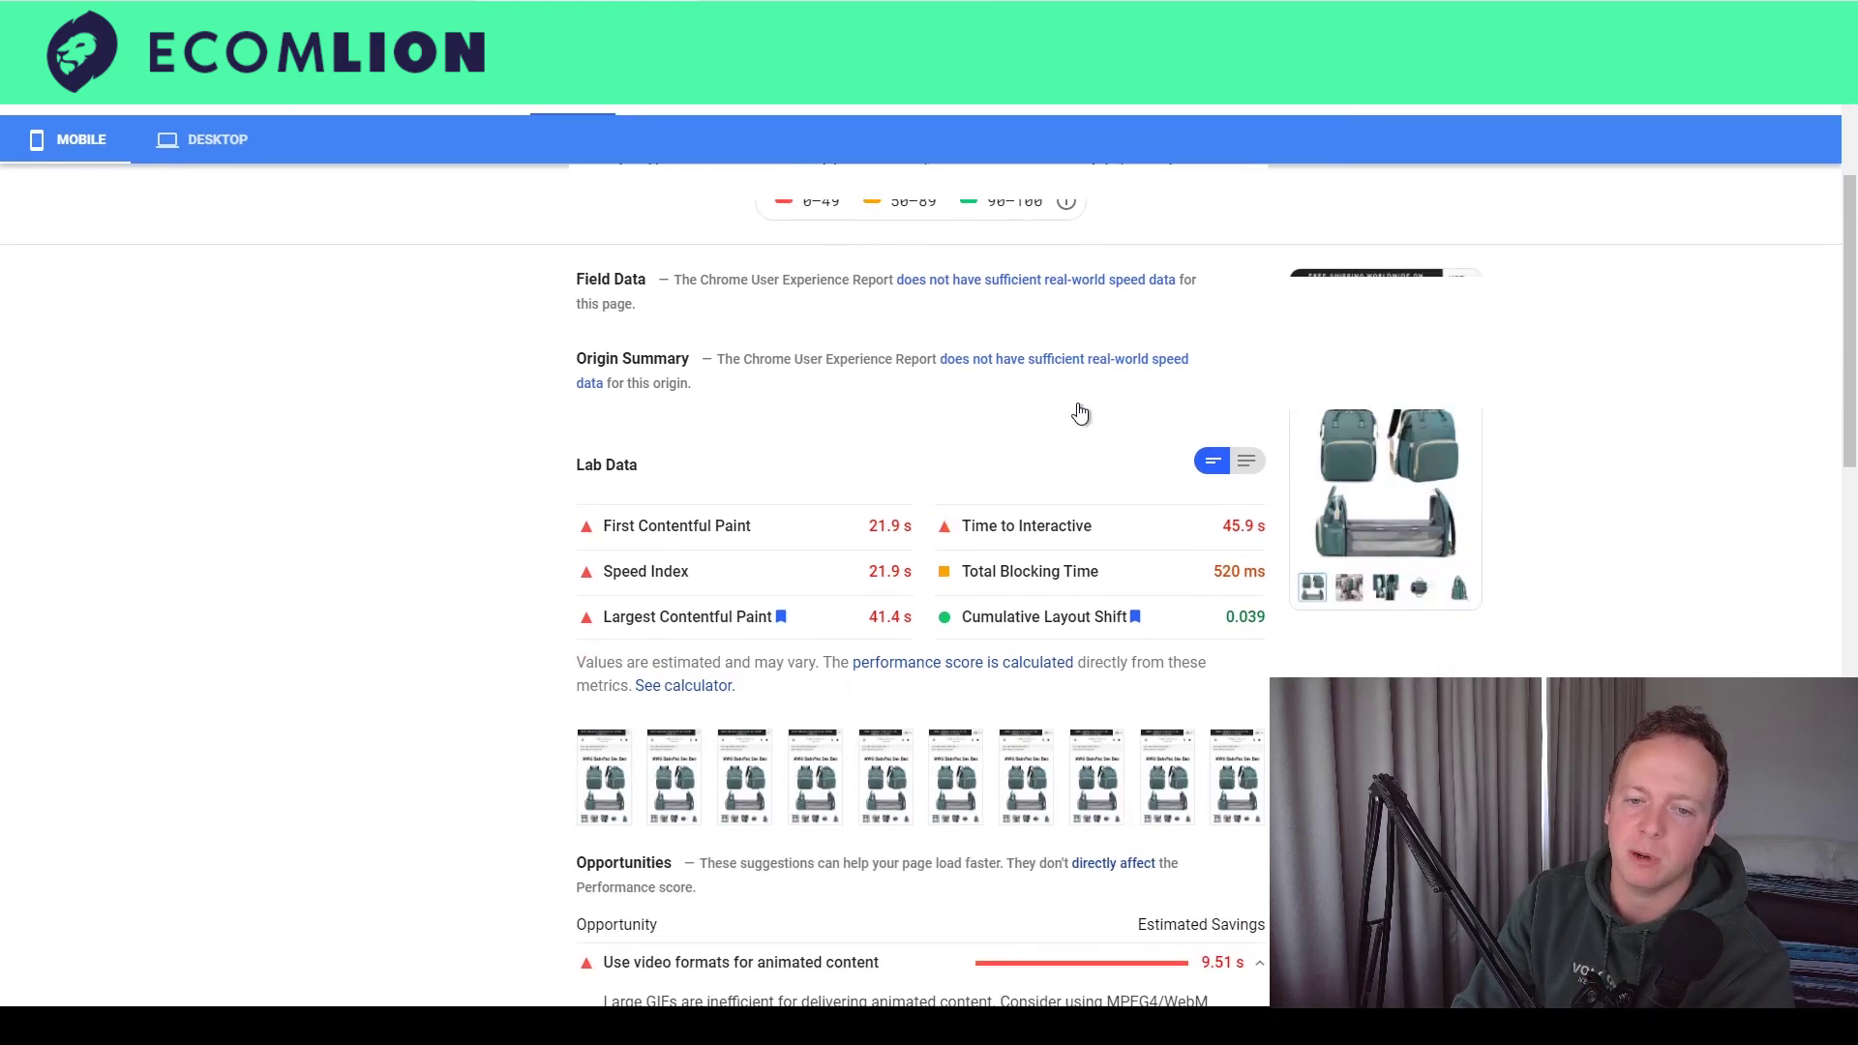
{"action": "scroll", "coordinate": [1074, 402], "scroll_direction": "up", "scroll_amount": 1}
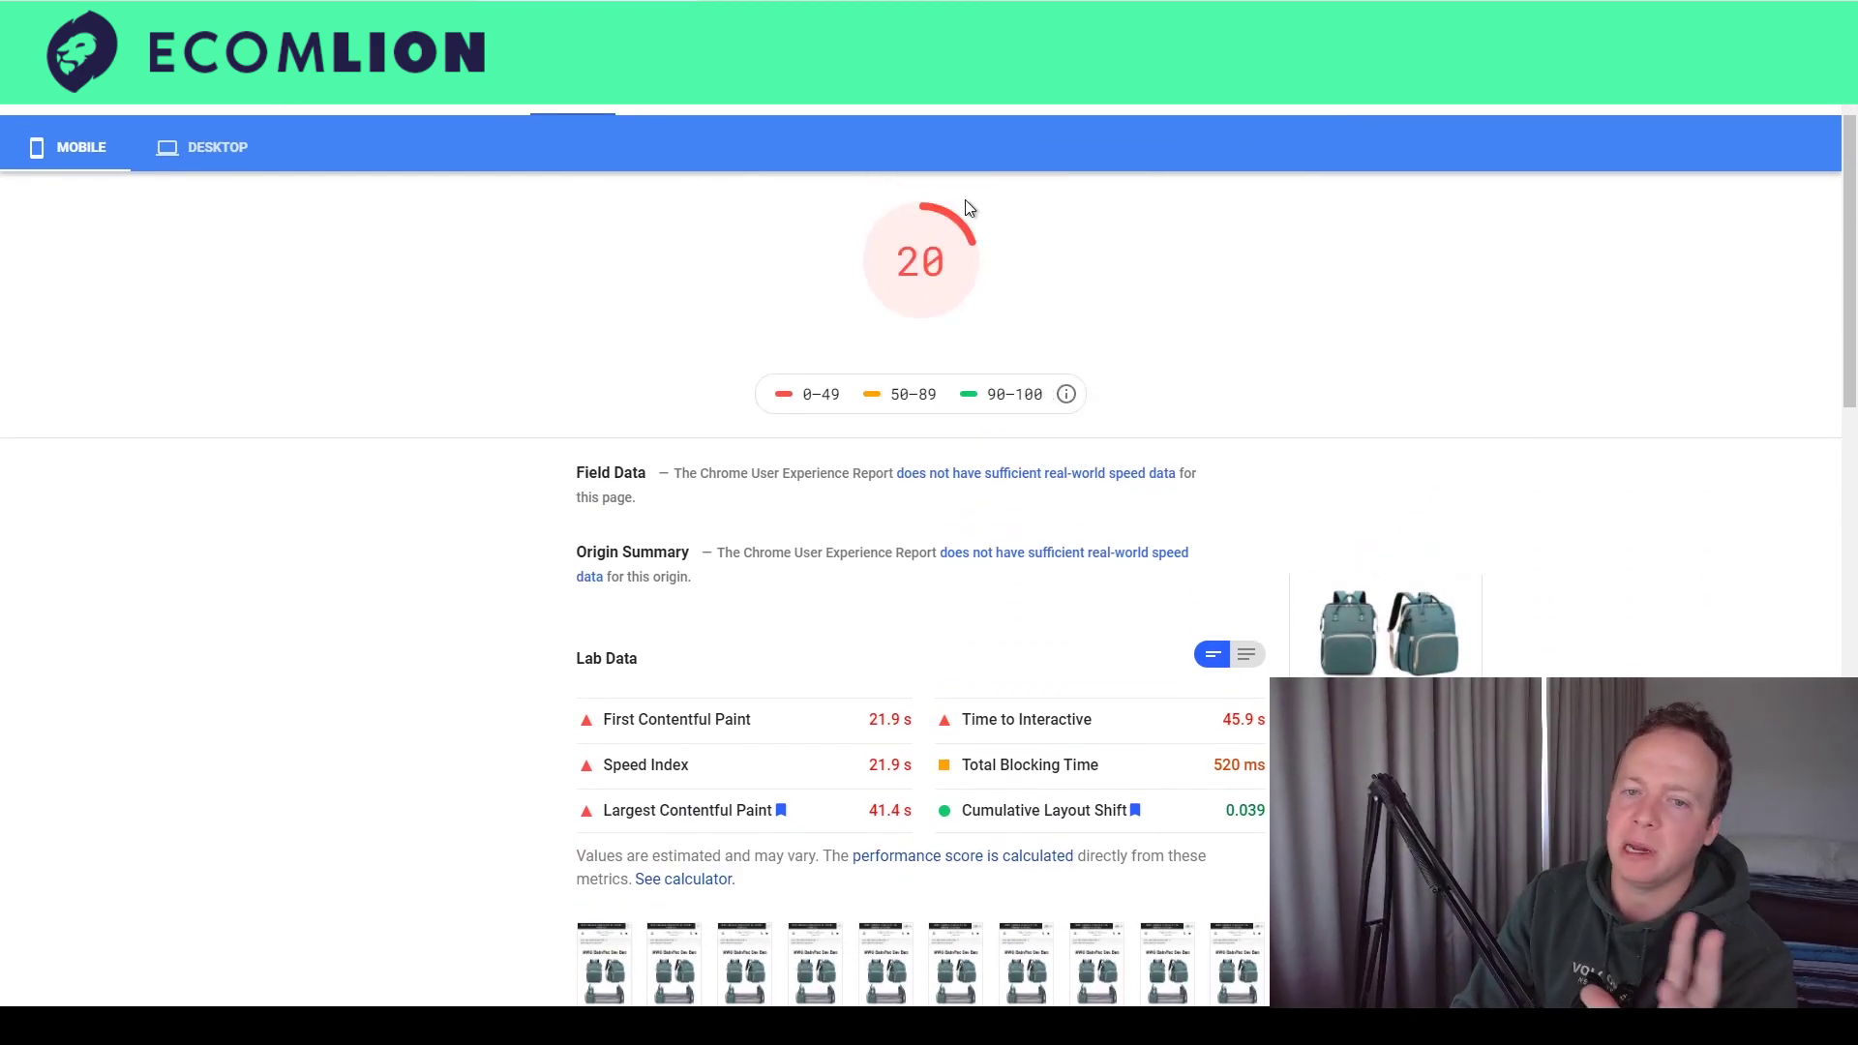
{"action": "scroll", "coordinate": [966, 287], "scroll_direction": "up", "scroll_amount": 1}
{"action": "scroll", "coordinate": [970, 295], "scroll_direction": "up", "scroll_amount": 1}
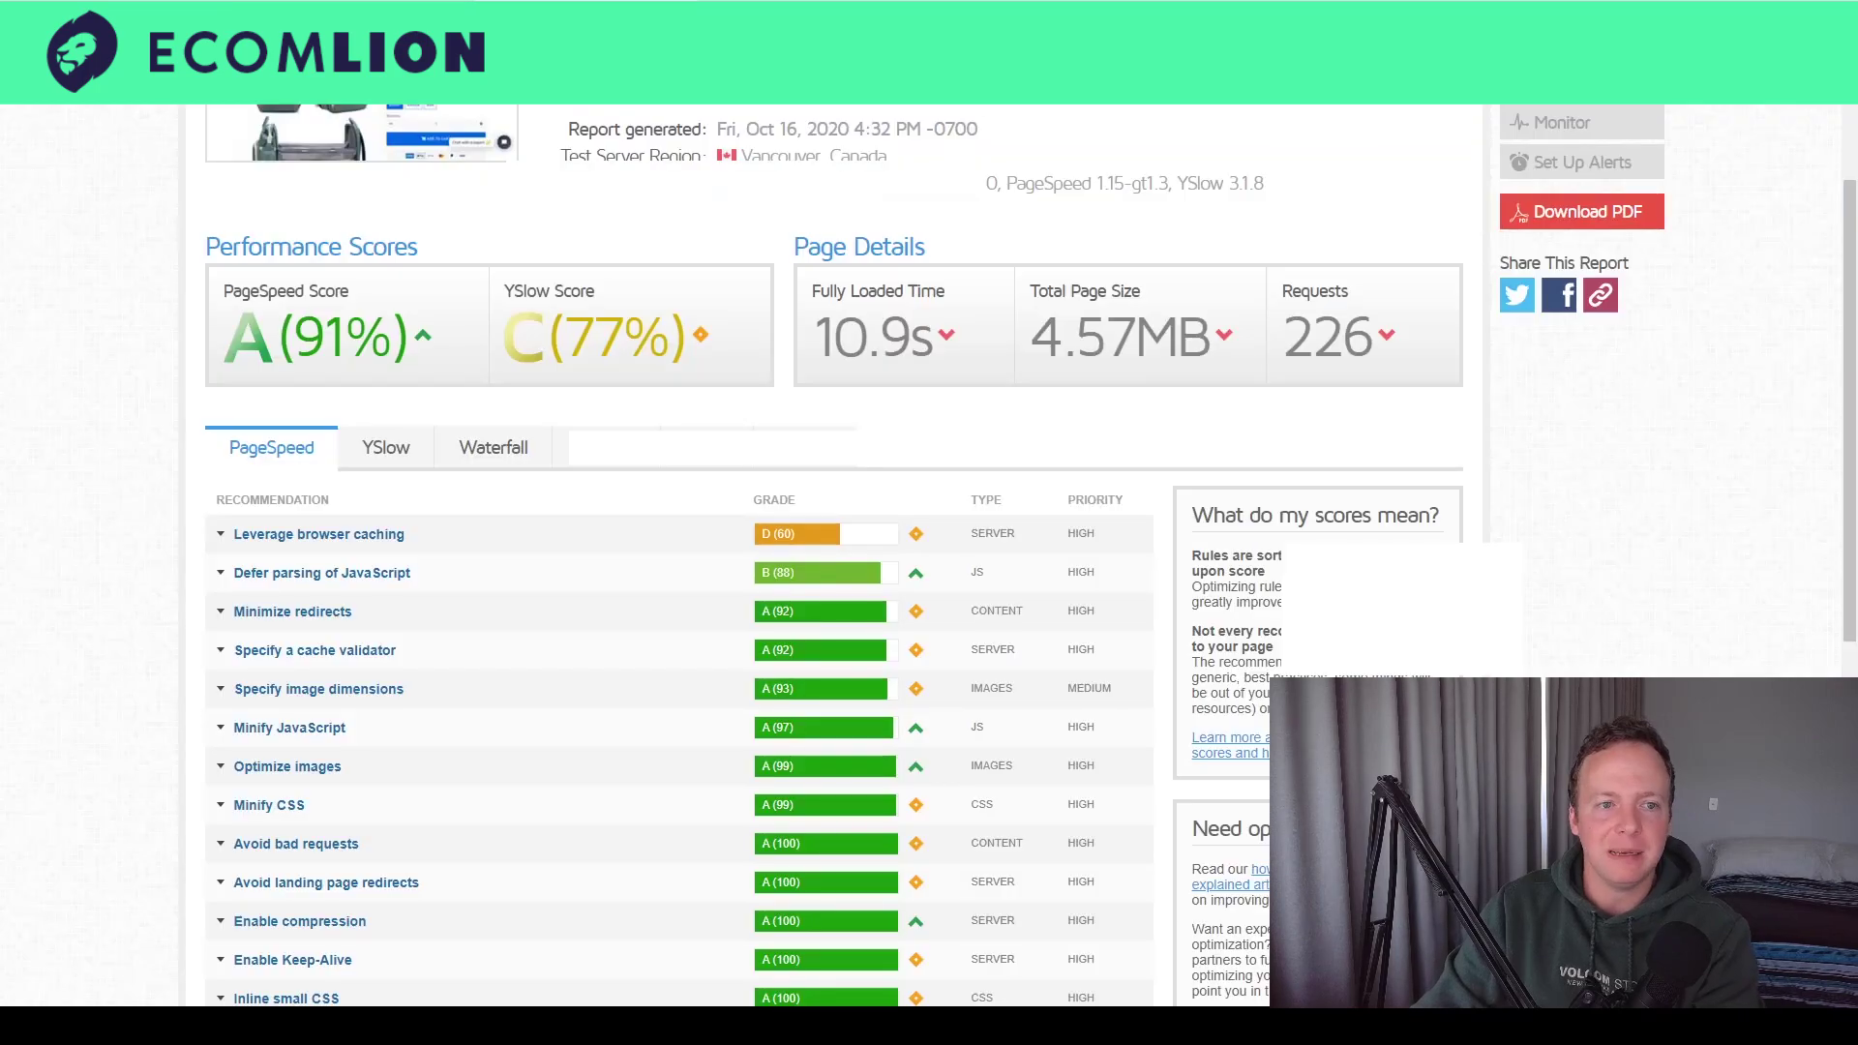
Step: Examine the GTmetrix report's performance scores, page details and PageSpeed recommendations for the product page
{"action": "scroll", "coordinate": [468, 186], "scroll_direction": "up", "scroll_amount": 1}
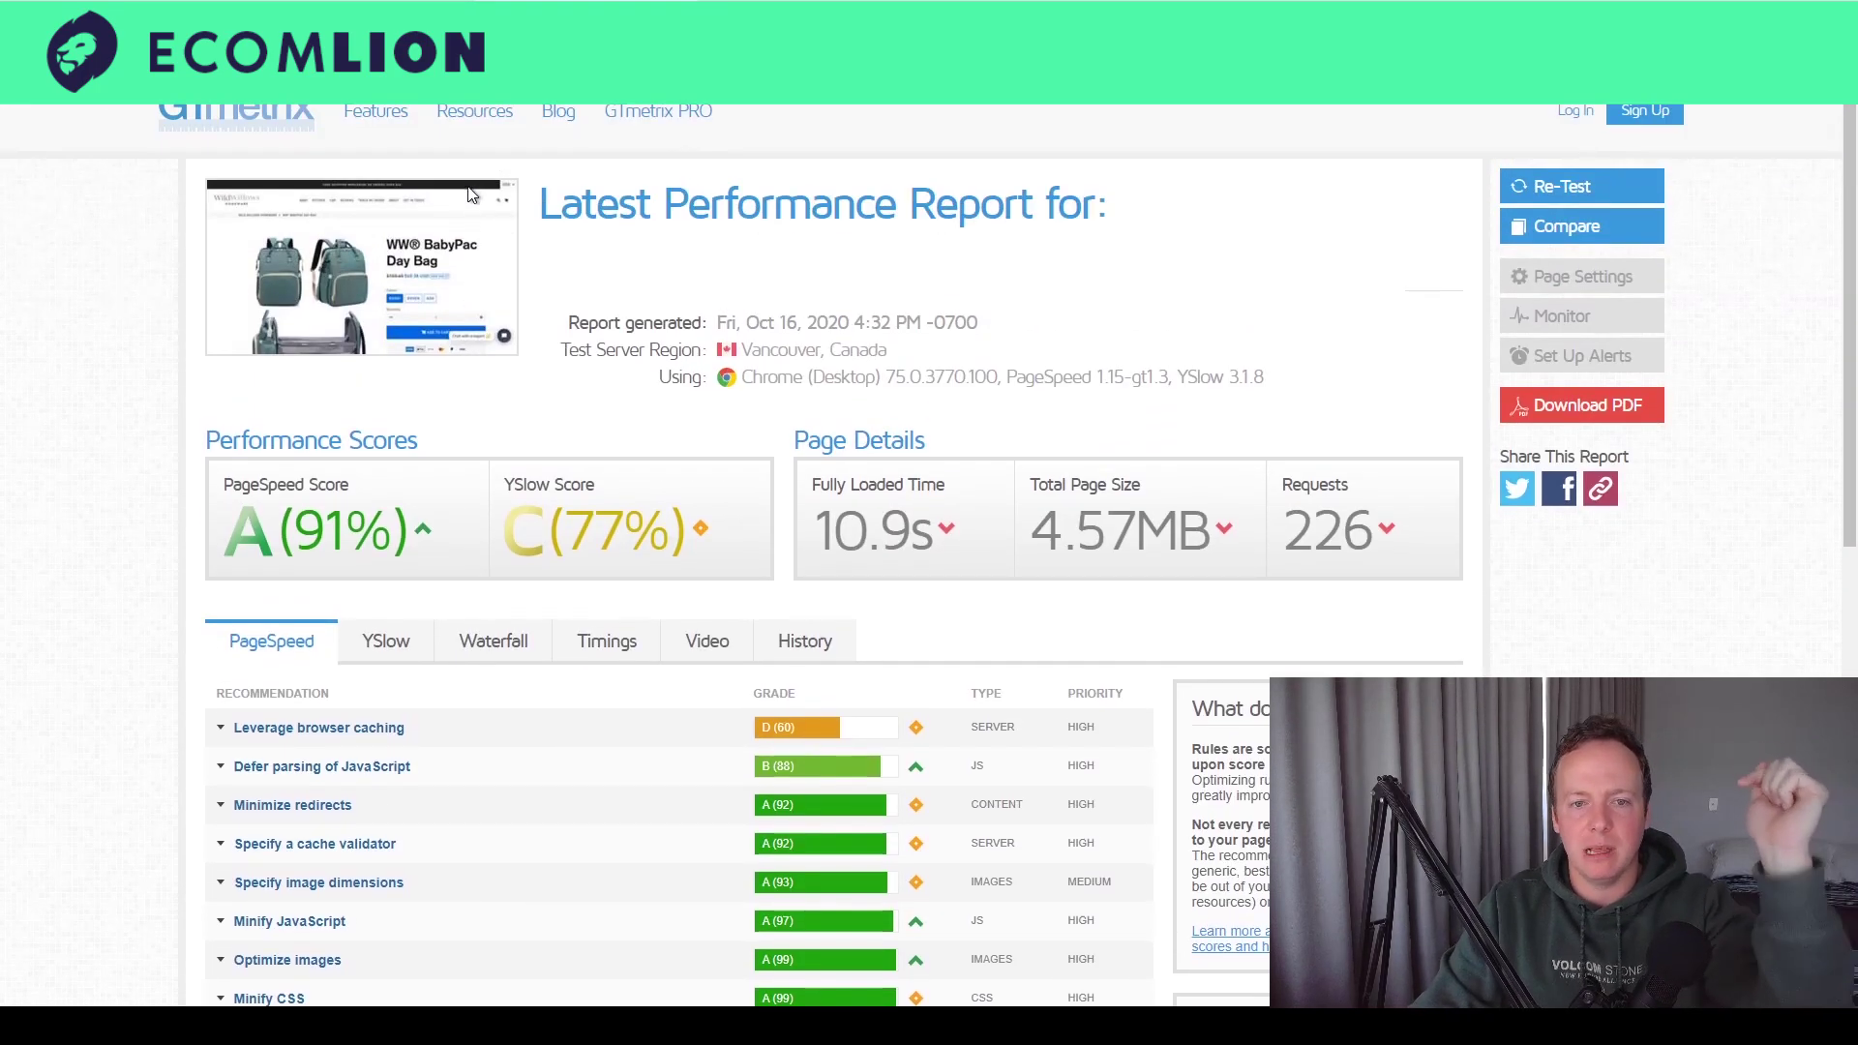
{"action": "left_click", "coordinate": [275, 108]}
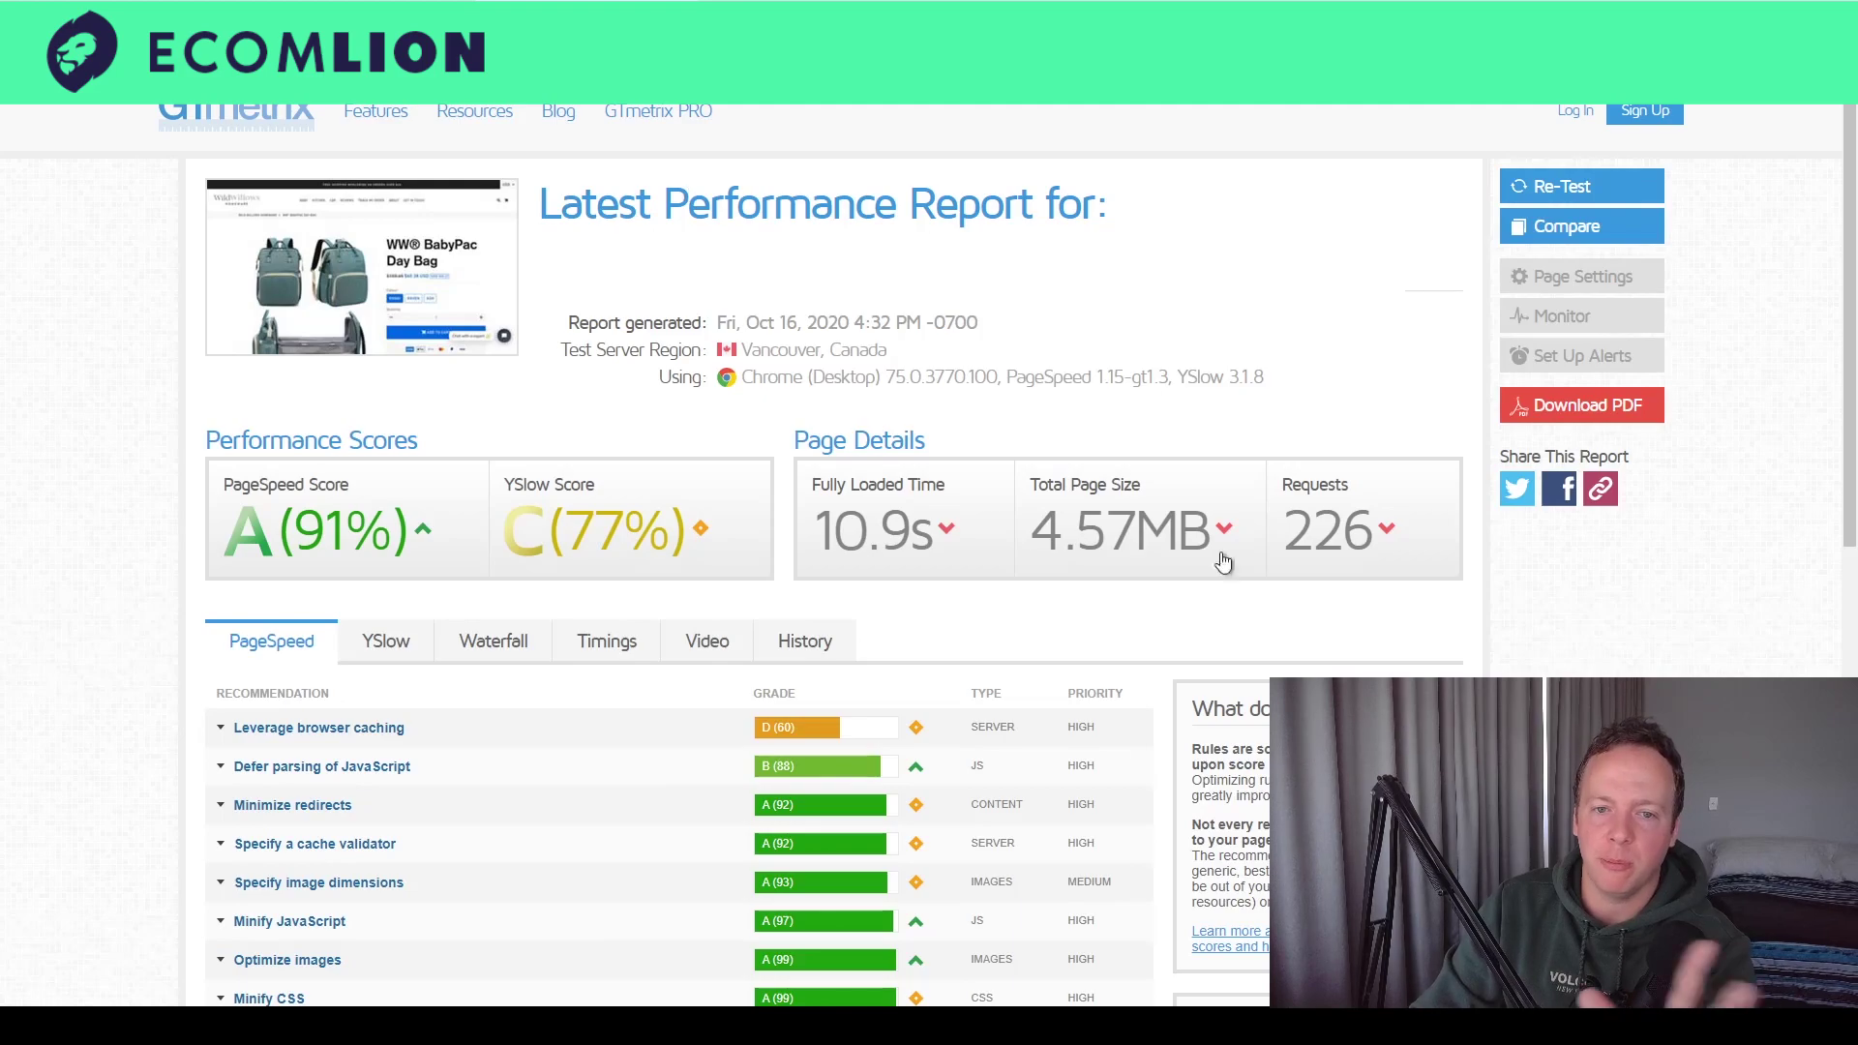
{"action": "scroll", "coordinate": [716, 353], "scroll_direction": "down", "scroll_amount": 3}
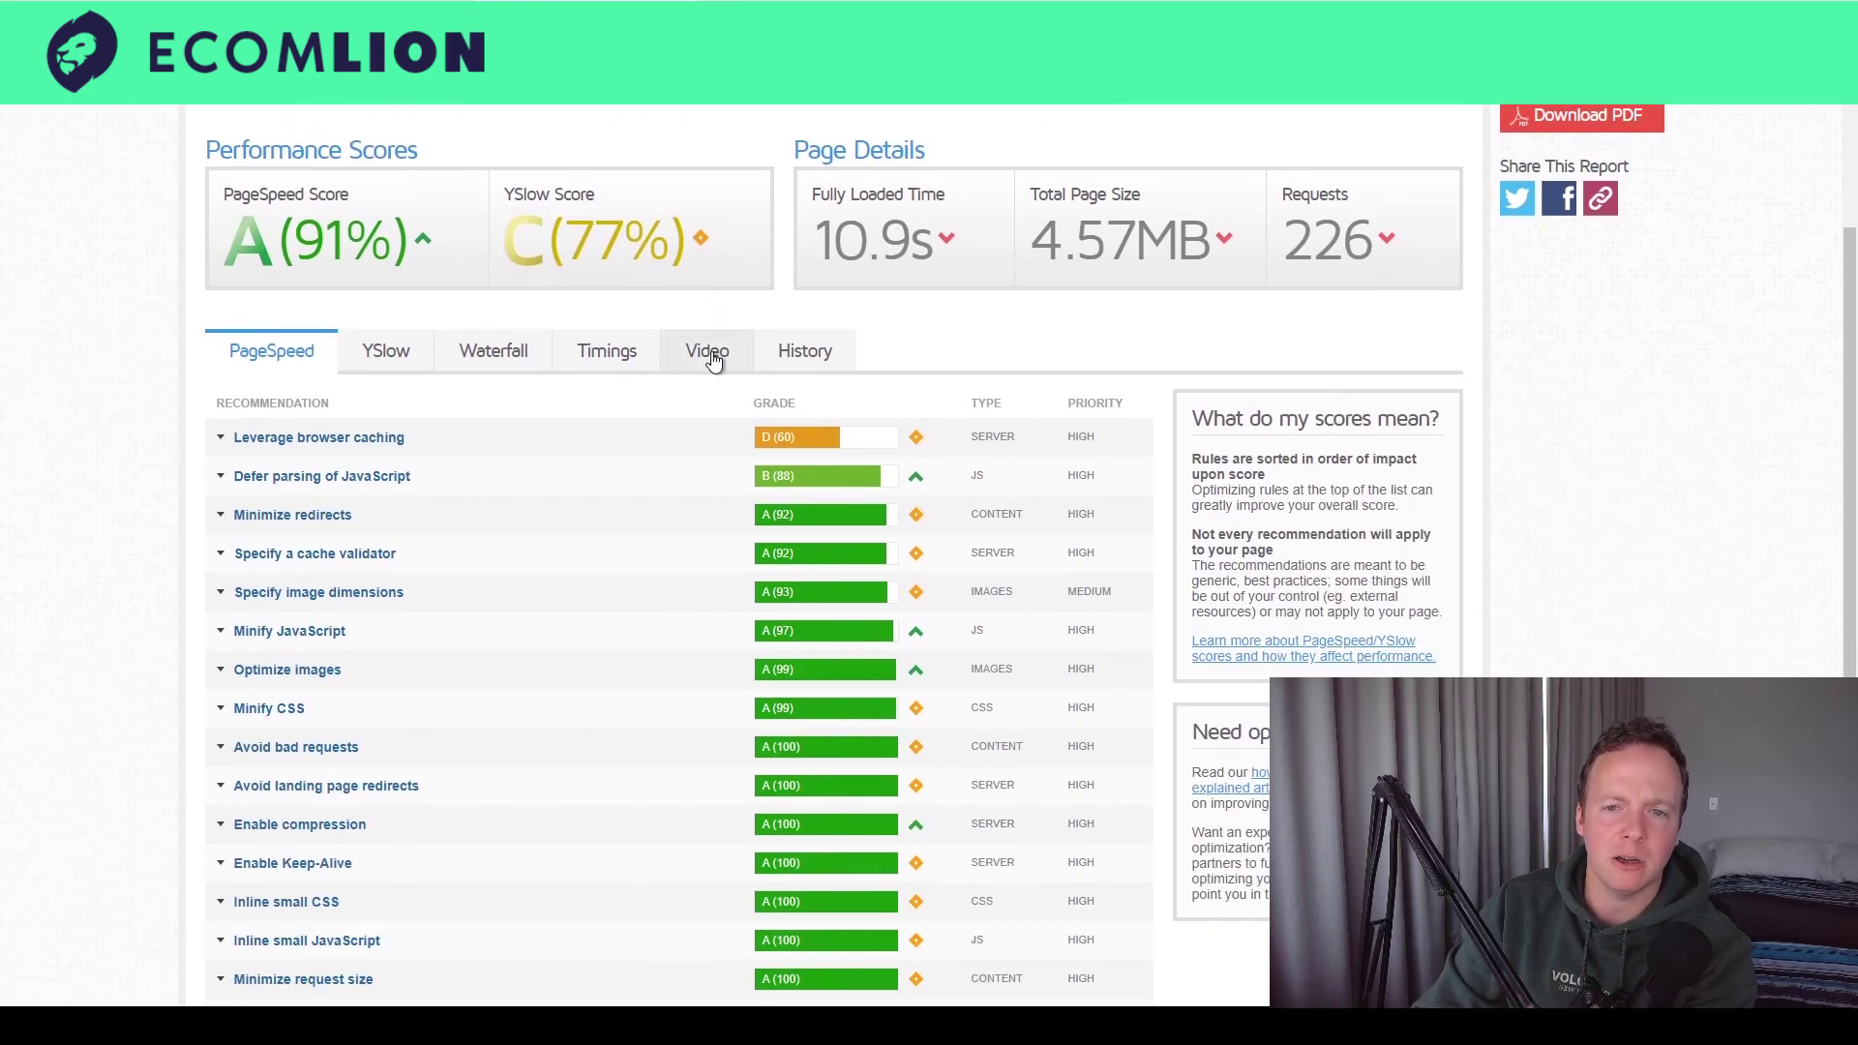
{"action": "scroll", "coordinate": [712, 358], "scroll_direction": "down", "scroll_amount": 1}
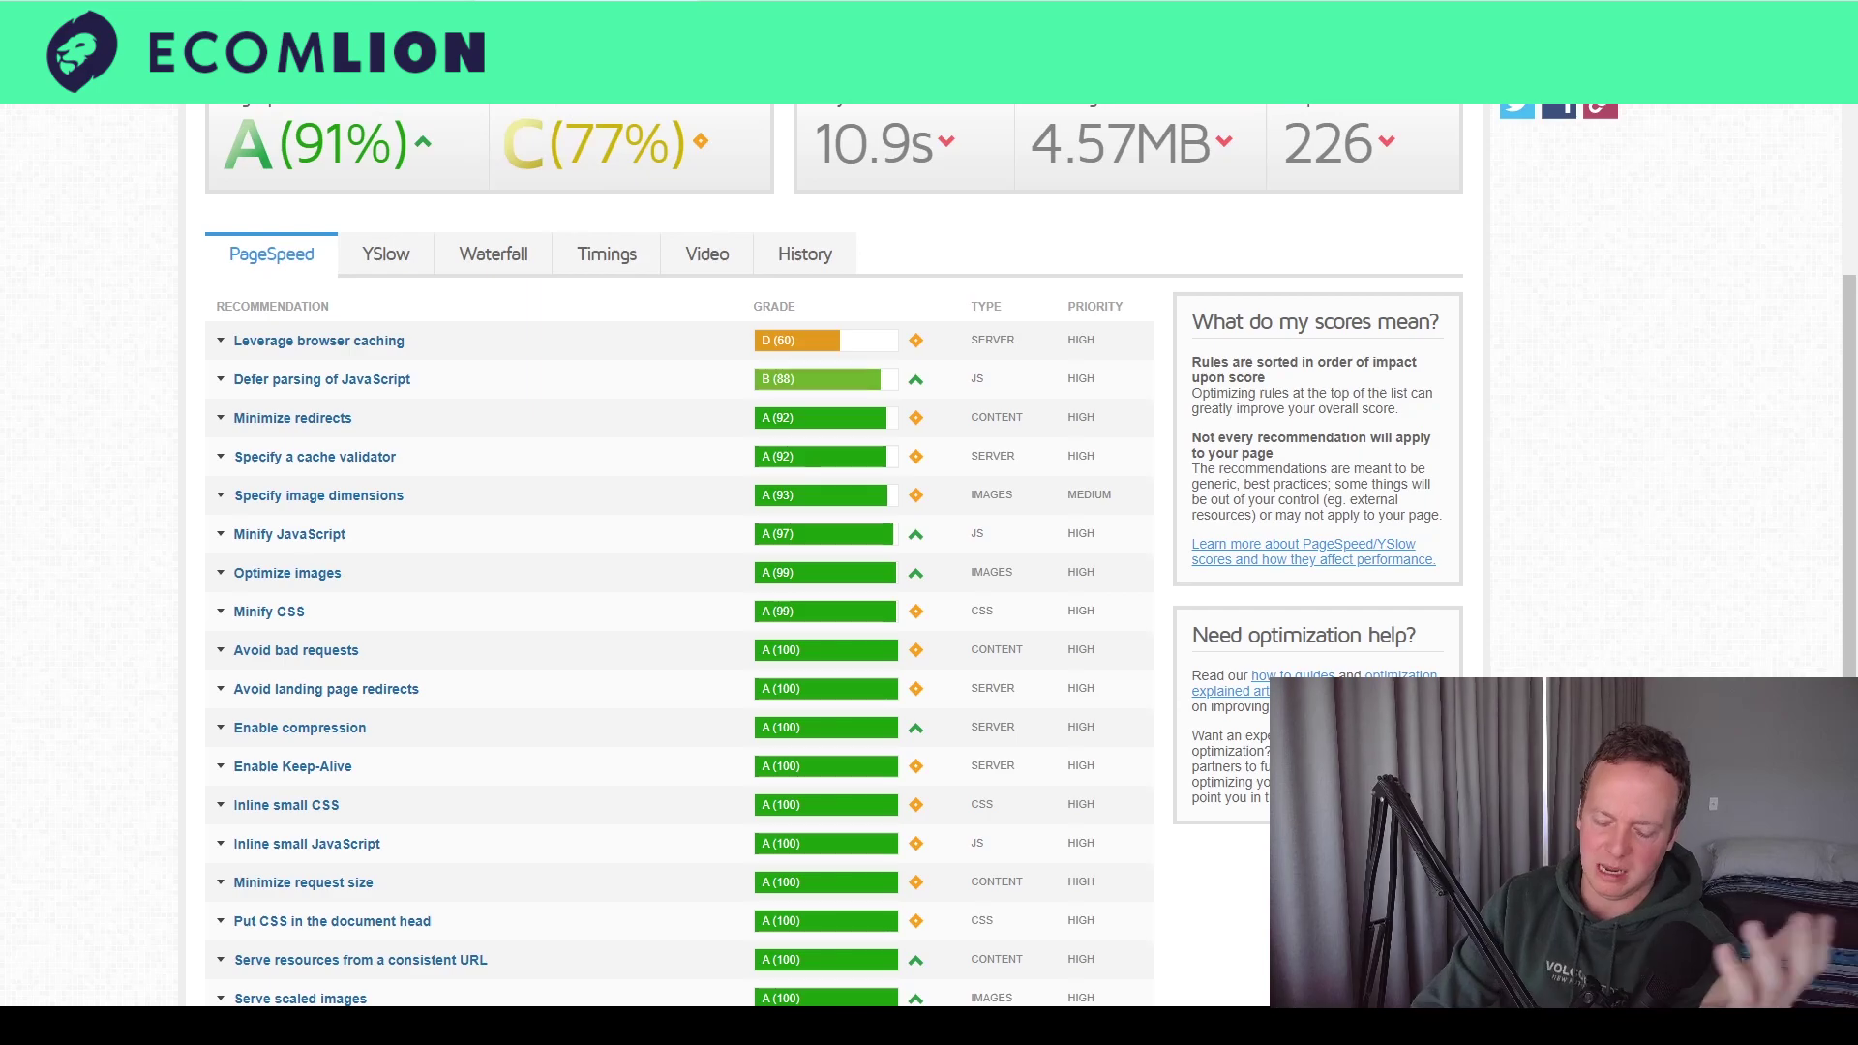
{"action": "scroll", "coordinate": [929, 561], "scroll_direction": "up", "scroll_amount": 1}
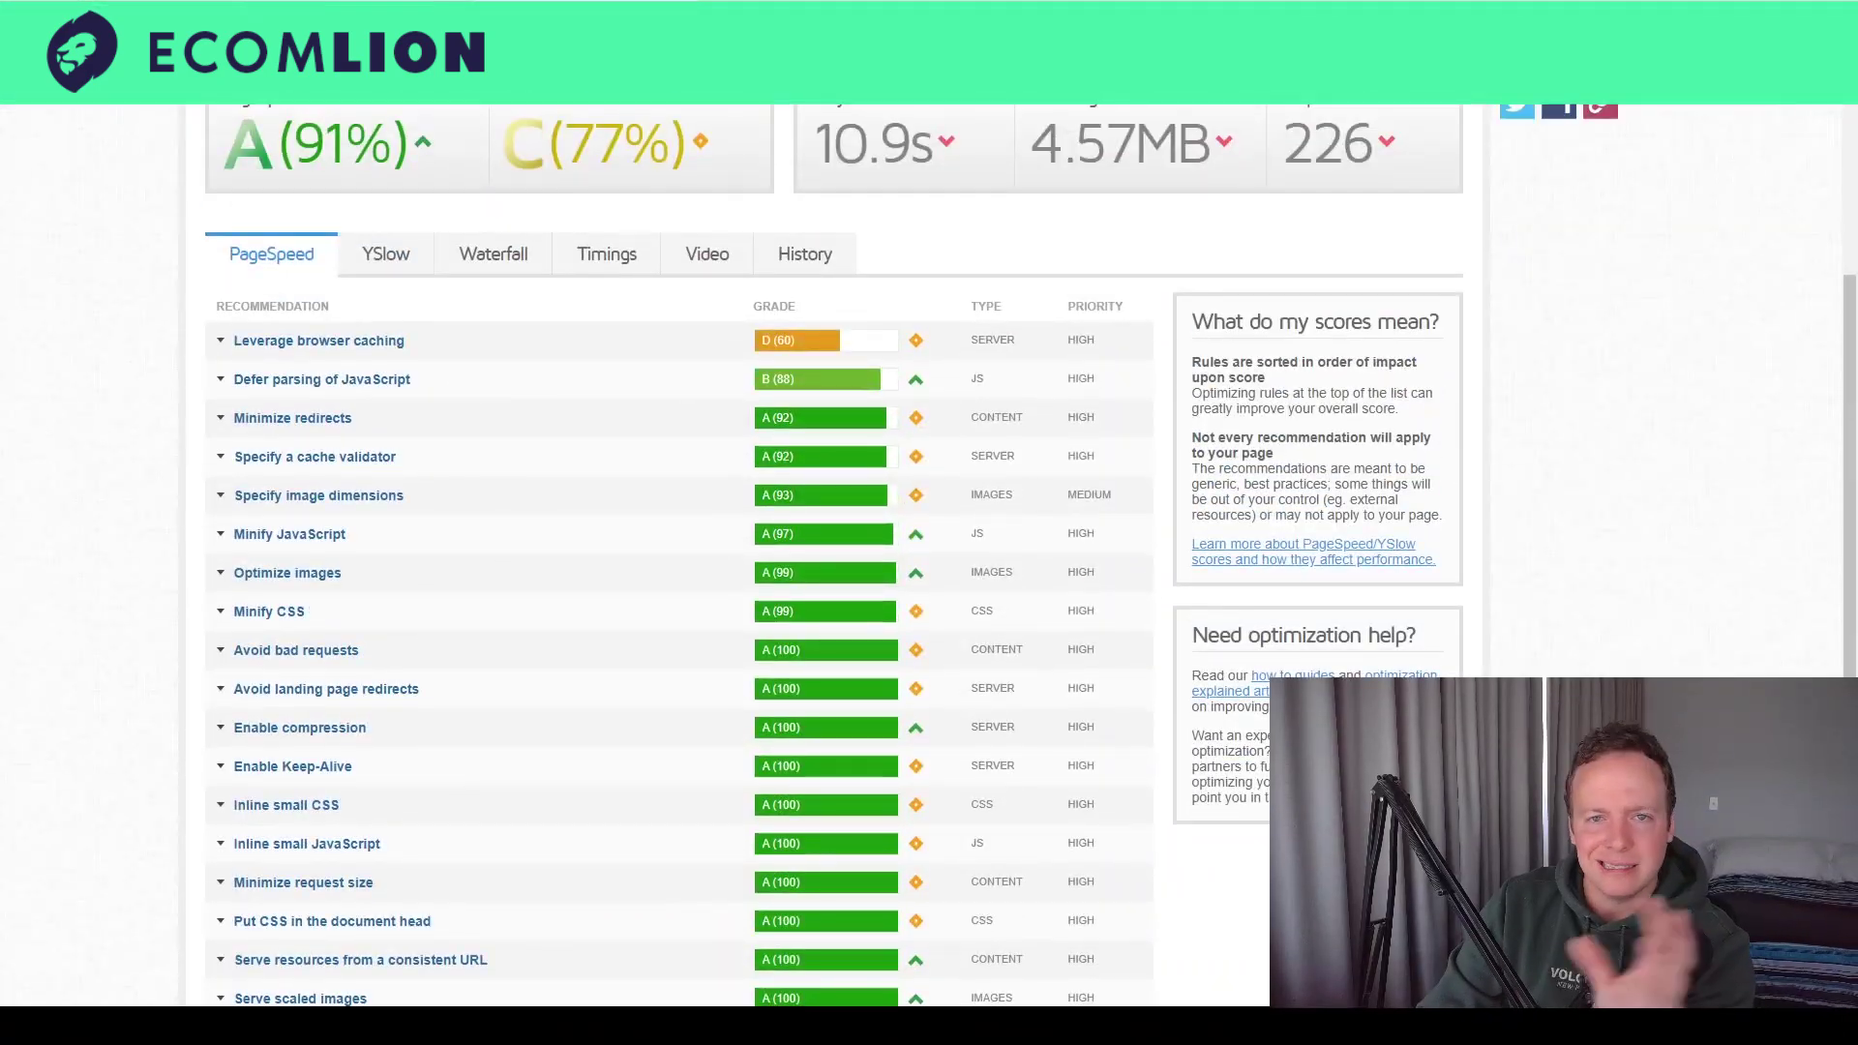
{"action": "scroll", "coordinate": [647, 313], "scroll_direction": "up", "scroll_amount": 2}
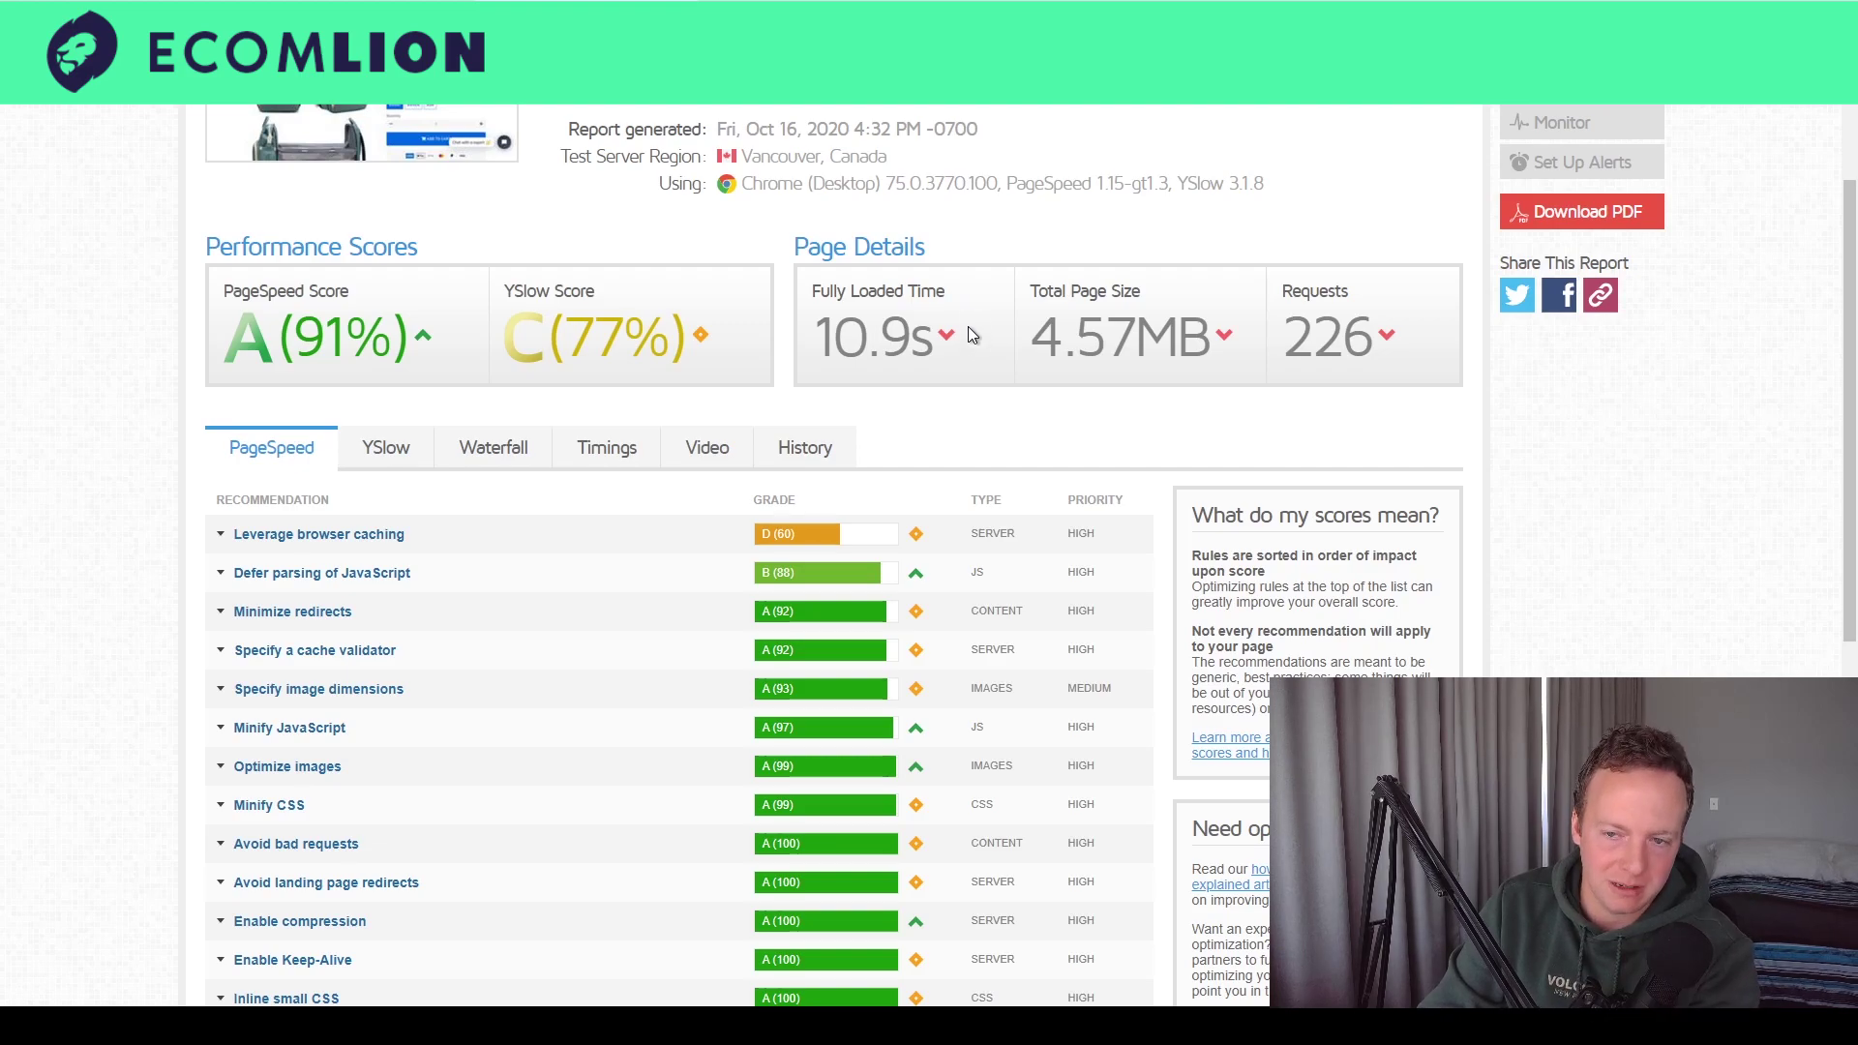
{"action": "scroll", "coordinate": [968, 327], "scroll_direction": "up", "scroll_amount": 2}
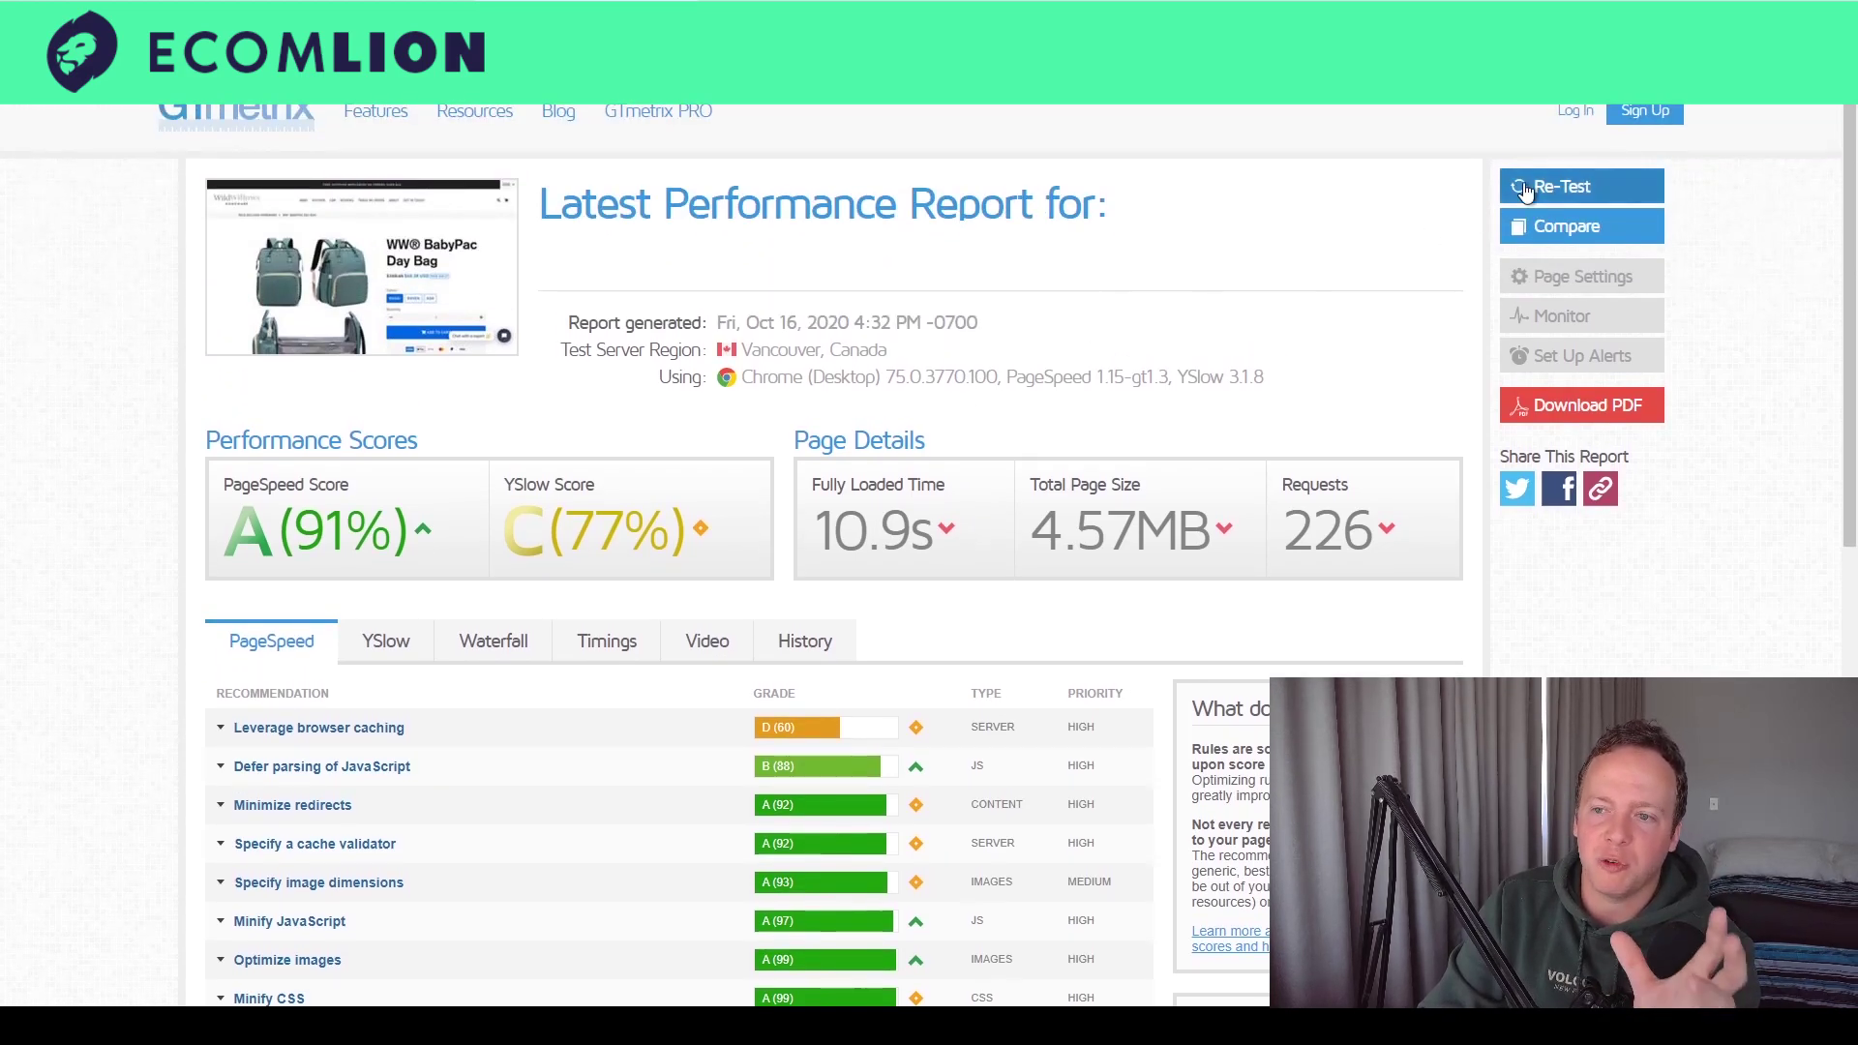
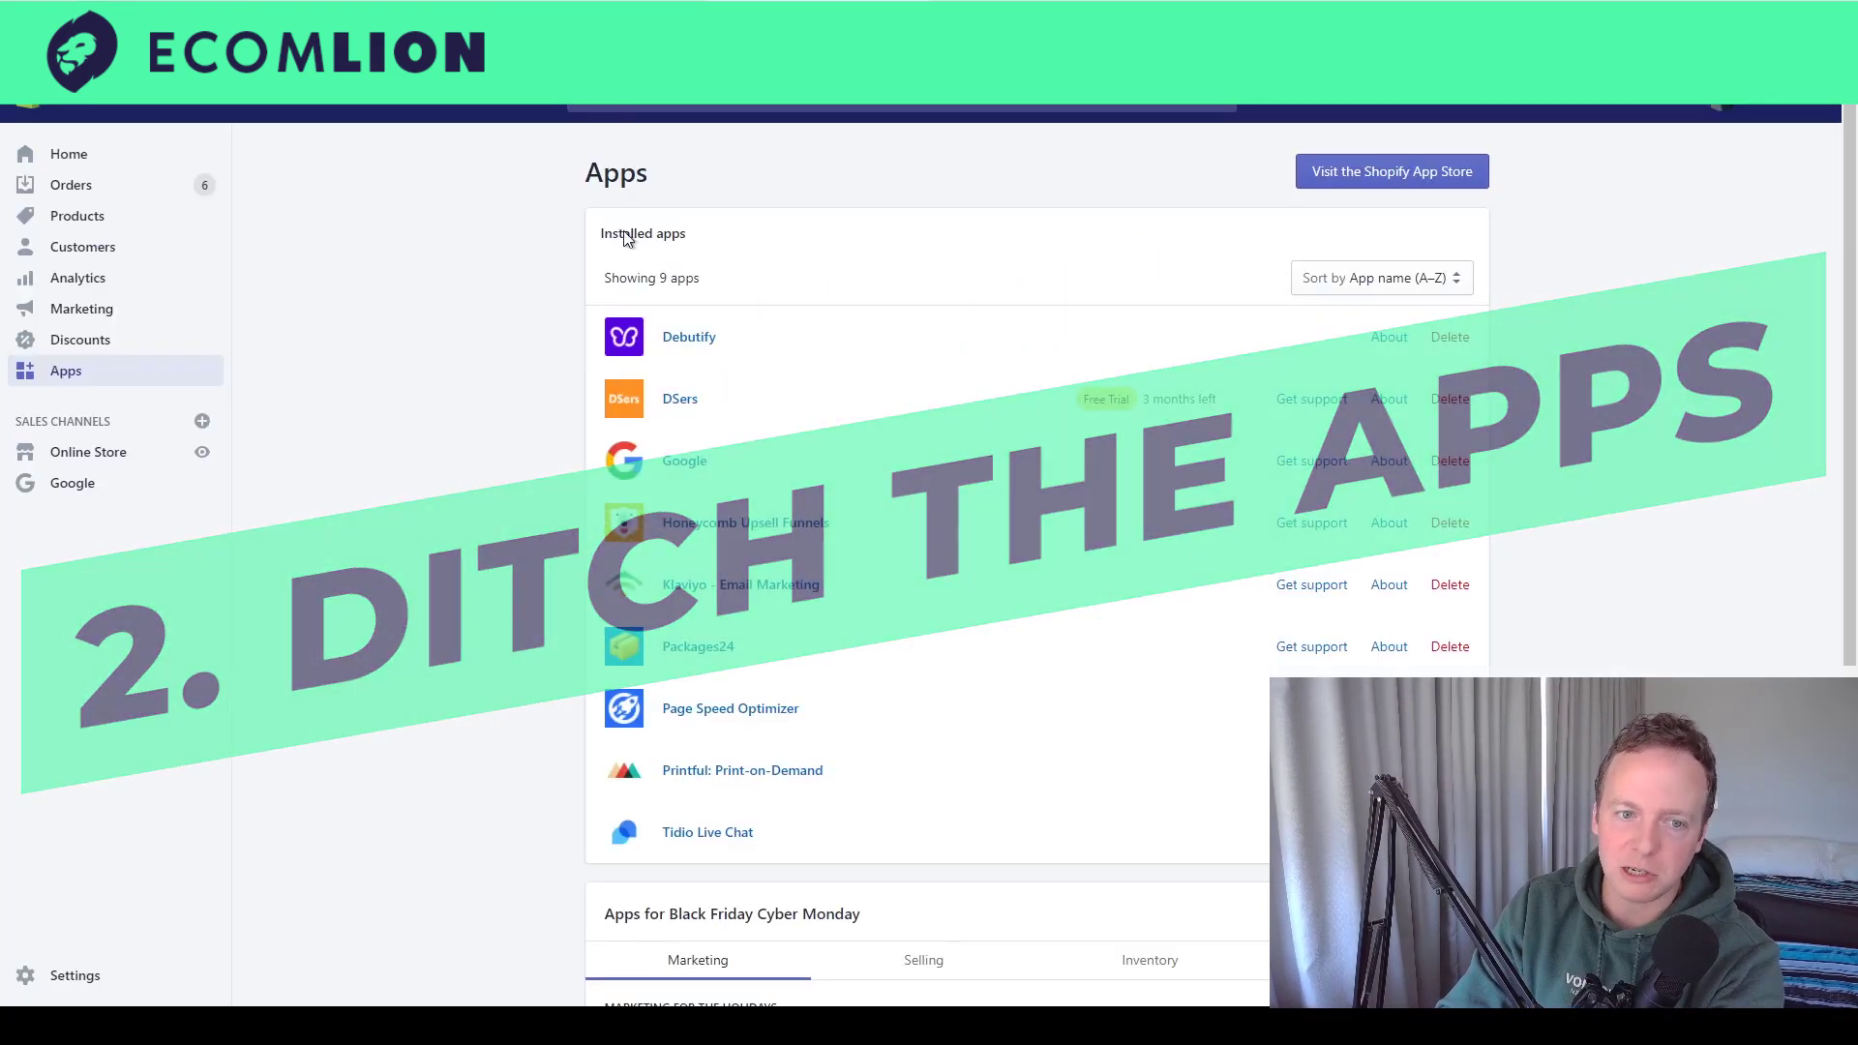
Step: Review the list of installed apps in the Shopify admin
{"action": "scroll", "coordinate": [490, 394], "scroll_direction": "down", "scroll_amount": 1}
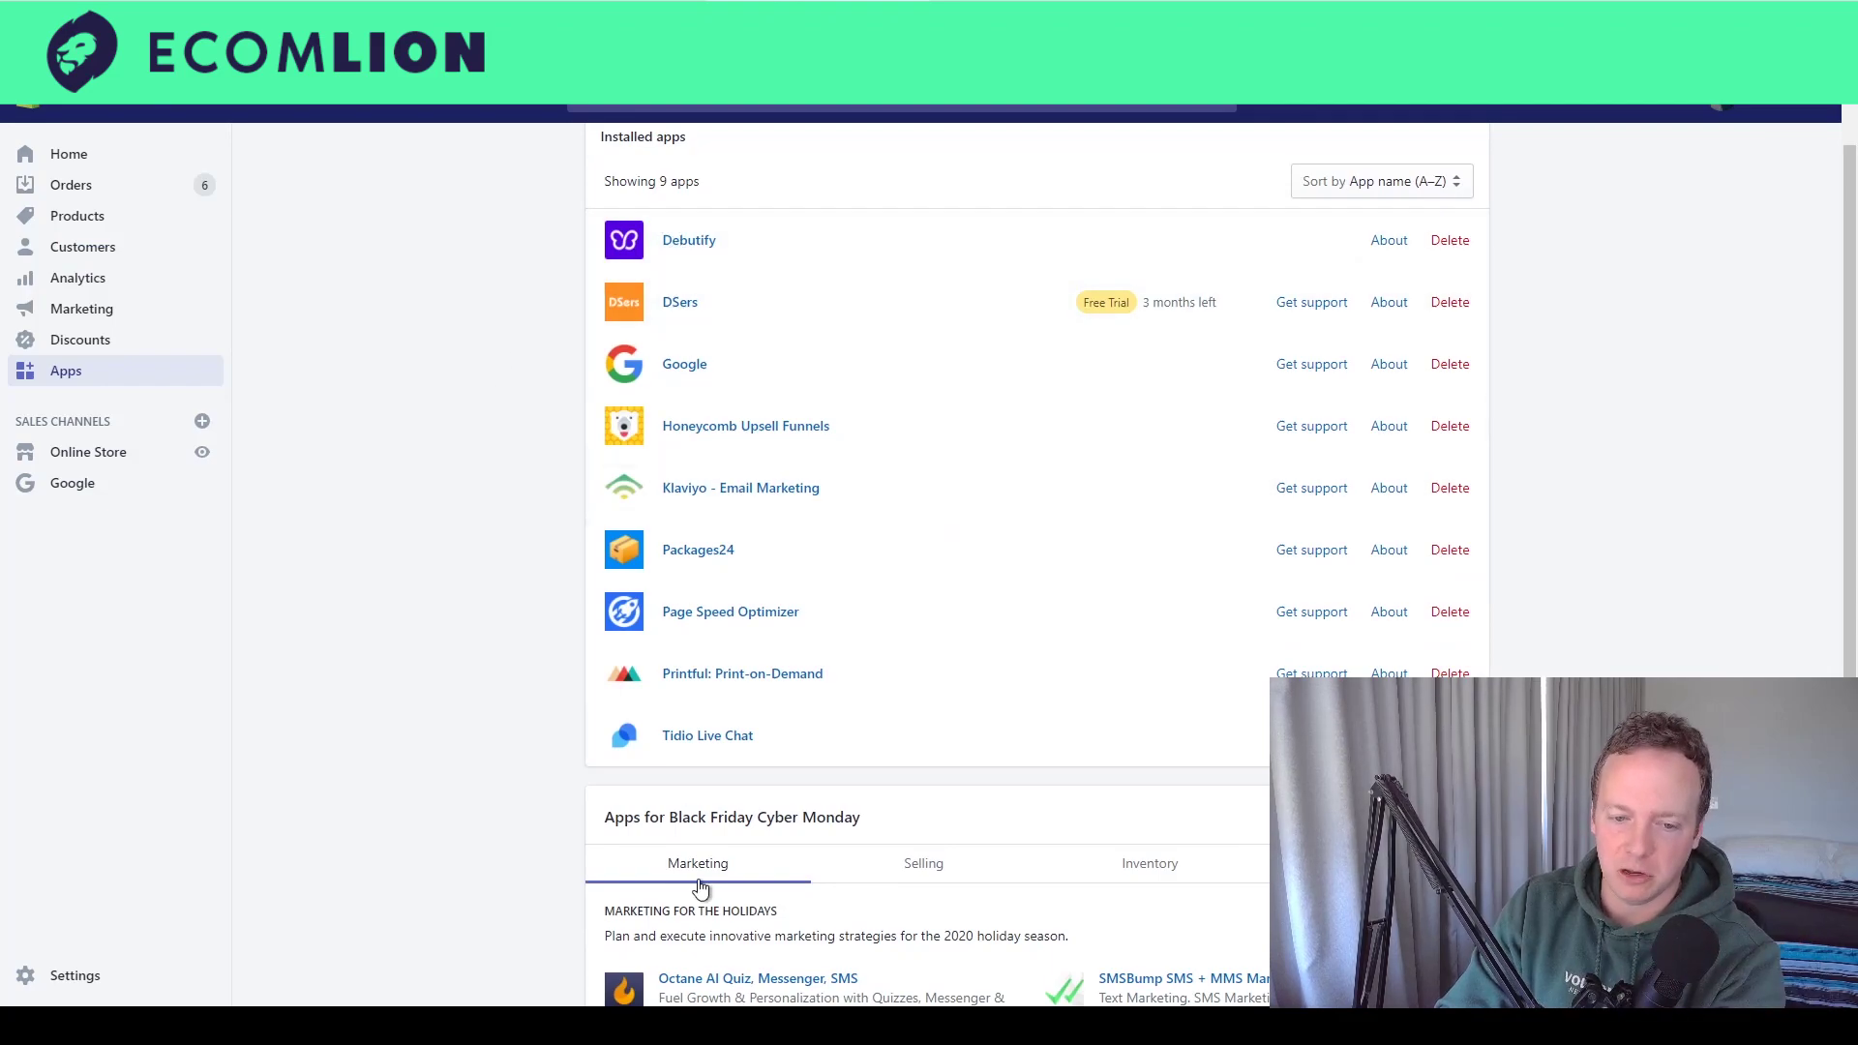
{"action": "scroll", "coordinate": [486, 697], "scroll_direction": "up", "scroll_amount": 1}
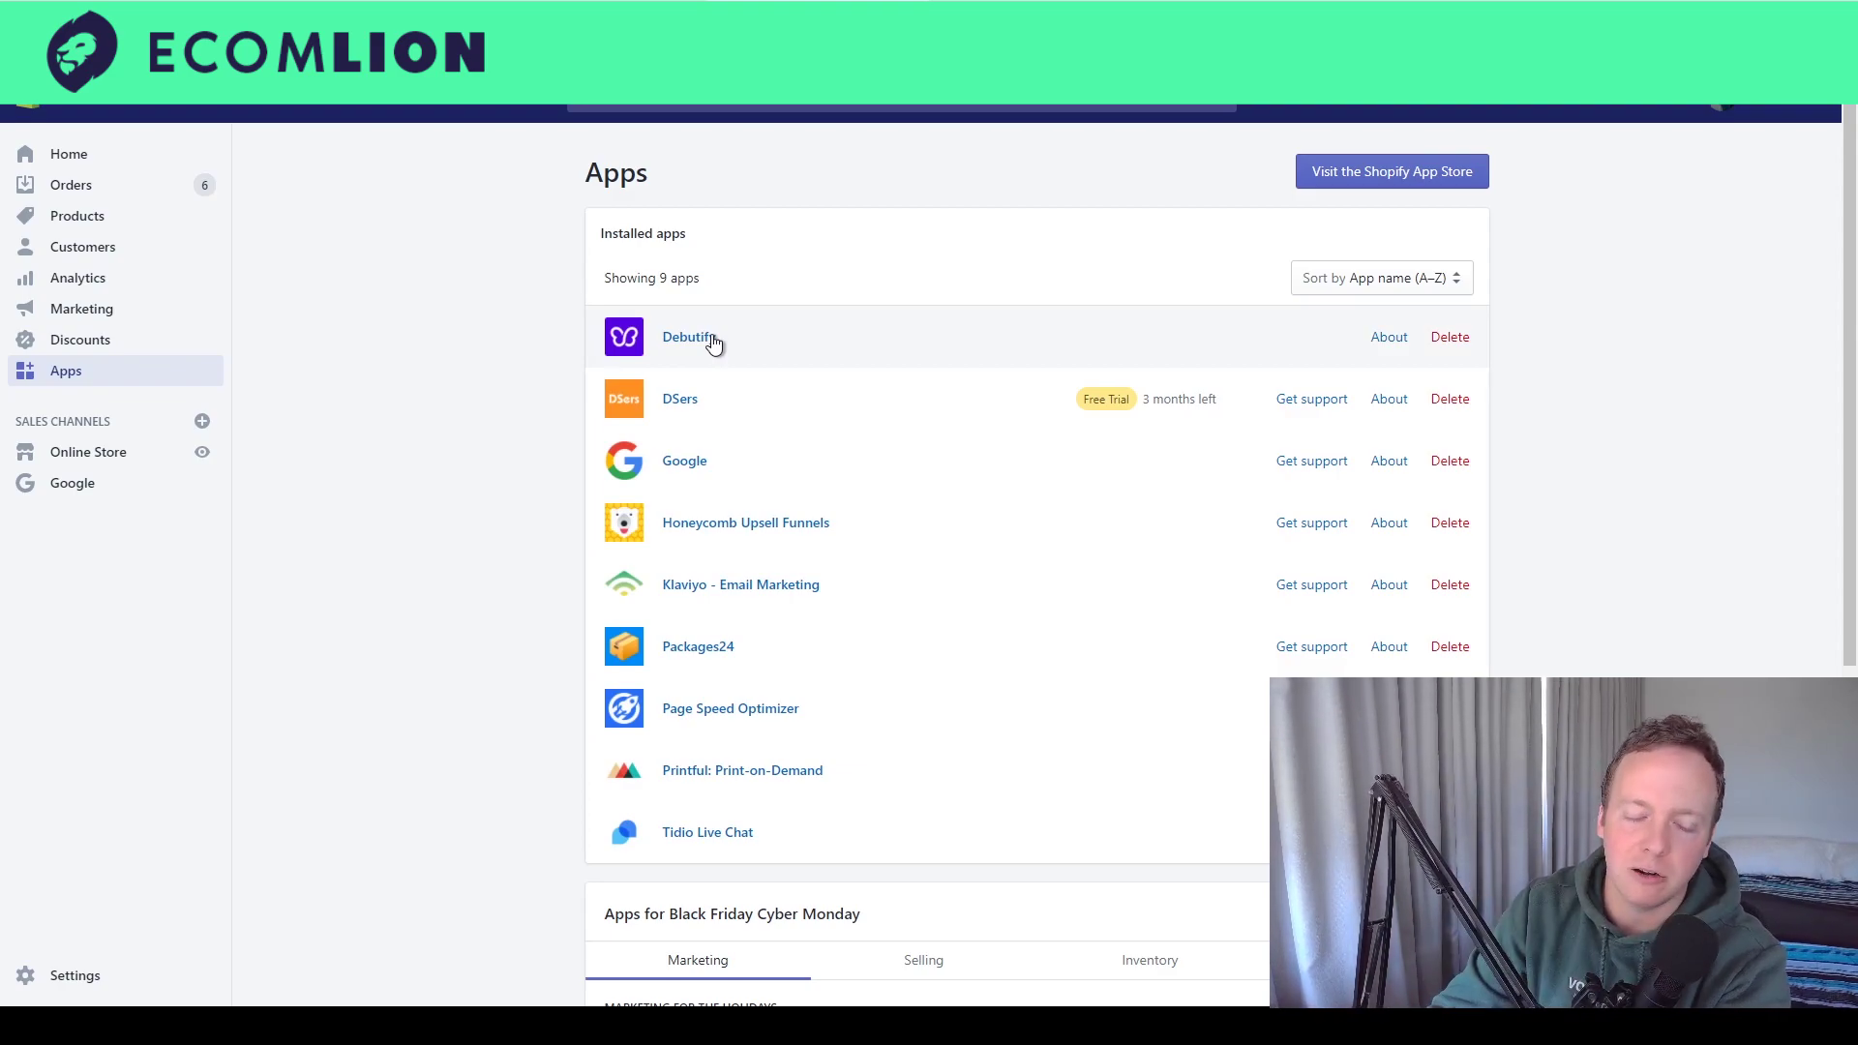
{"action": "scroll", "coordinate": [467, 418], "scroll_direction": "down", "scroll_amount": 1}
{"action": "scroll", "coordinate": [472, 420], "scroll_direction": "up", "scroll_amount": 1}
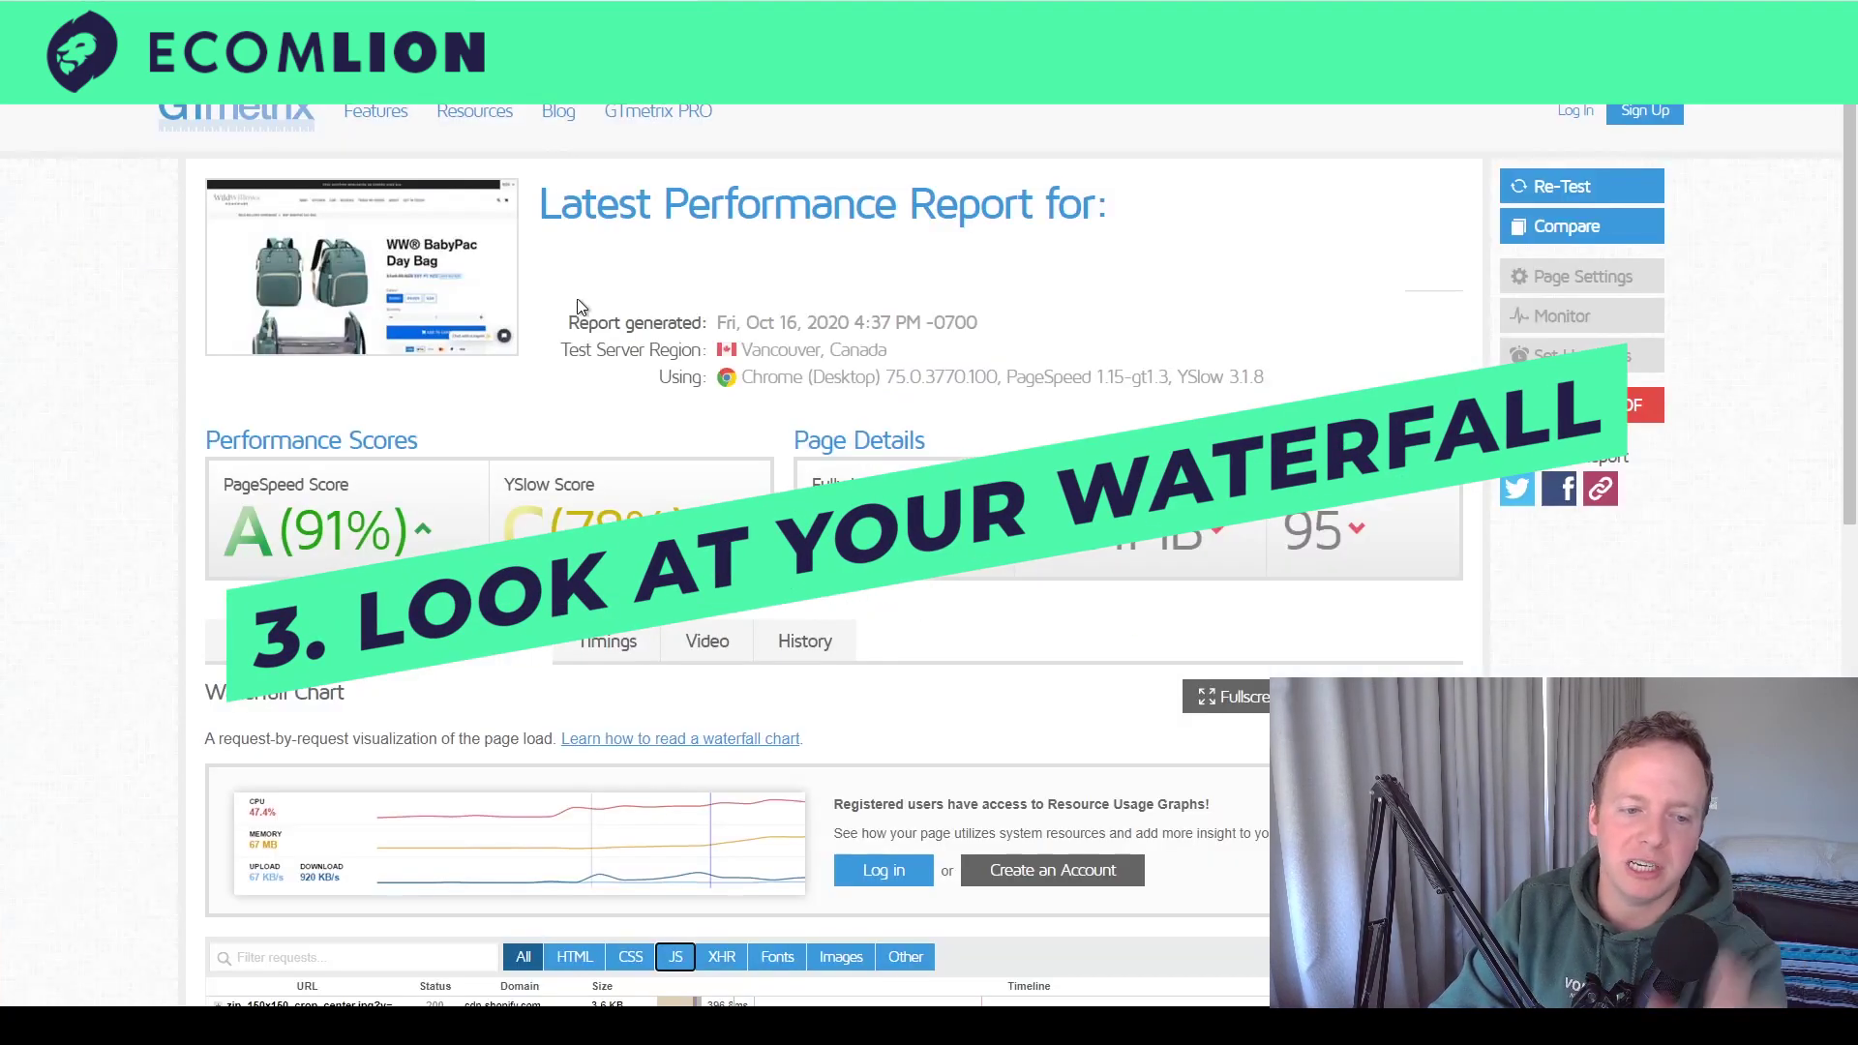
Step: Show the waterfall chart in the GTmetrix report and bring its request list into view
{"action": "scroll", "coordinate": [581, 308], "scroll_direction": "down", "scroll_amount": 2}
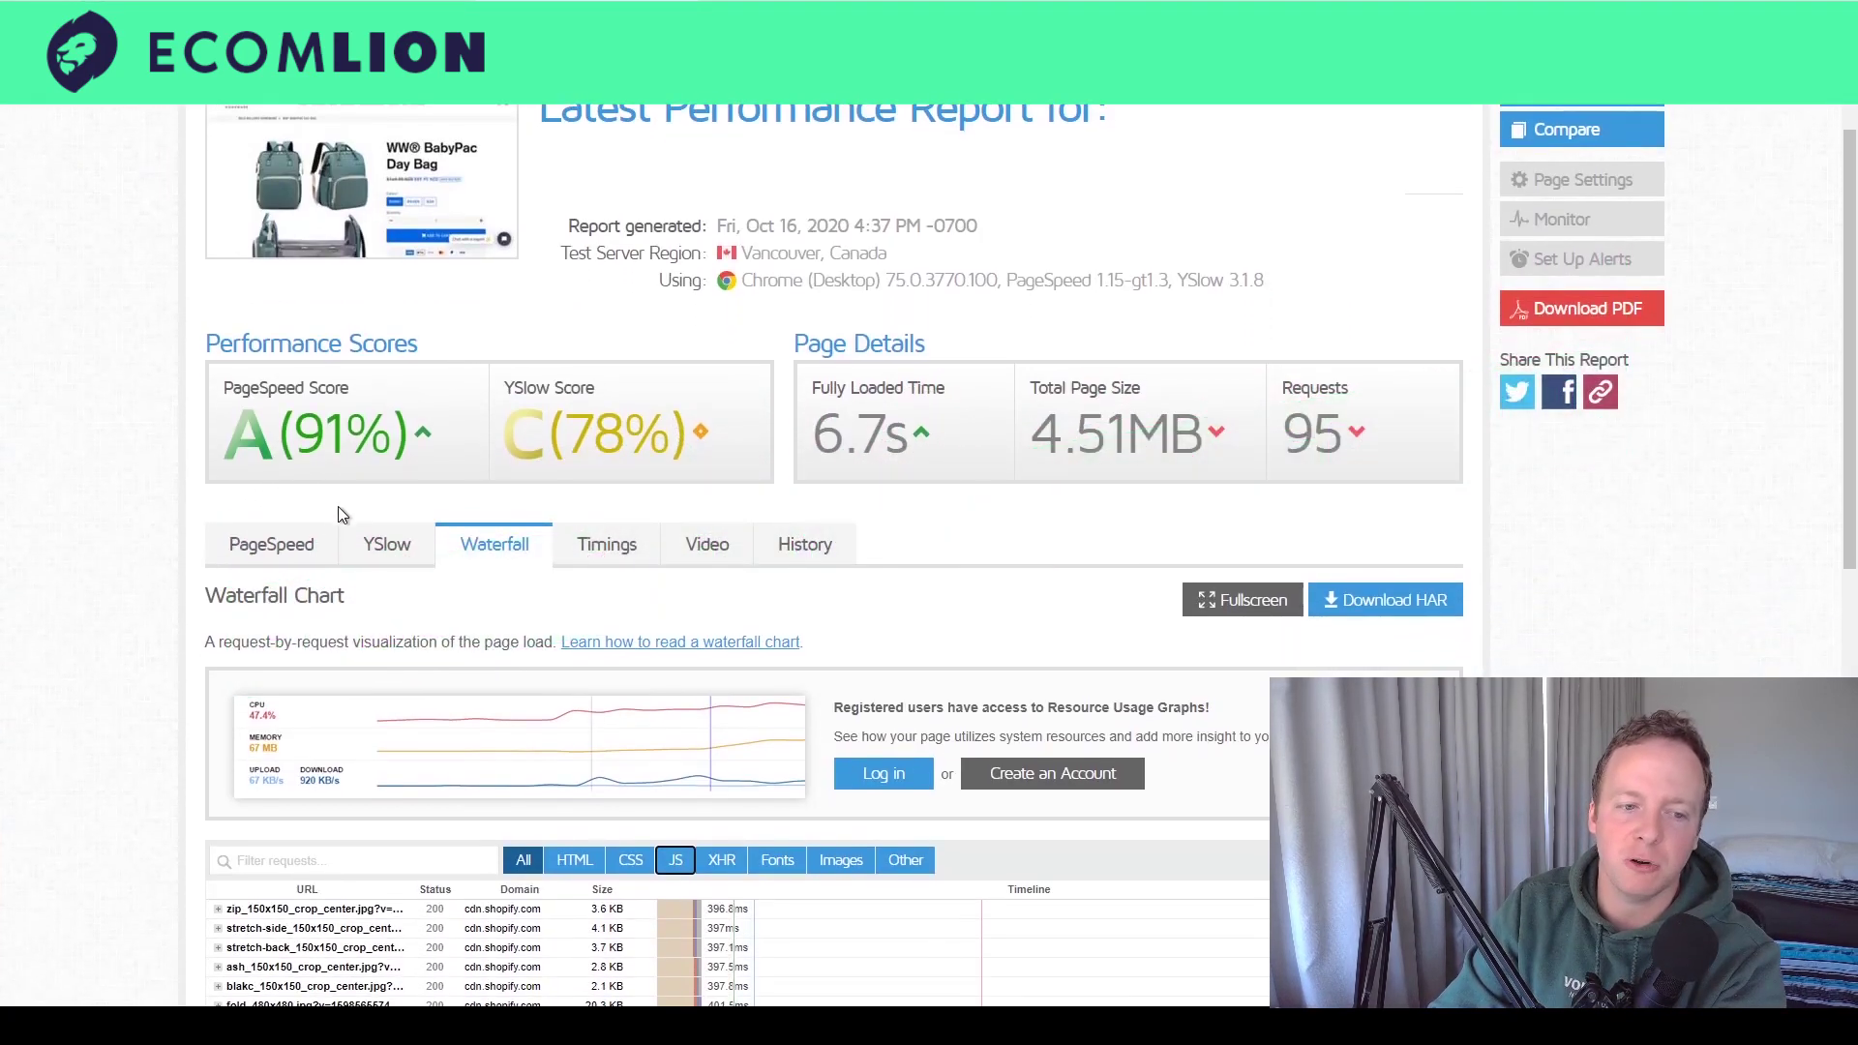
{"action": "left_click", "coordinate": [334, 544]}
{"action": "left_click", "coordinate": [510, 544]}
{"action": "scroll", "coordinate": [510, 542], "scroll_direction": "down", "scroll_amount": 4}
{"action": "scroll", "coordinate": [513, 523], "scroll_direction": "down", "scroll_amount": 1}
{"action": "scroll", "coordinate": [513, 527], "scroll_direction": "up", "scroll_amount": 2}
{"action": "scroll", "coordinate": [109, 387], "scroll_direction": "down", "scroll_amount": 2}
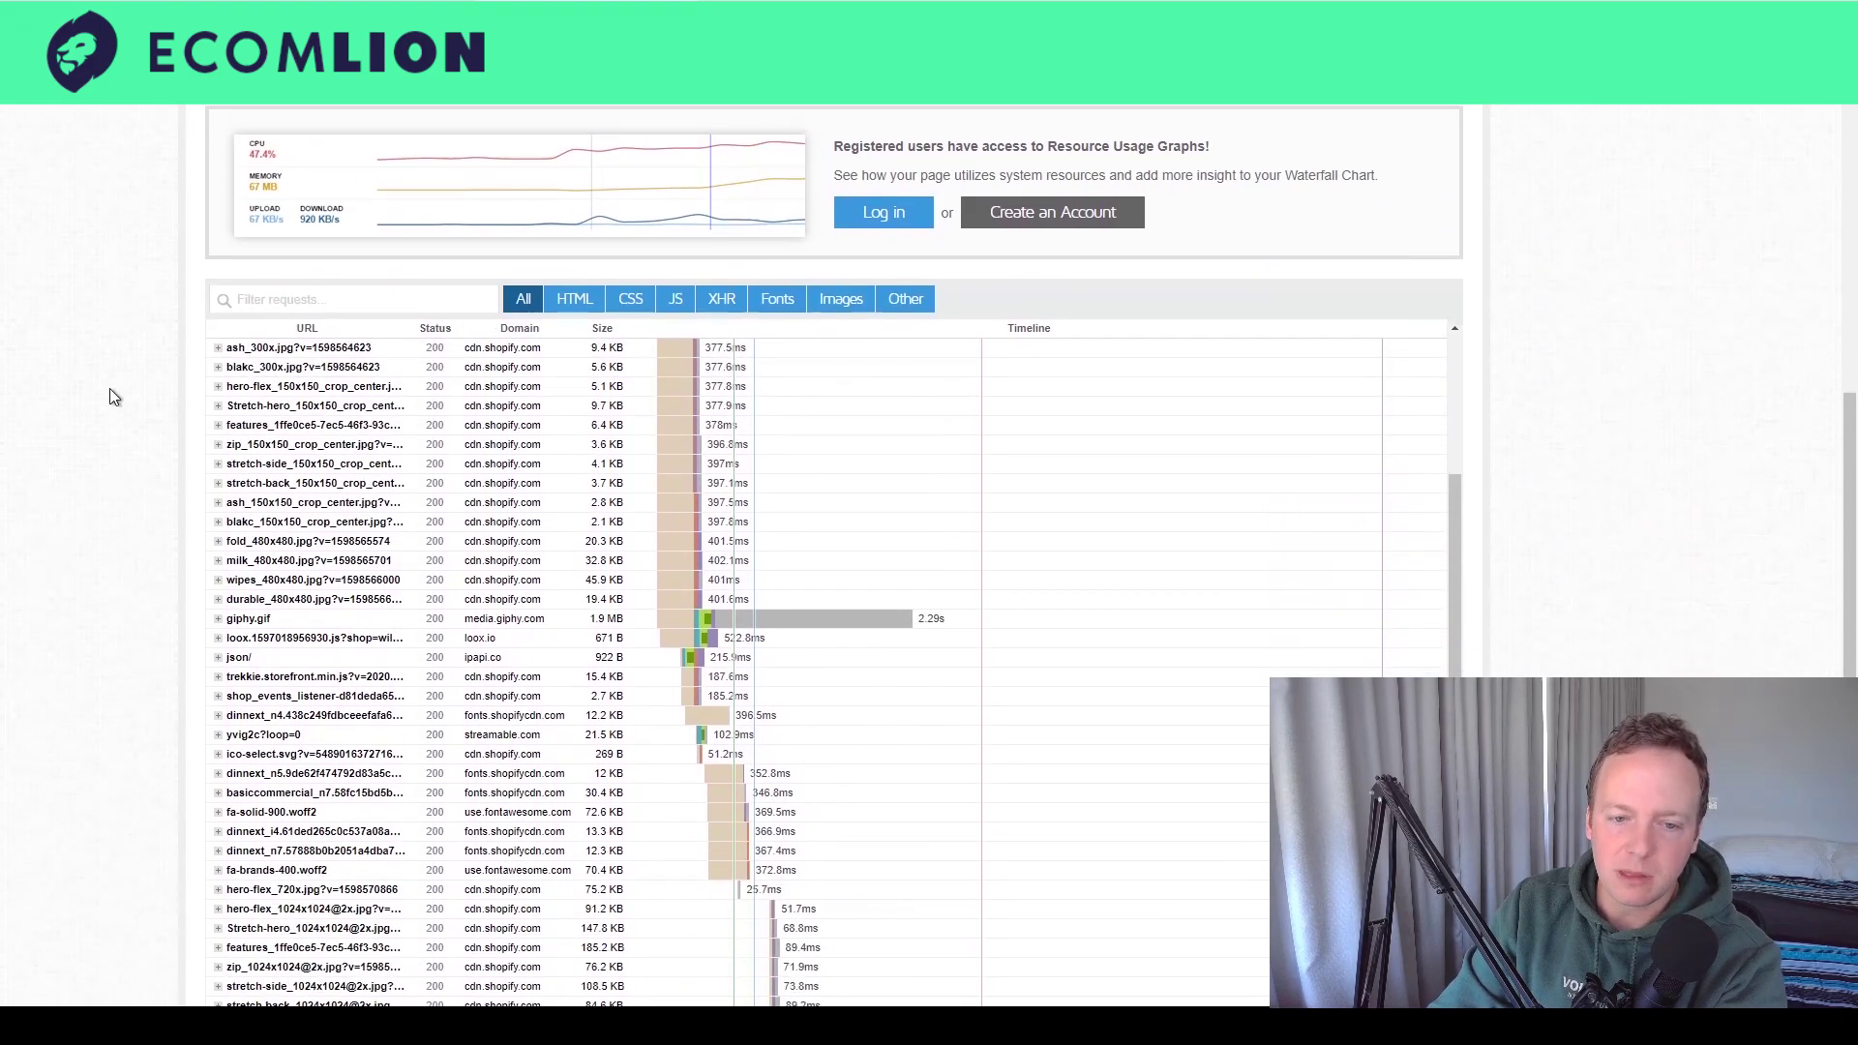
Step: Examine the load times and timing details of the waterfall's requests, and filter the requests to JS
{"action": "scroll", "coordinate": [468, 426], "scroll_direction": "down", "scroll_amount": 7}
{"action": "scroll", "coordinate": [475, 428], "scroll_direction": "down", "scroll_amount": 3}
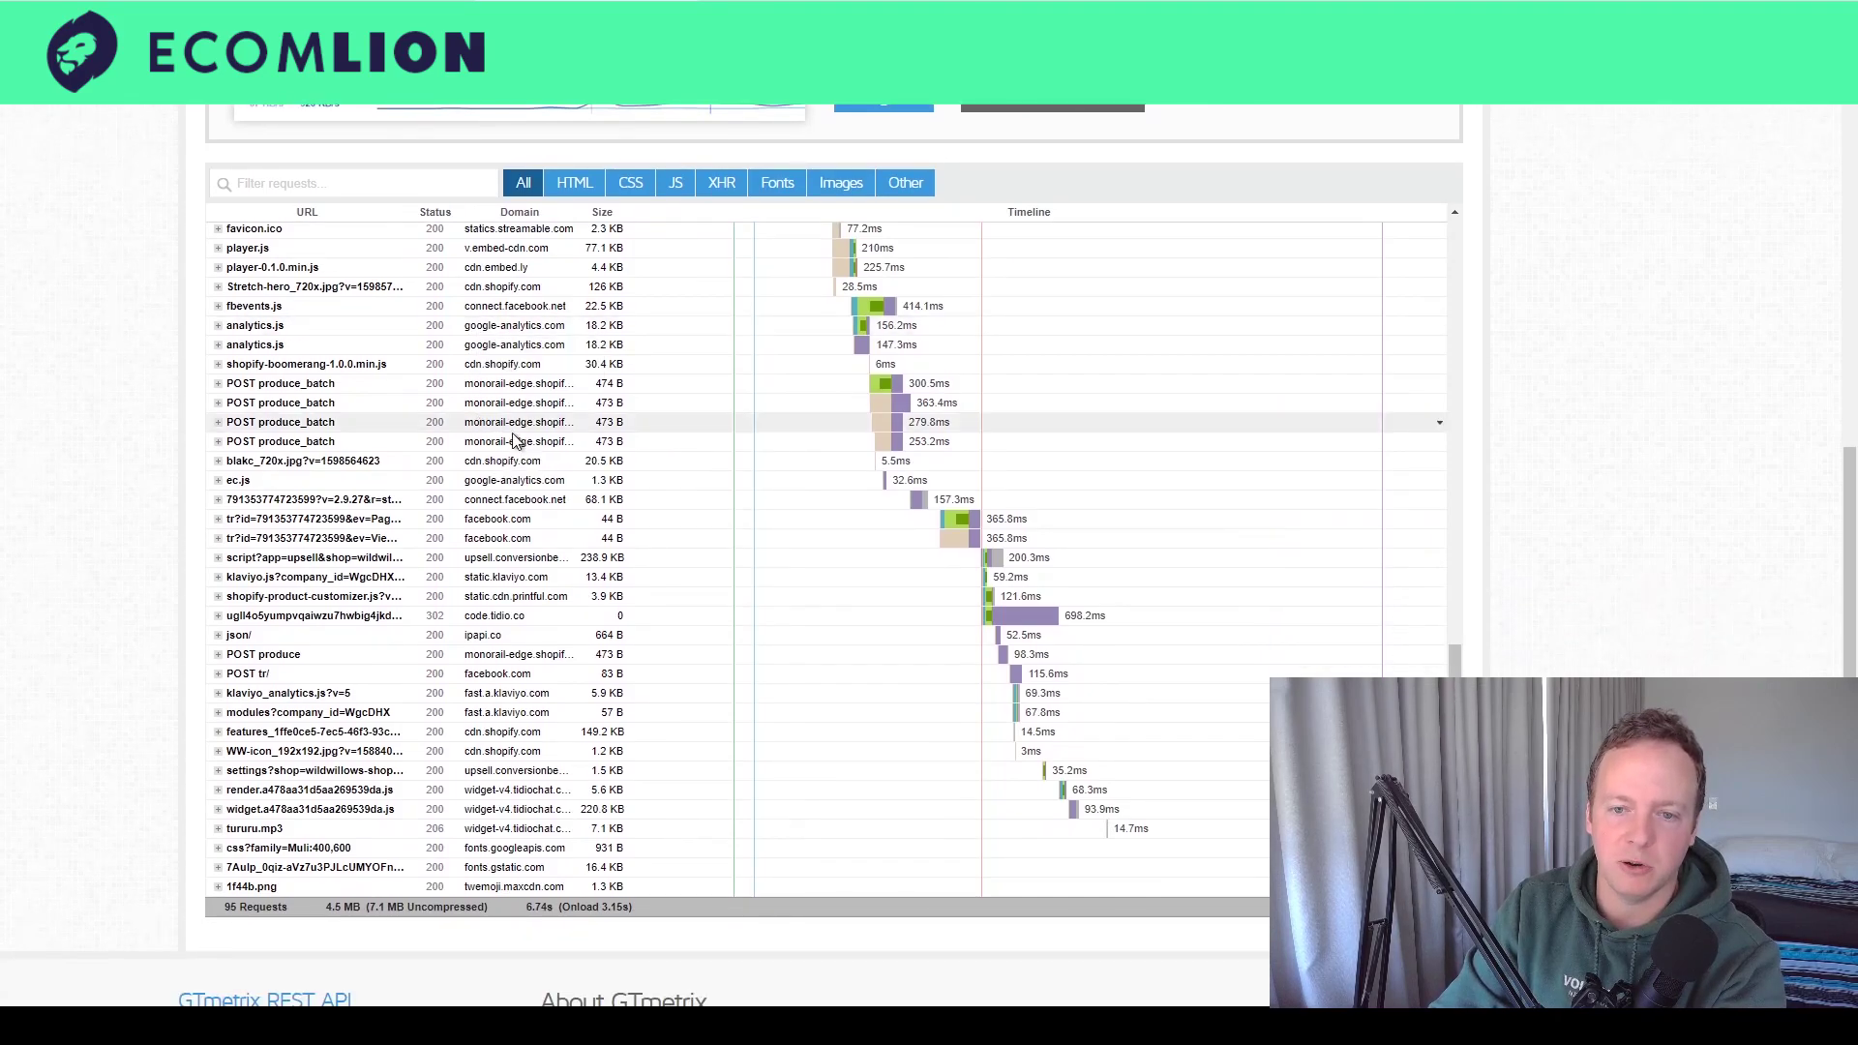
{"action": "scroll", "coordinate": [561, 453], "scroll_direction": "up", "scroll_amount": 8}
{"action": "scroll", "coordinate": [568, 447], "scroll_direction": "down", "scroll_amount": 1}
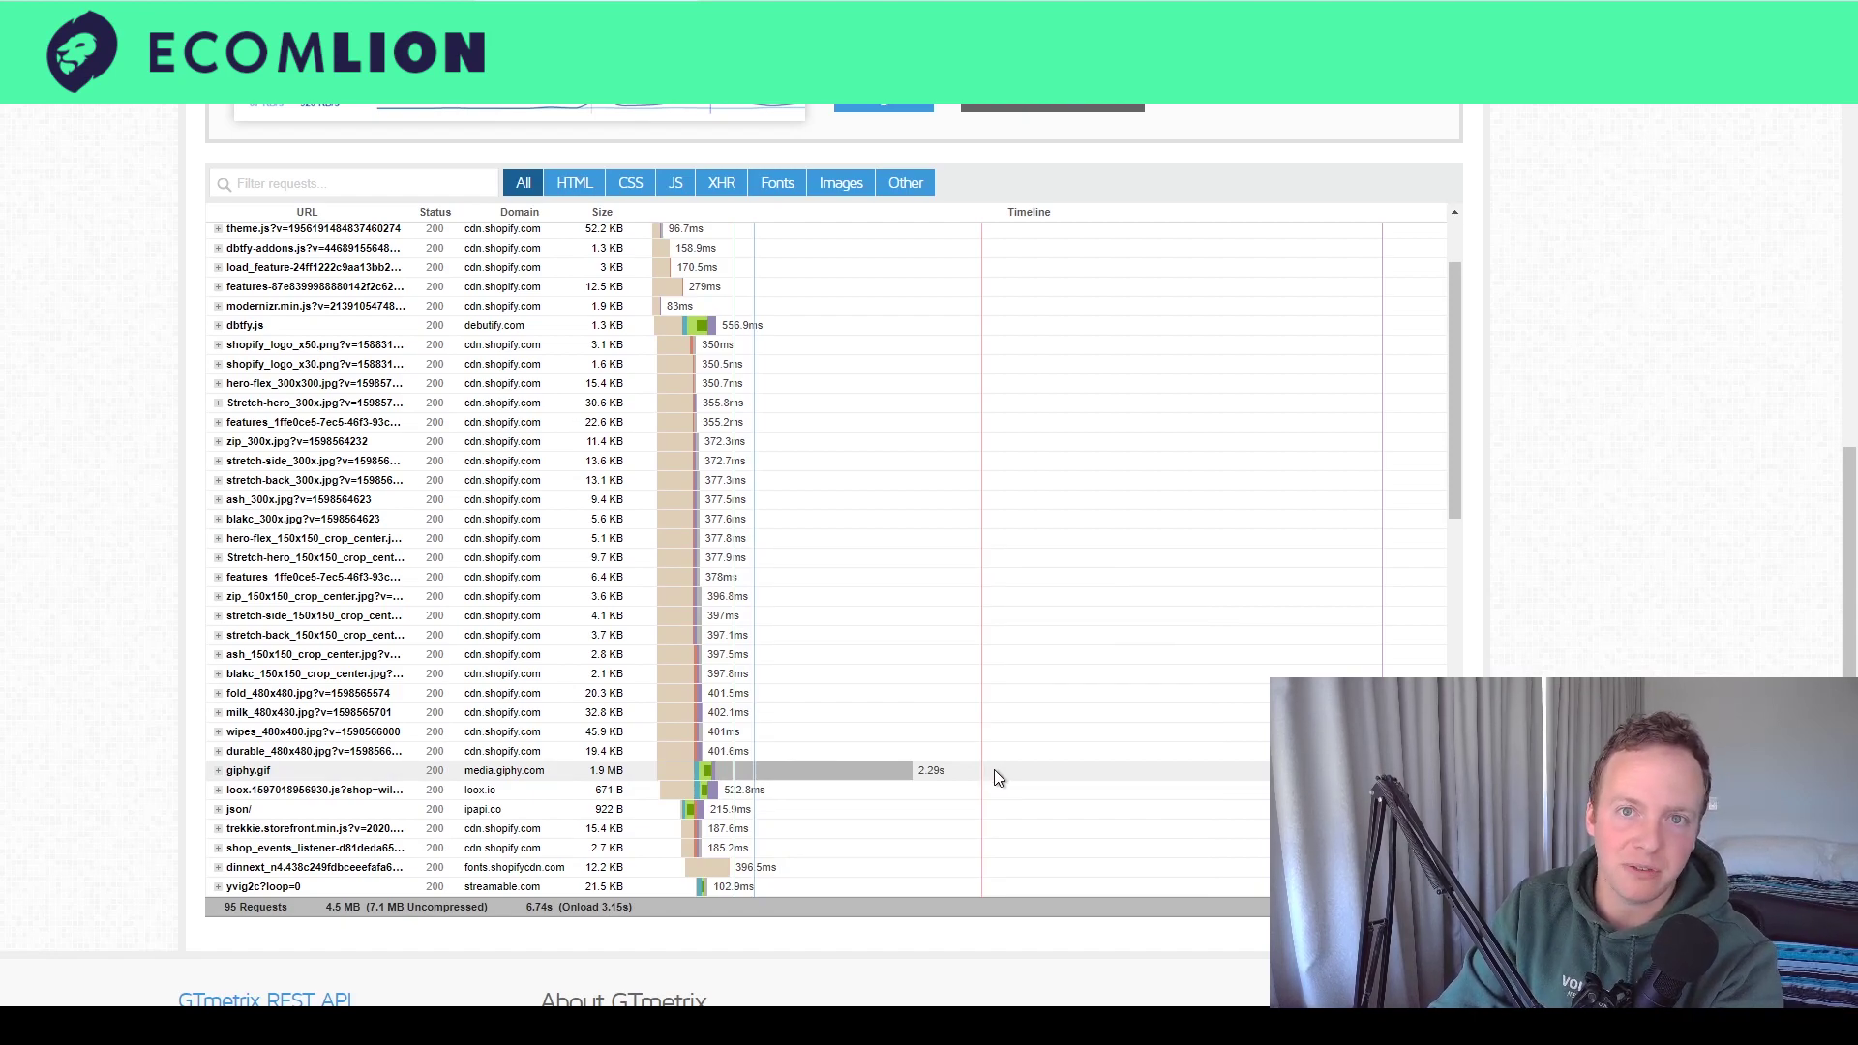
{"action": "mouse_move", "coordinate": [983, 743]}
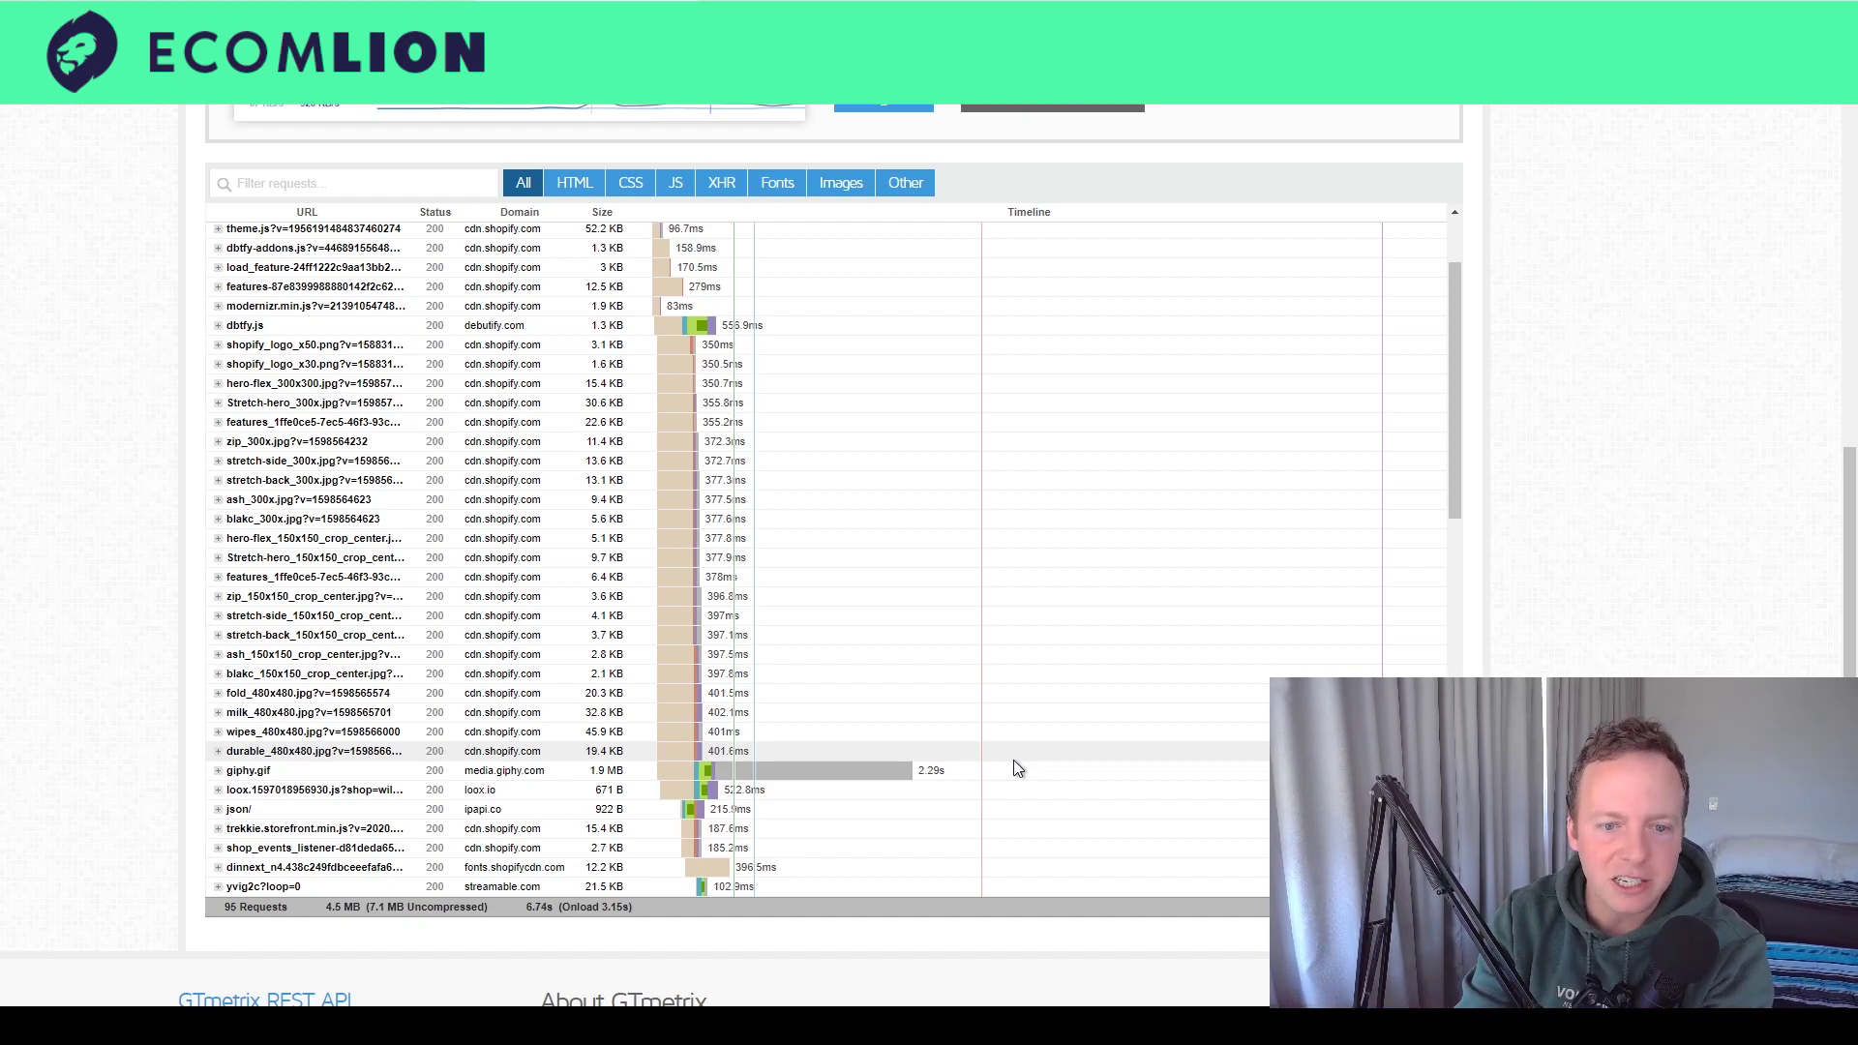
{"action": "mouse_move", "coordinate": [689, 236]}
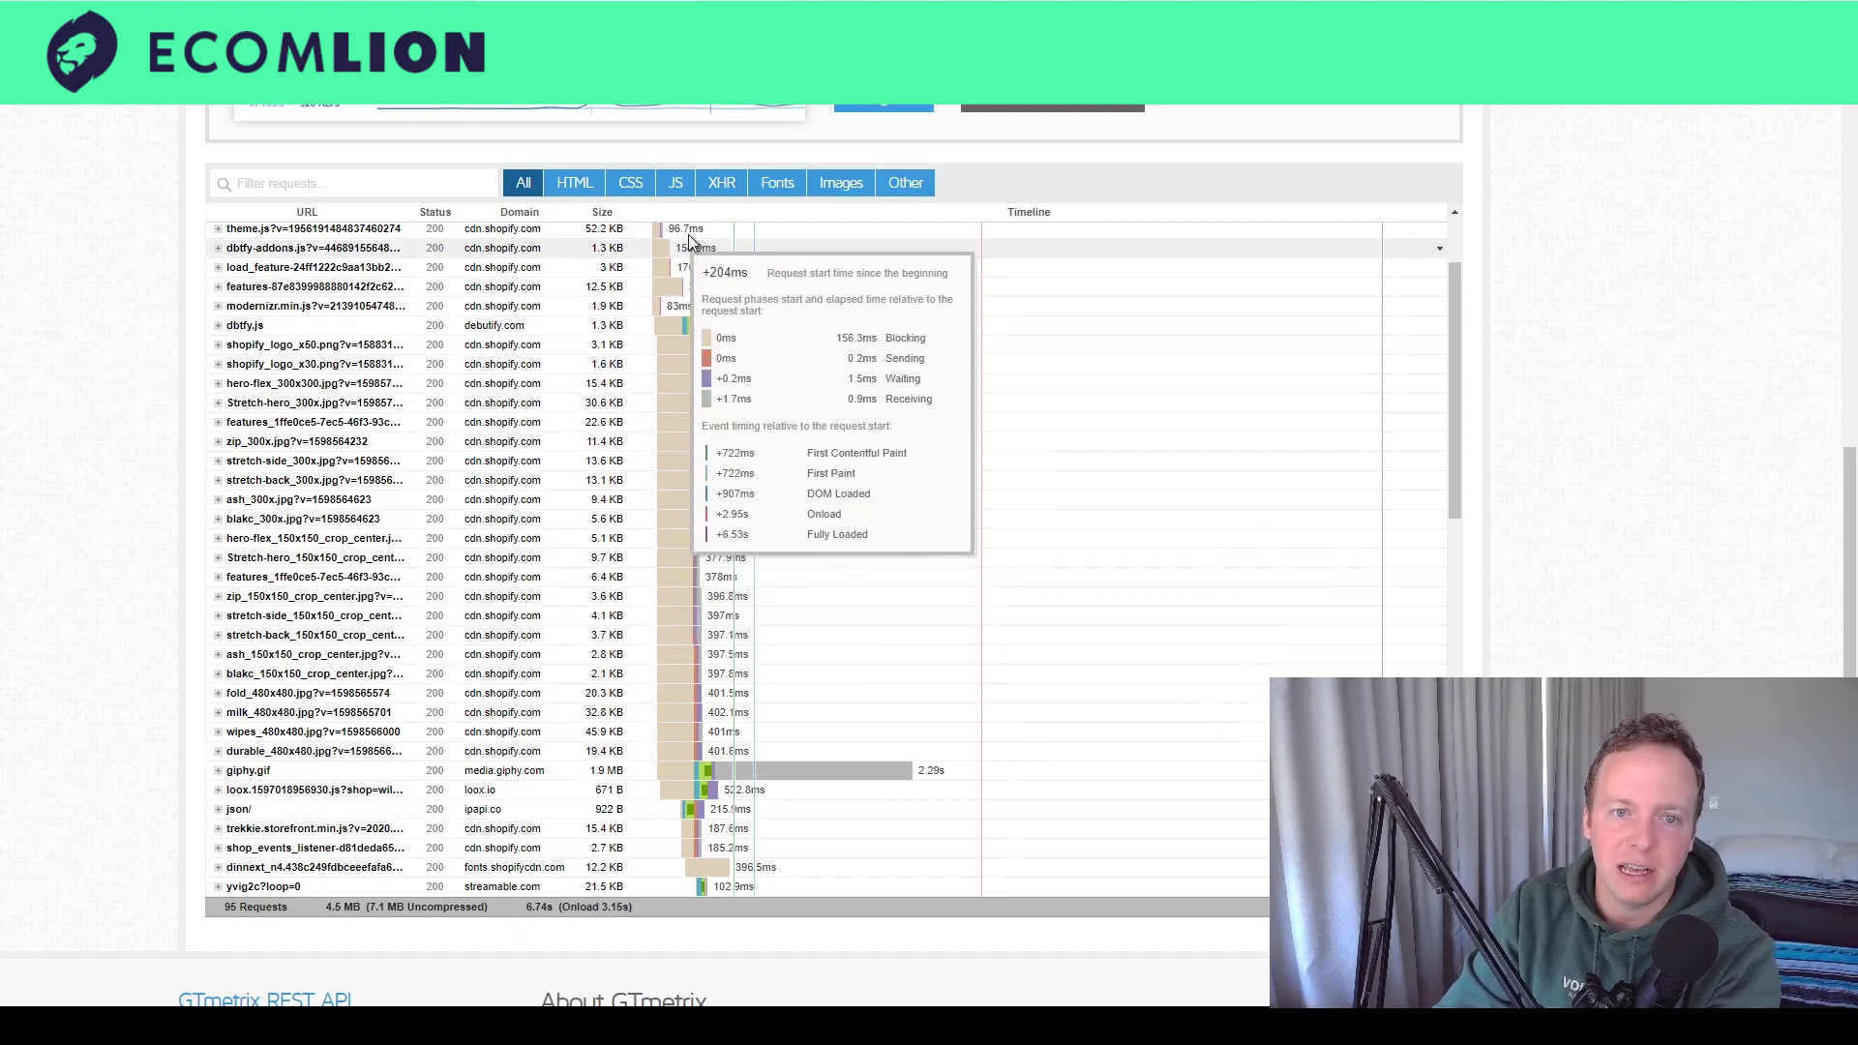
{"action": "left_click", "coordinate": [675, 183]}
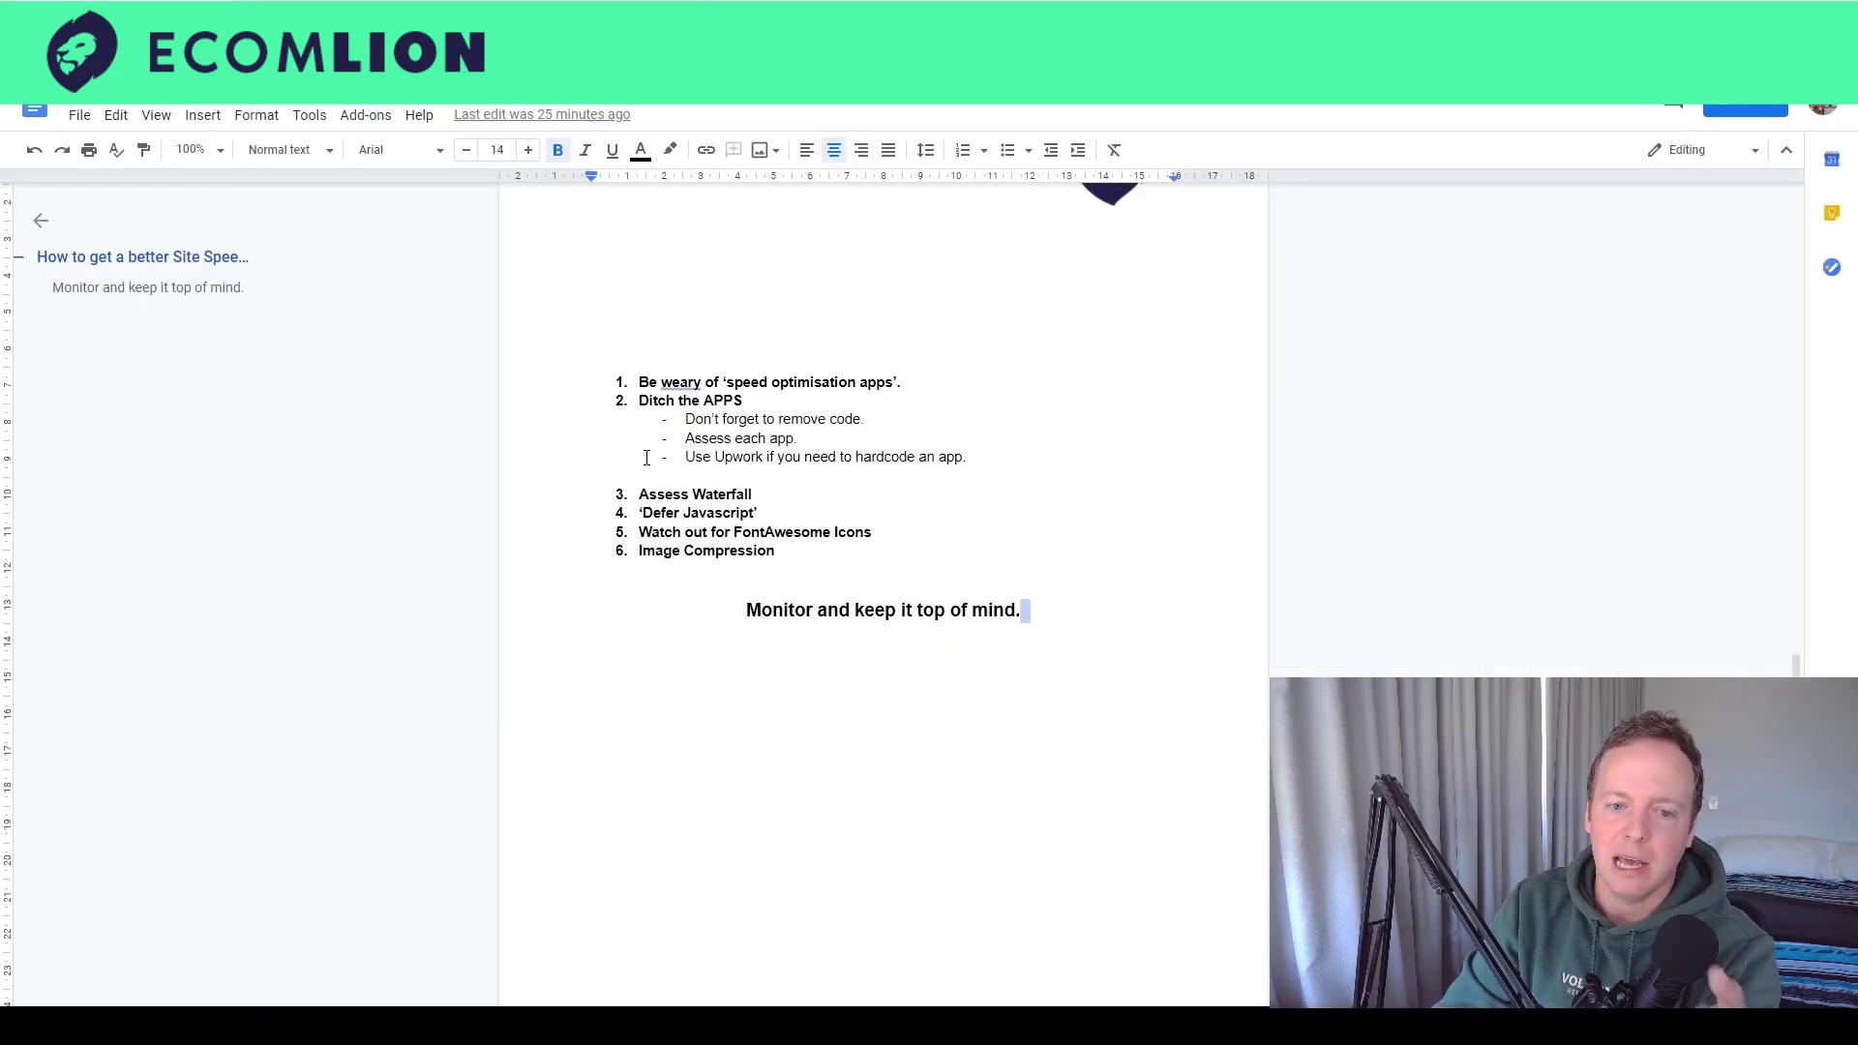
{"action": "left_click", "coordinate": [680, 469]}
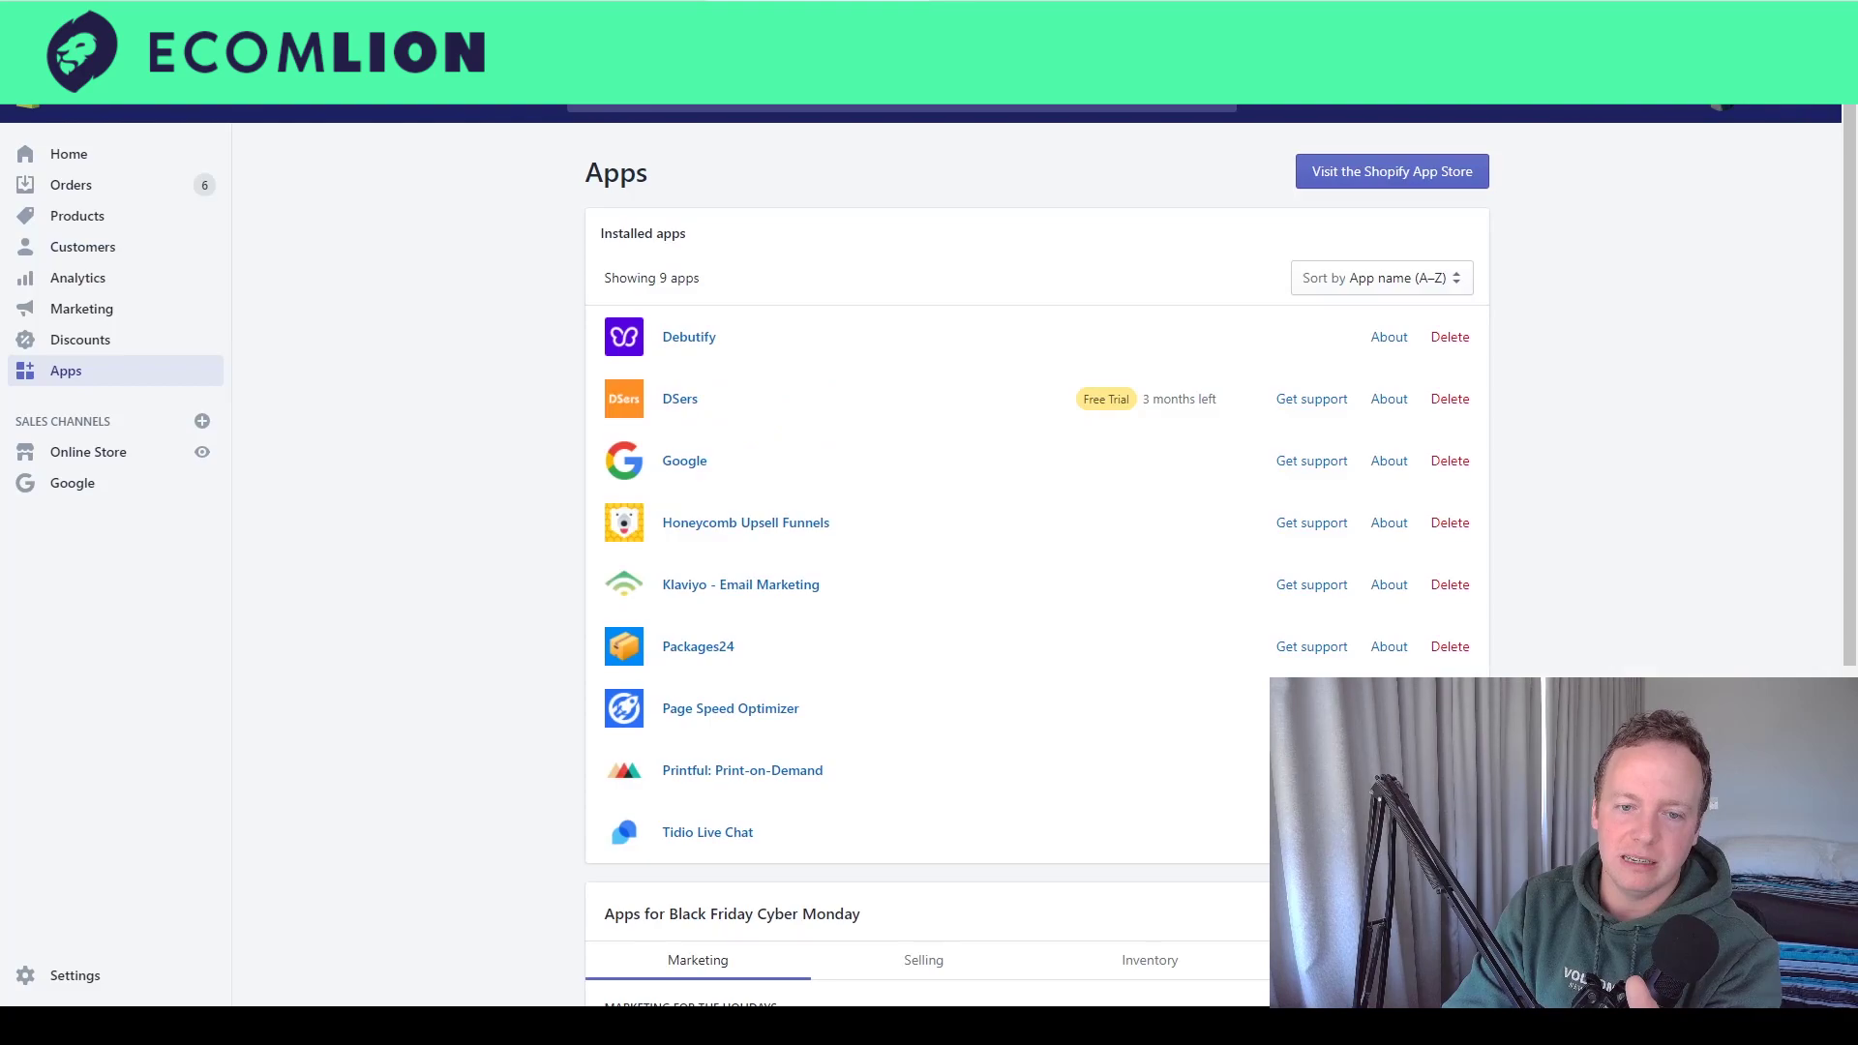
Step: Check the installed apps list in Shopify and open the live Debutify 2.0.2 theme's code for editing
{"action": "scroll", "coordinate": [842, 552], "scroll_direction": "down", "scroll_amount": 3}
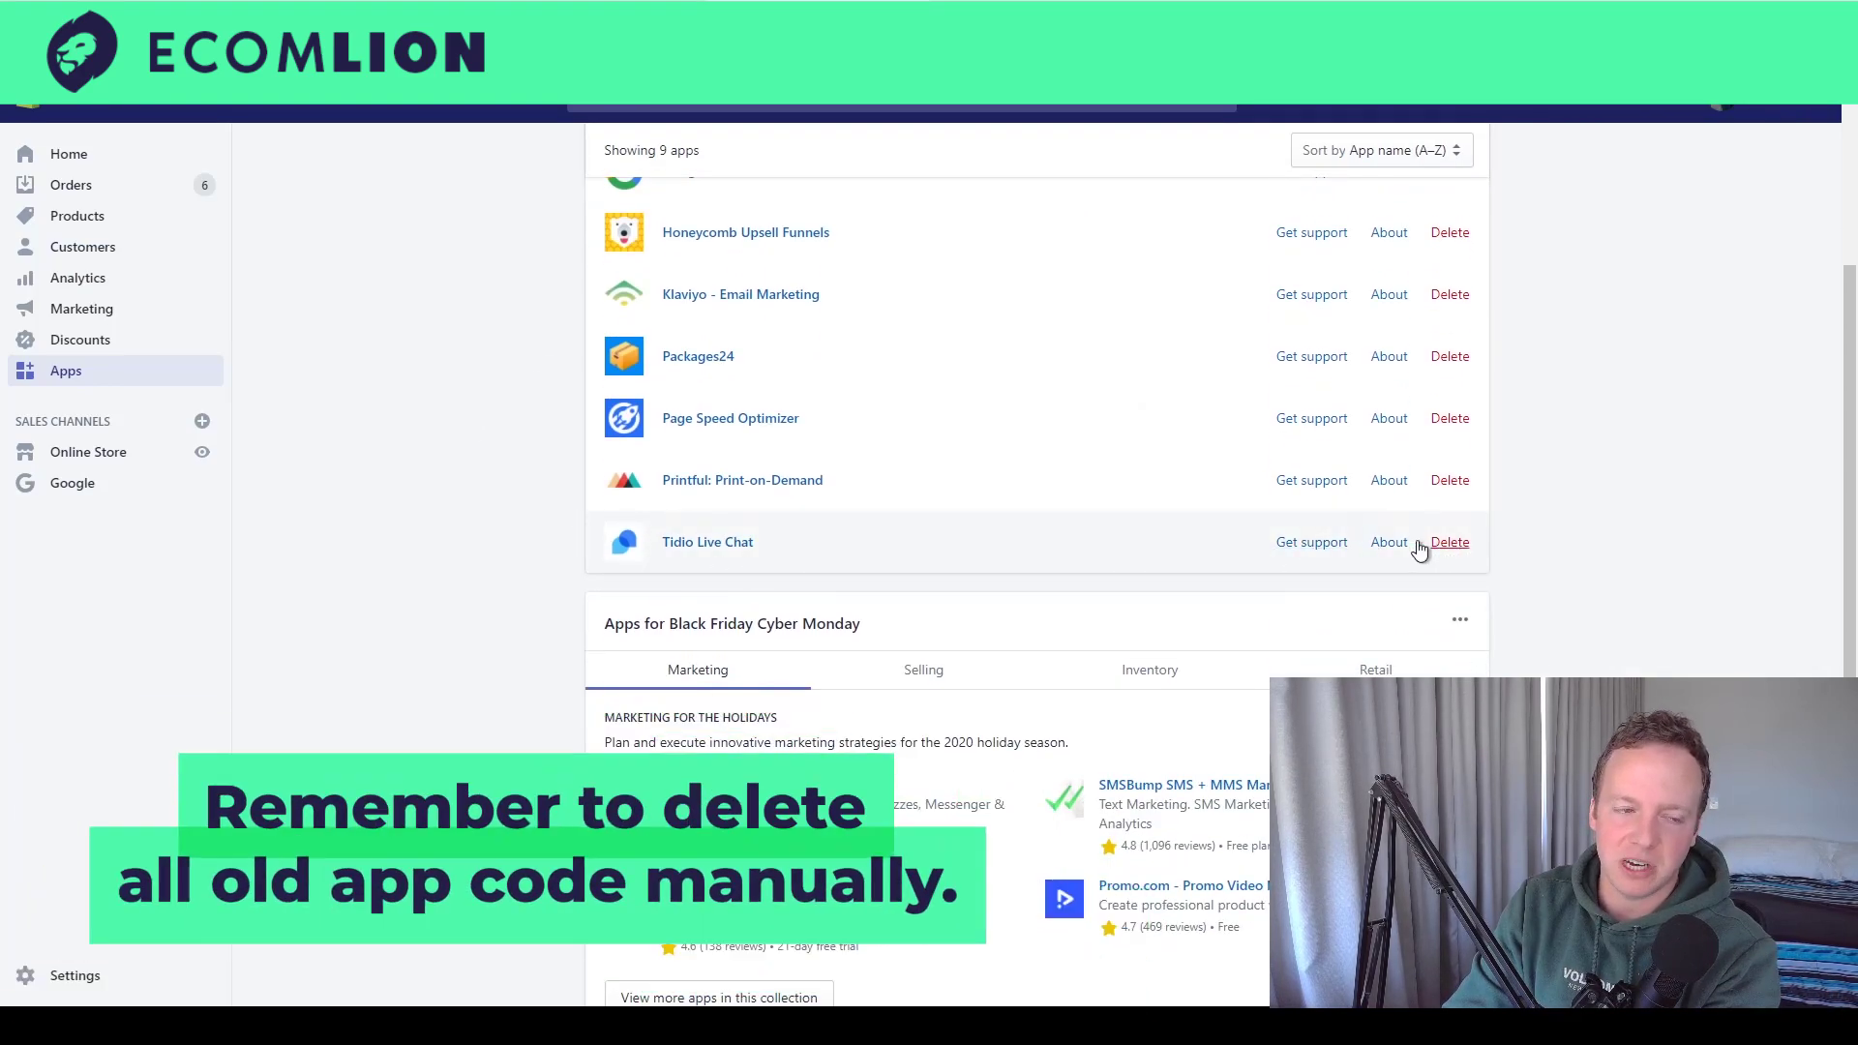
{"action": "left_click", "coordinate": [104, 461]}
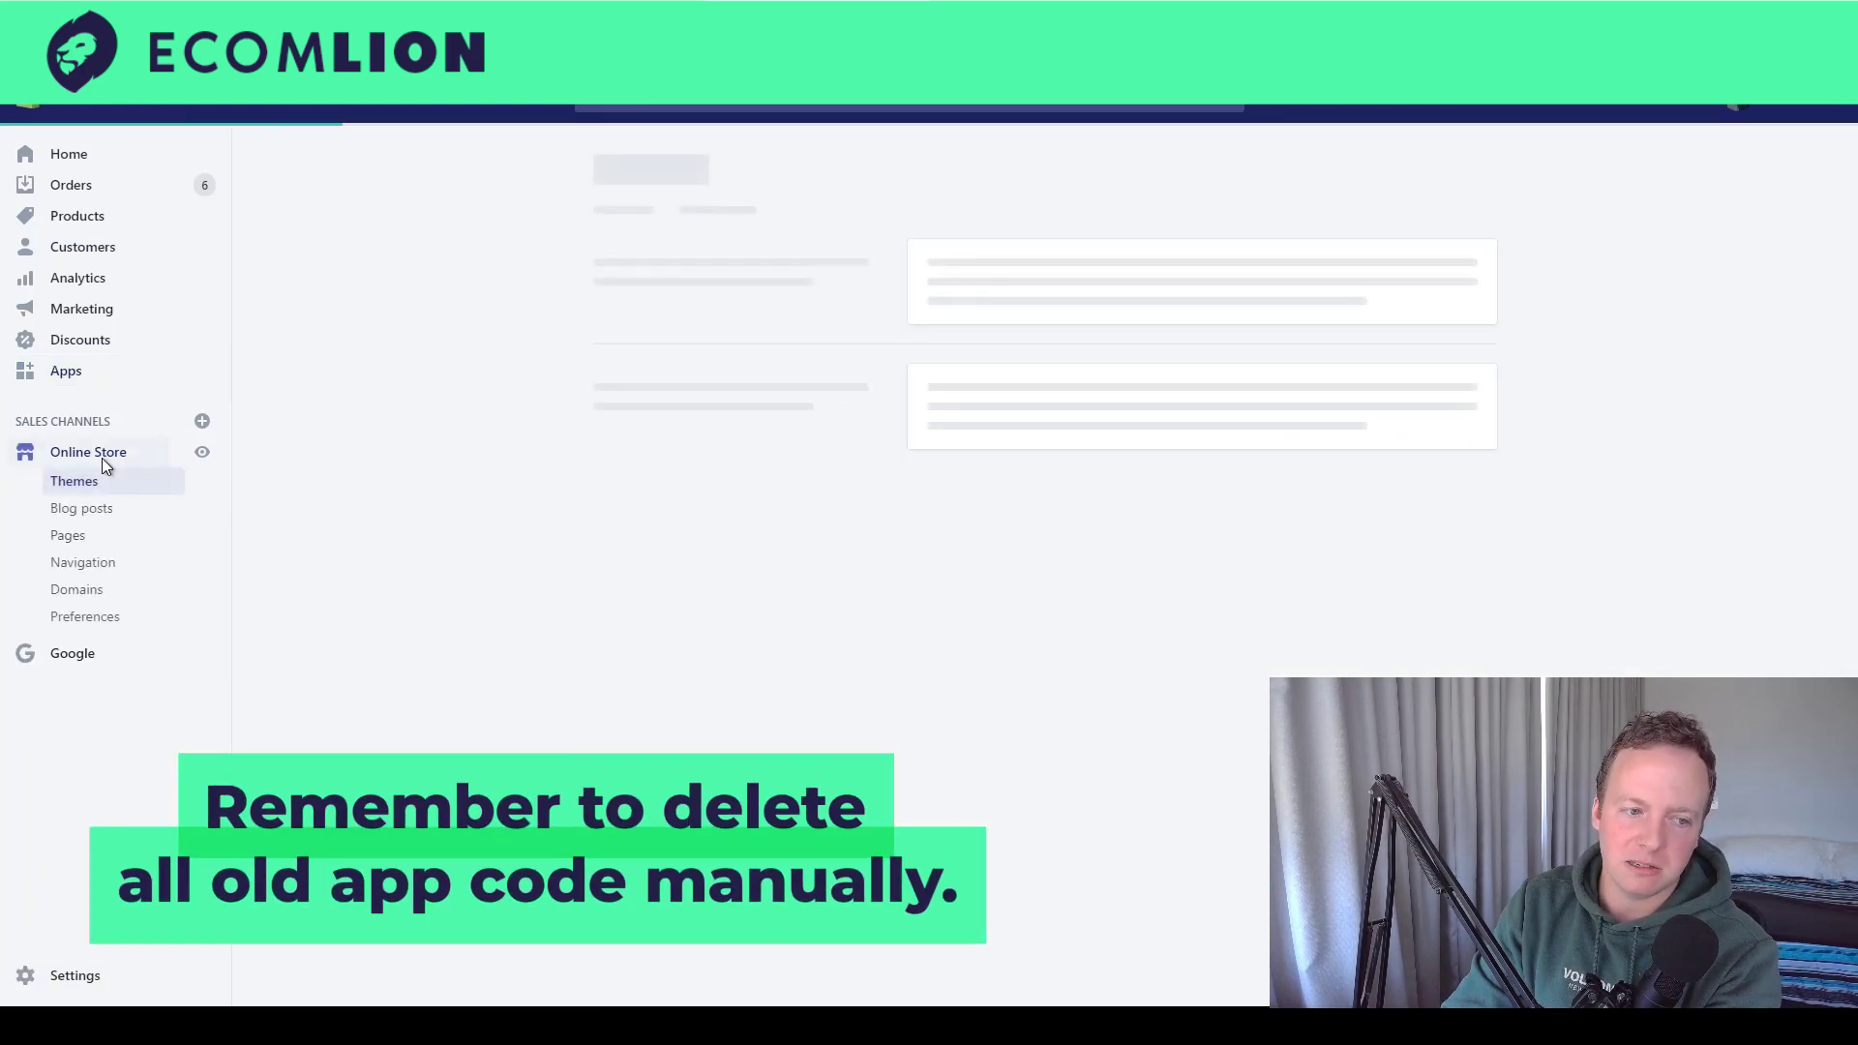
{"action": "left_click", "coordinate": [1319, 300]}
{"action": "left_click", "coordinate": [1293, 509]}
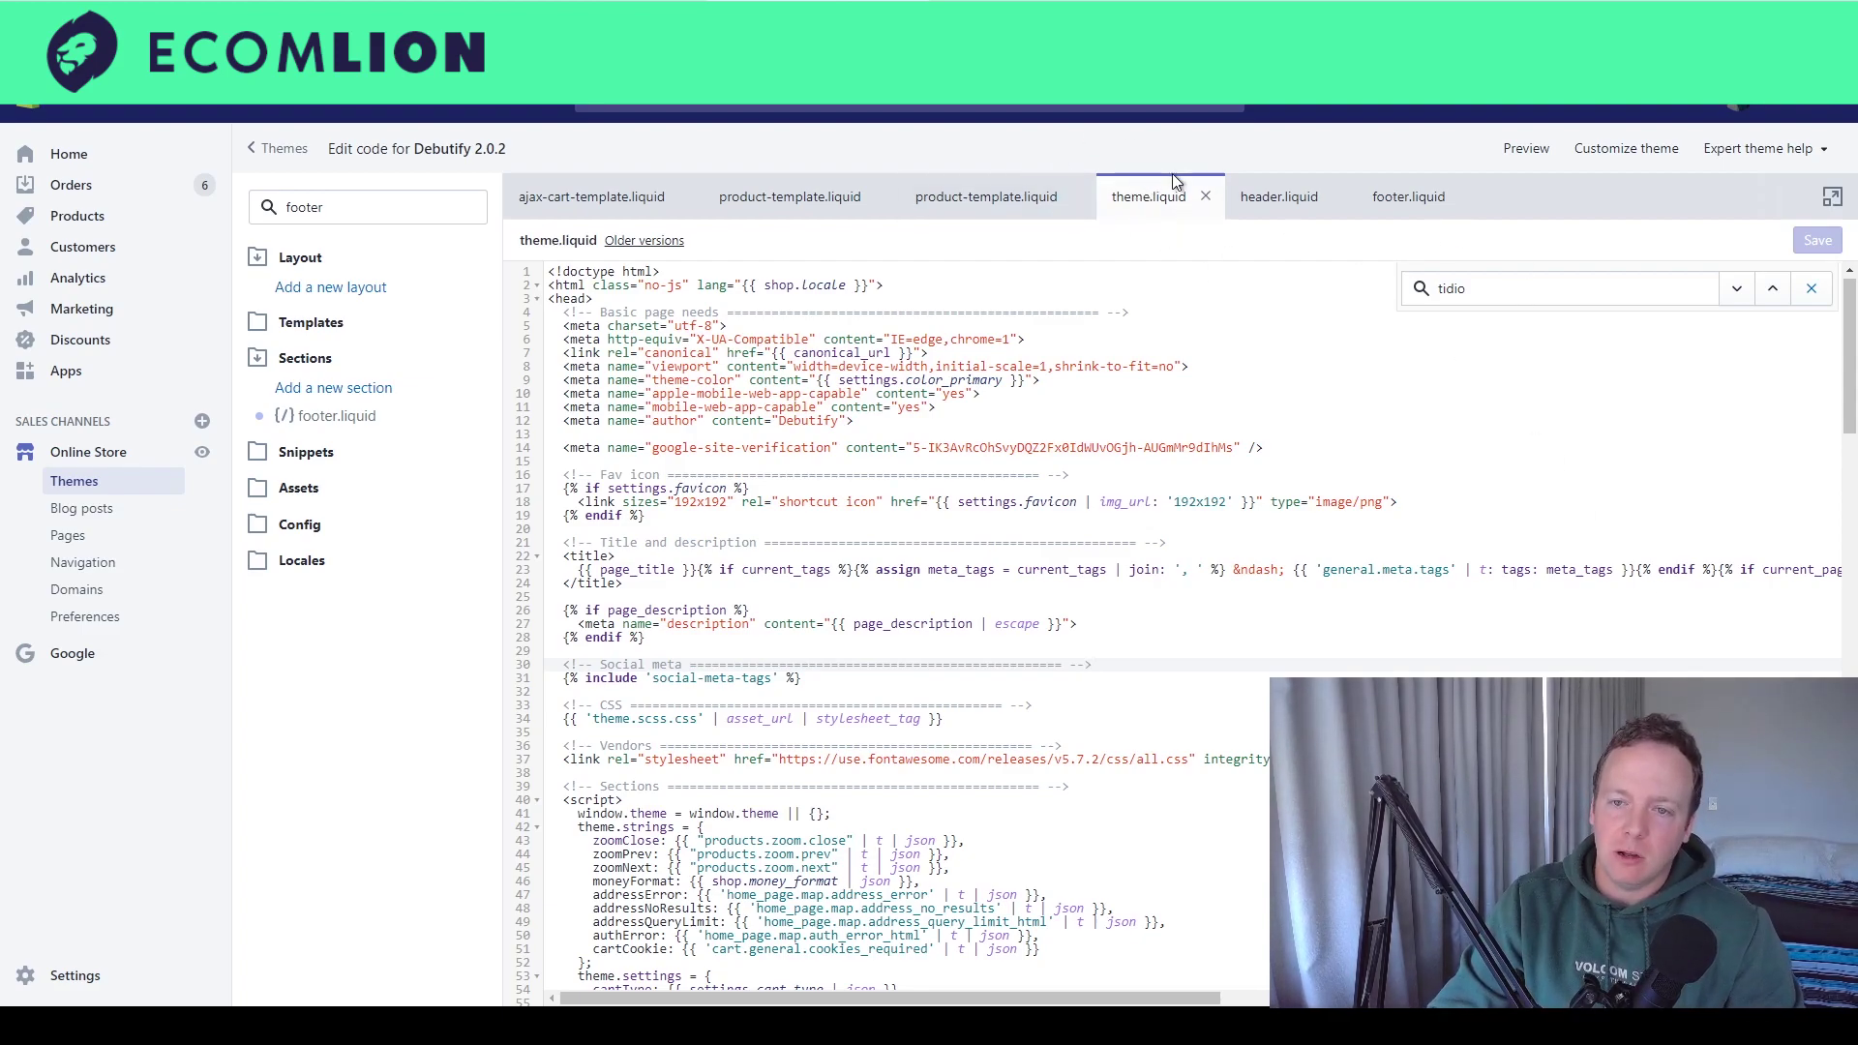
Step: Look through theme.liquid for app code, highlighting the Loox metafields snippets before the closing head and body tags
{"action": "scroll", "coordinate": [698, 319], "scroll_direction": "down", "scroll_amount": 1}
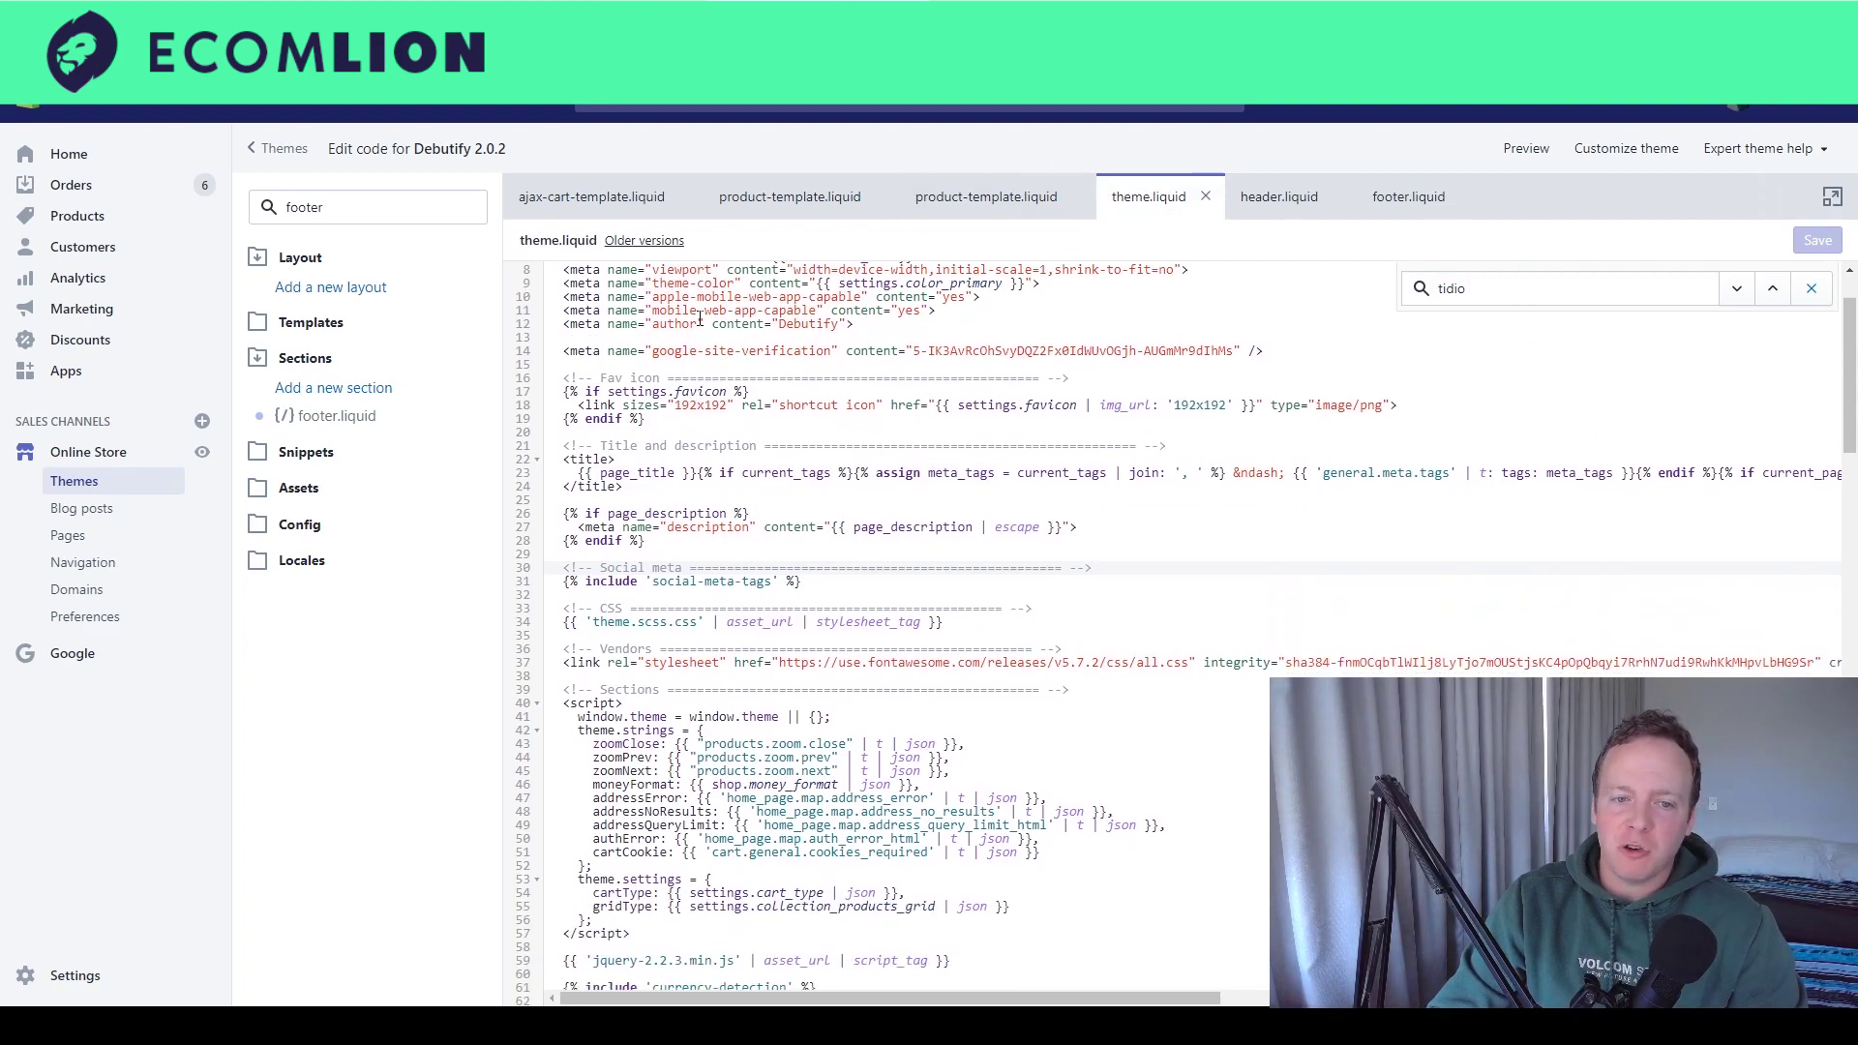
{"action": "scroll", "coordinate": [699, 319], "scroll_direction": "down", "scroll_amount": 3}
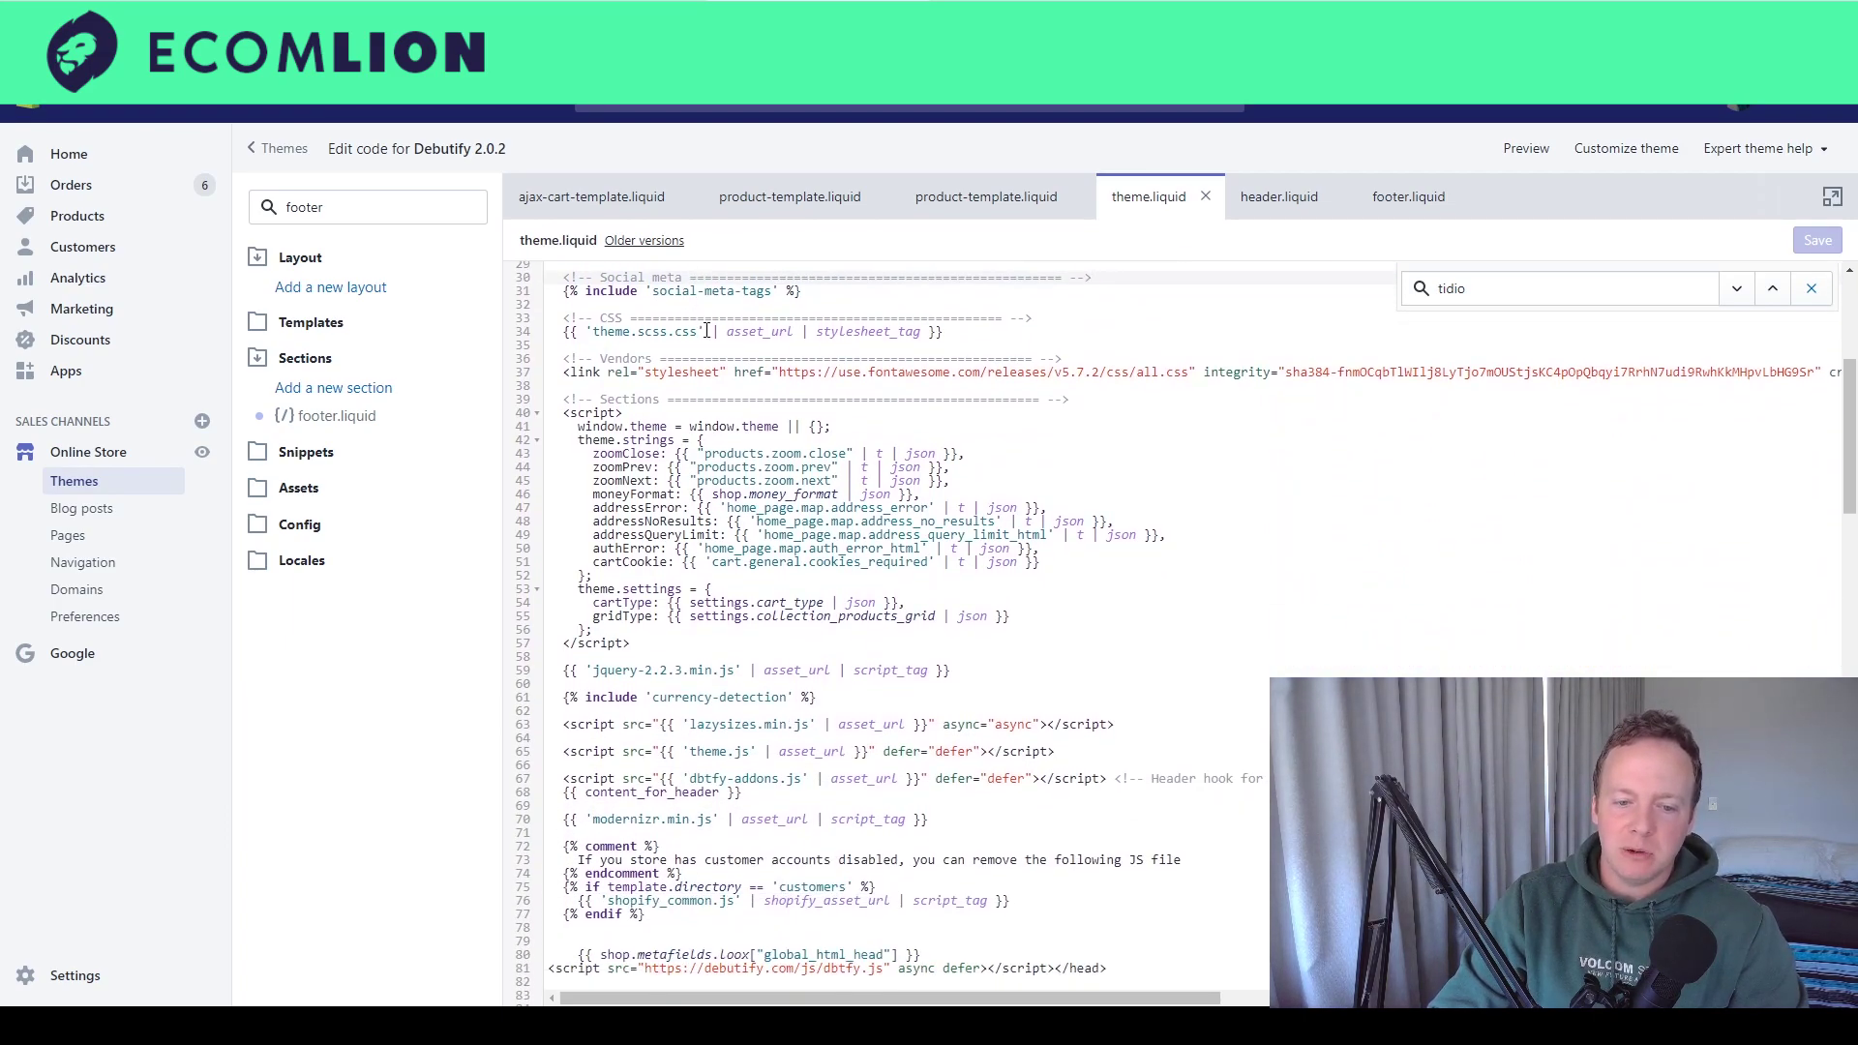
{"action": "scroll", "coordinate": [699, 324], "scroll_direction": "down", "scroll_amount": 4}
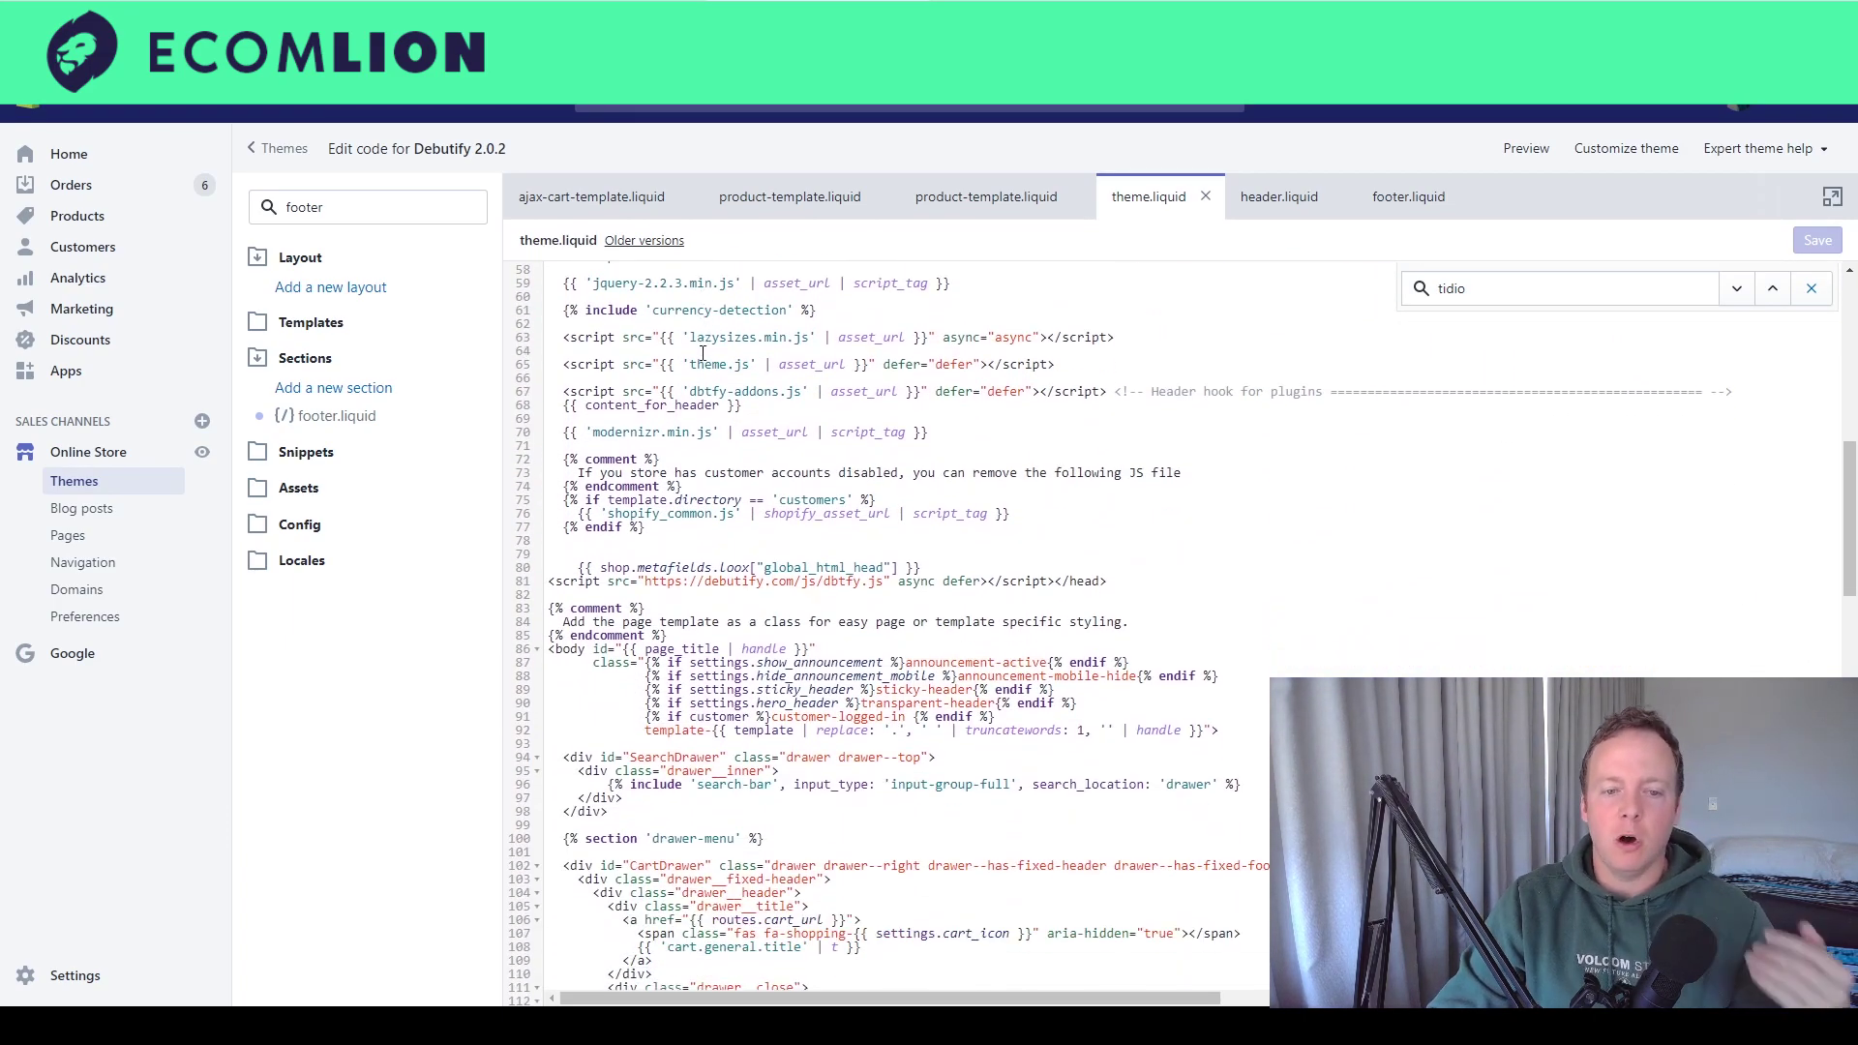
{"action": "left_click_drag", "start_coordinate": [703, 567], "coordinate": [843, 567]}
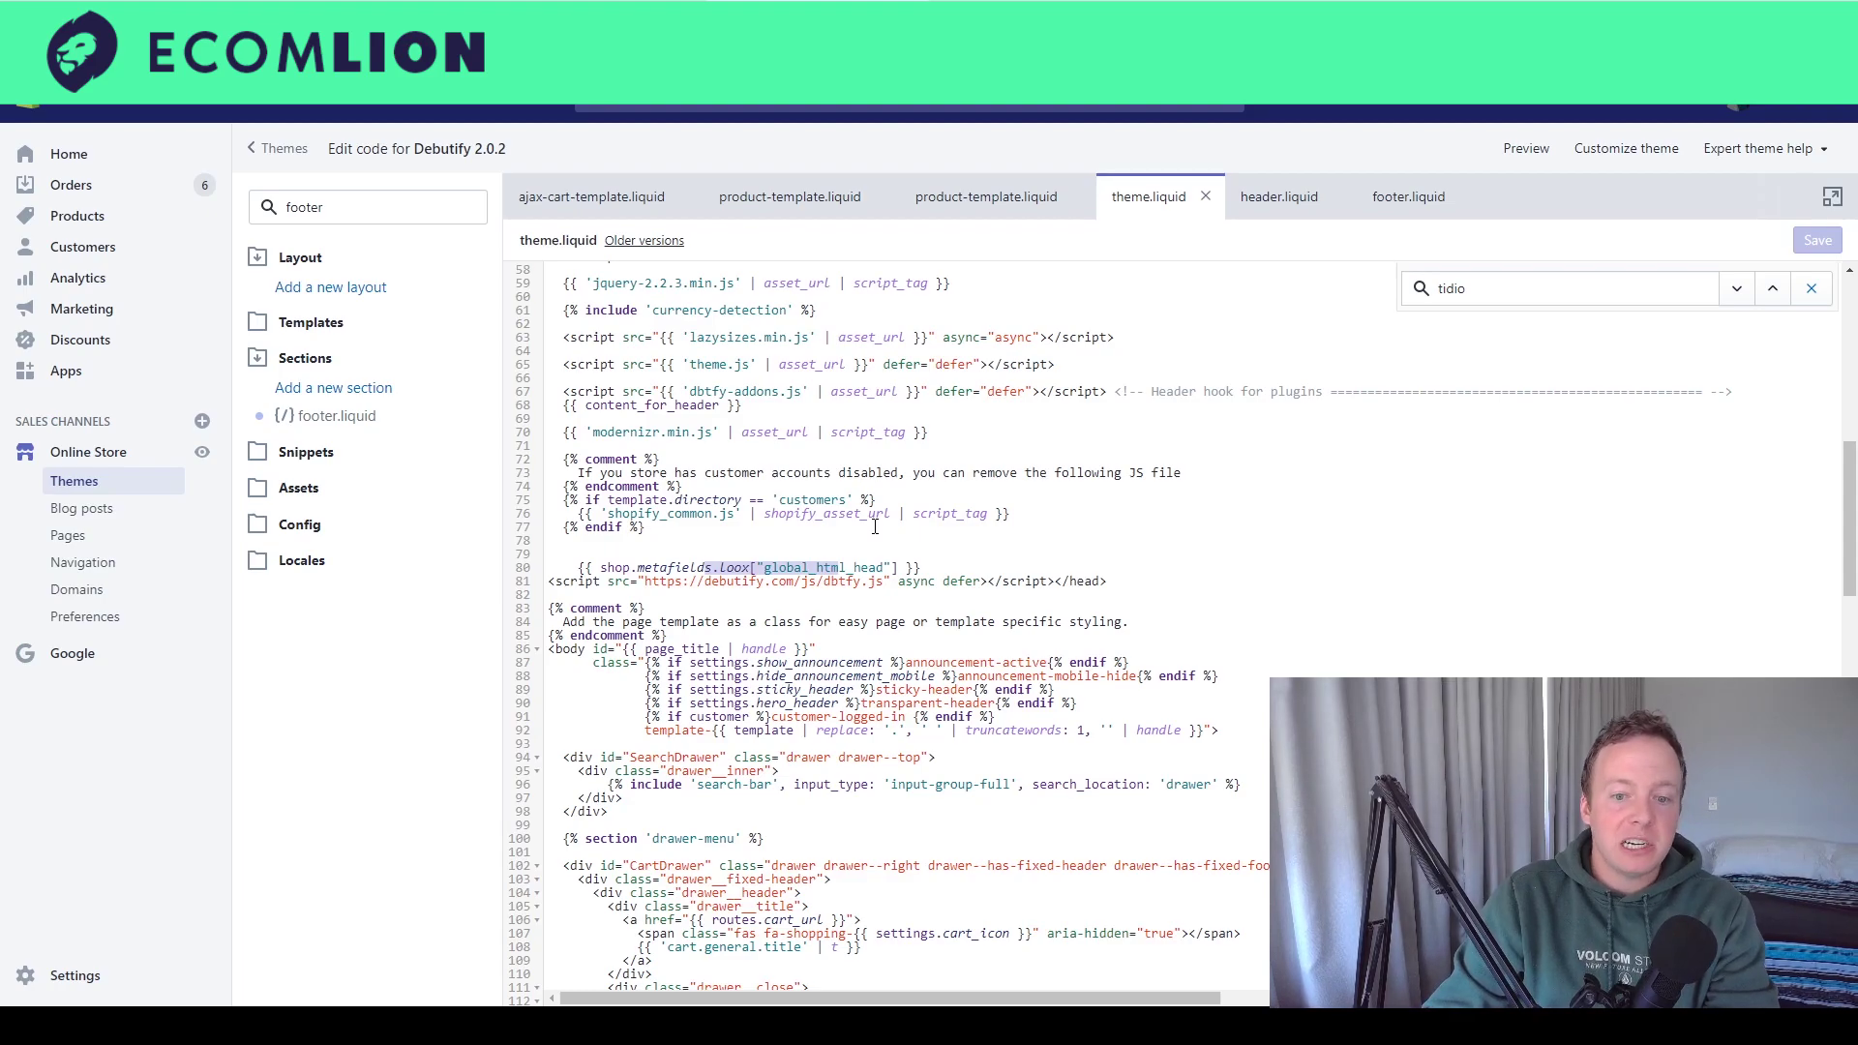
{"action": "scroll", "coordinate": [875, 526], "scroll_direction": "down", "scroll_amount": 18}
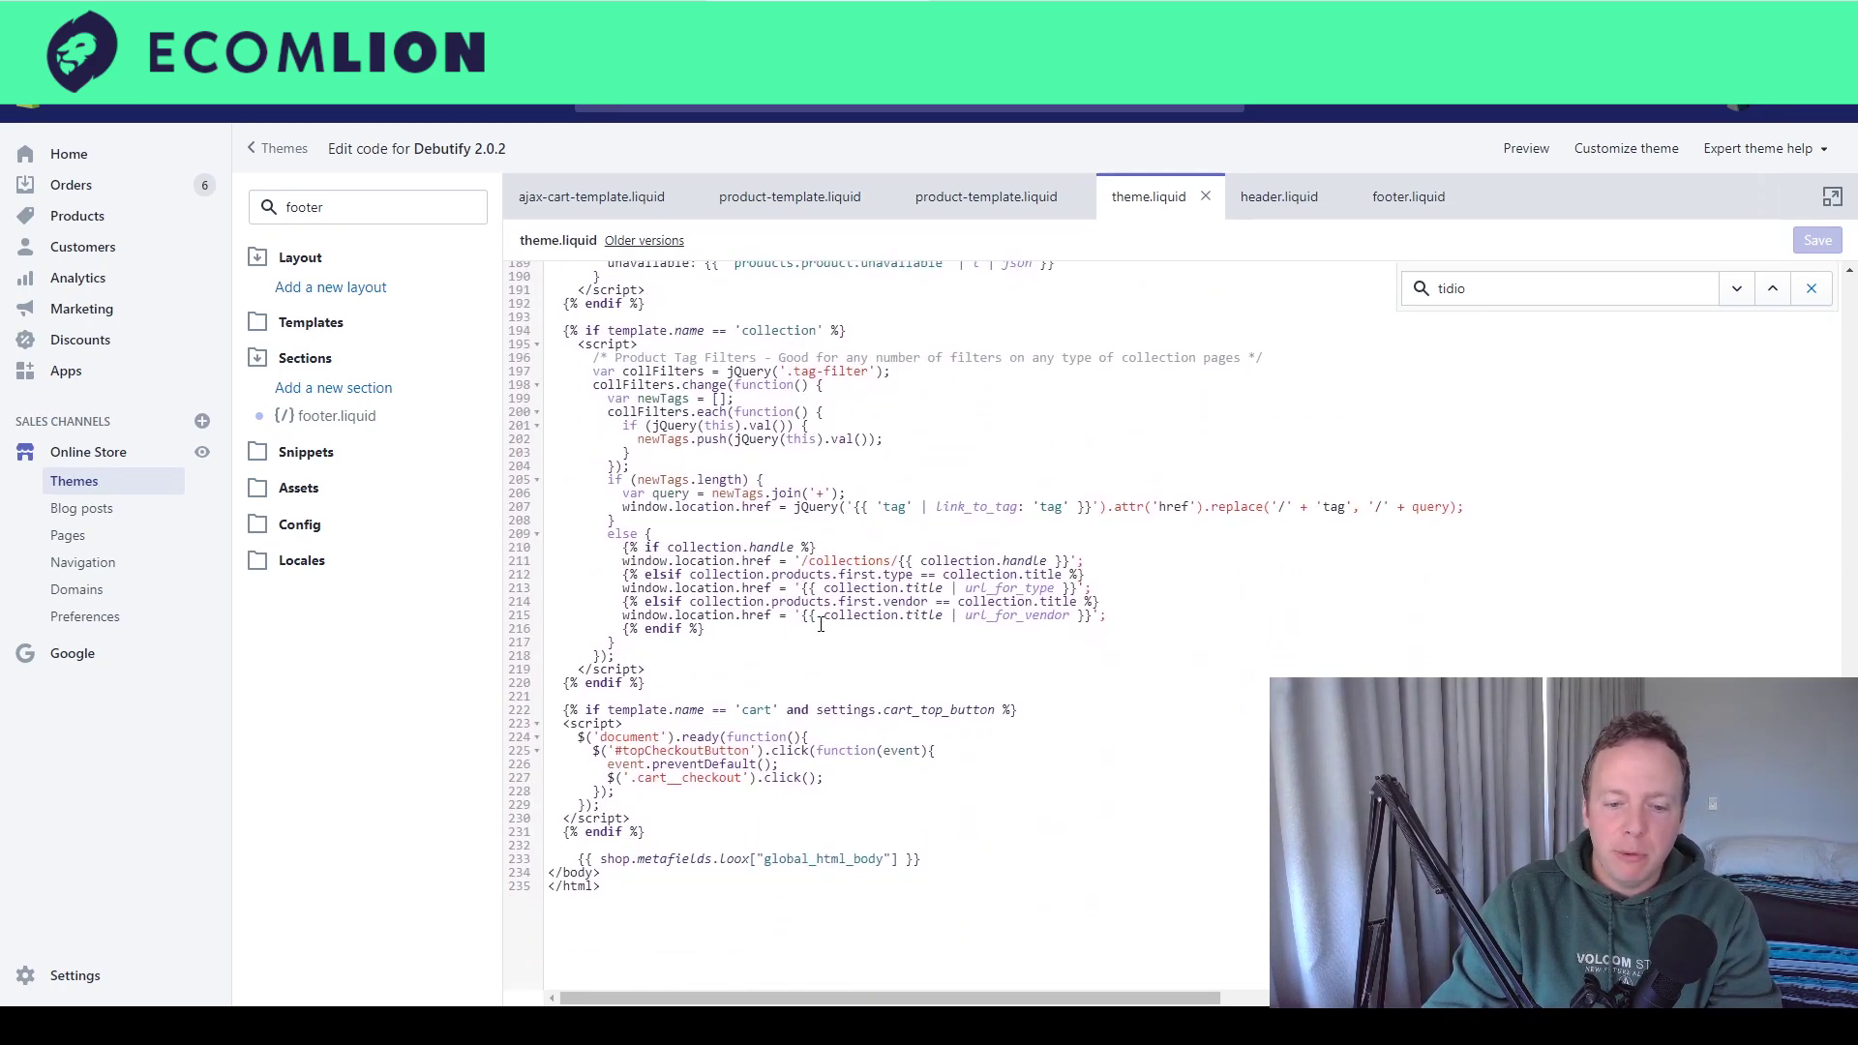
{"action": "left_click", "coordinate": [600, 859]}
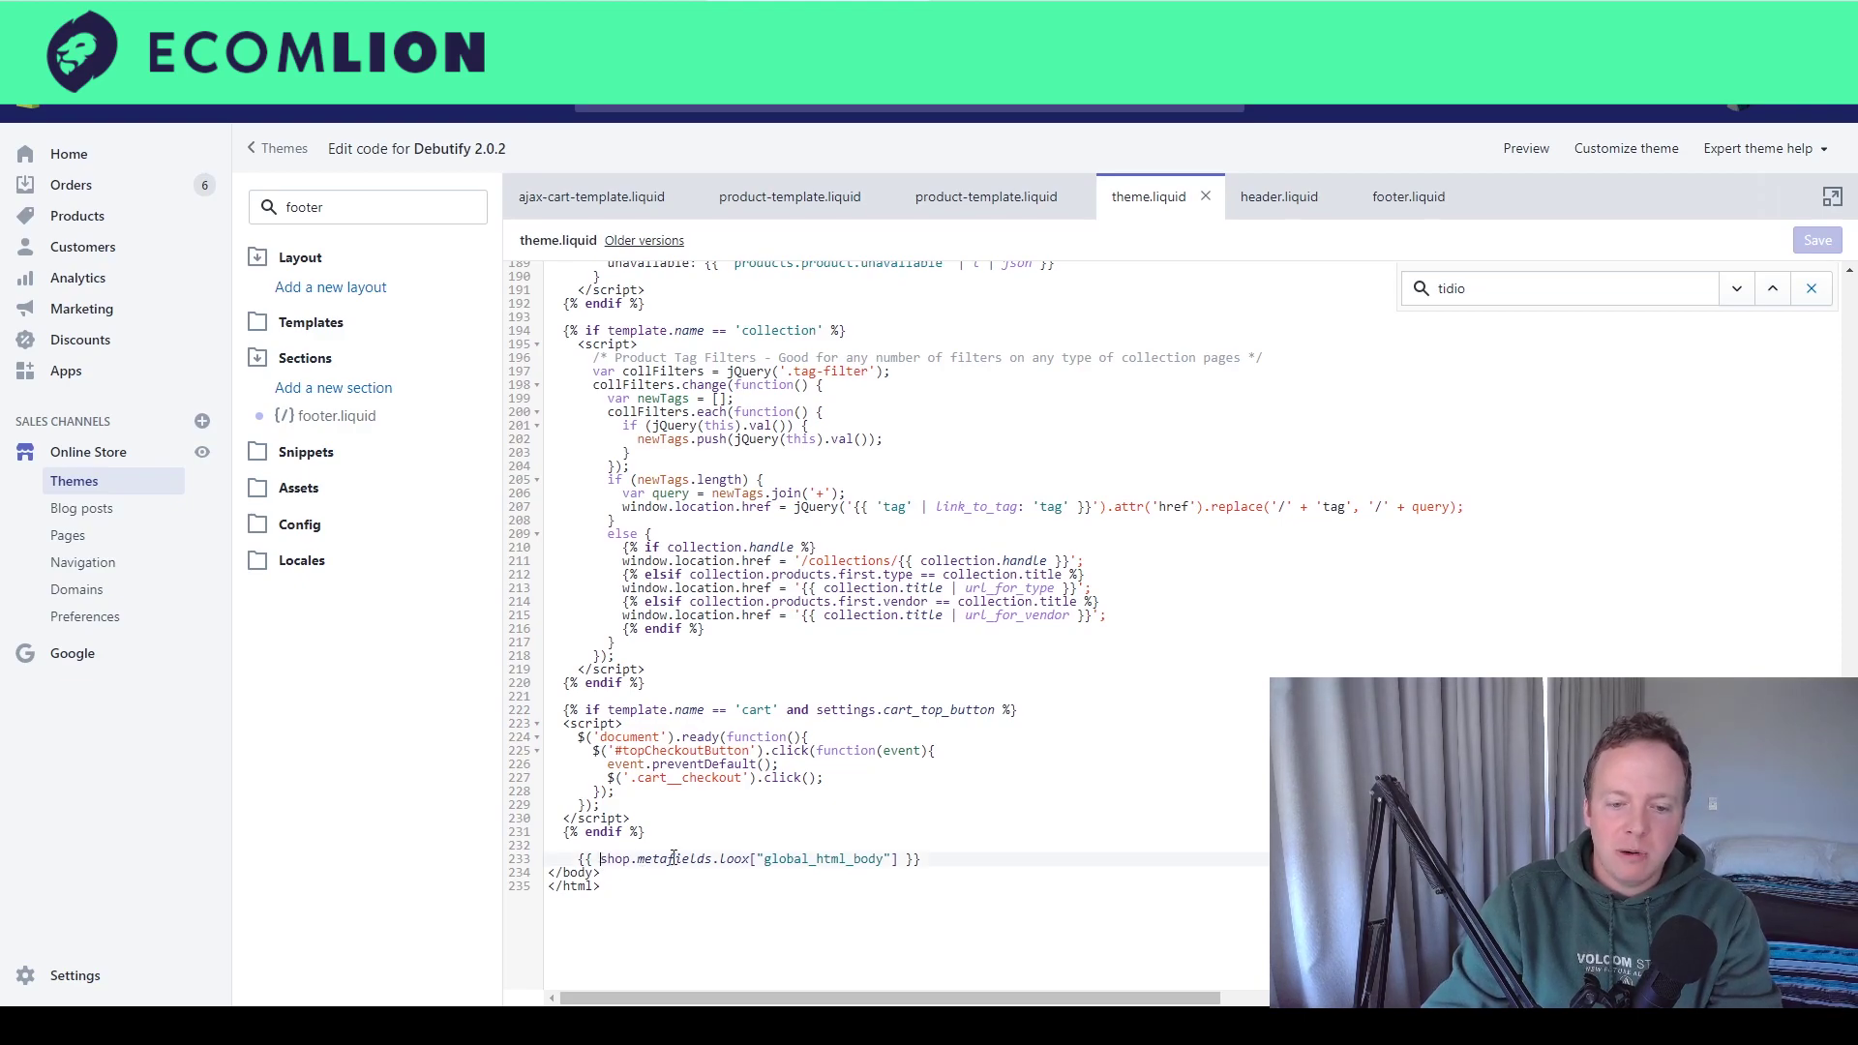
{"action": "left_click", "coordinate": [946, 860], "text": "shift"}
{"action": "scroll", "coordinate": [634, 735], "scroll_direction": "up", "scroll_amount": 16}
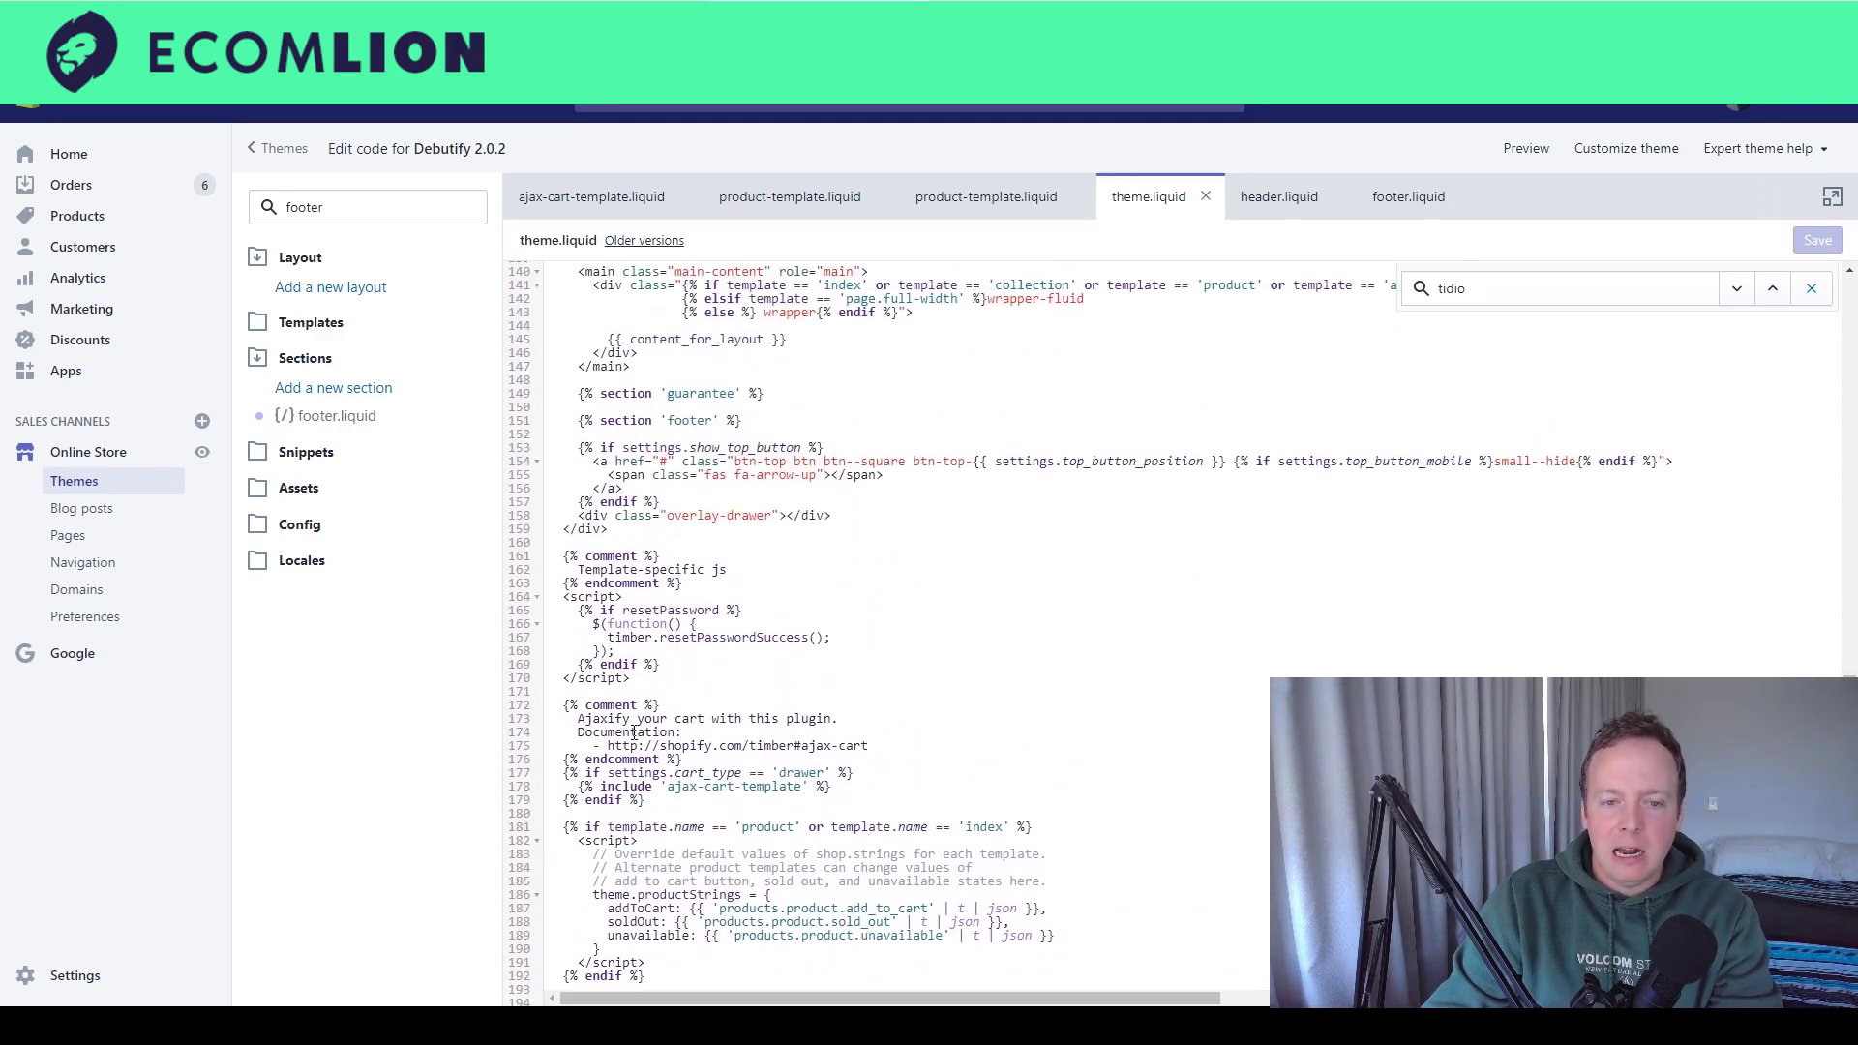
Step: Search theme.liquid for "loox" and review the code around the match in the head section
{"action": "key", "text": "ctrl+f"}
{"action": "type", "text": "lo"}
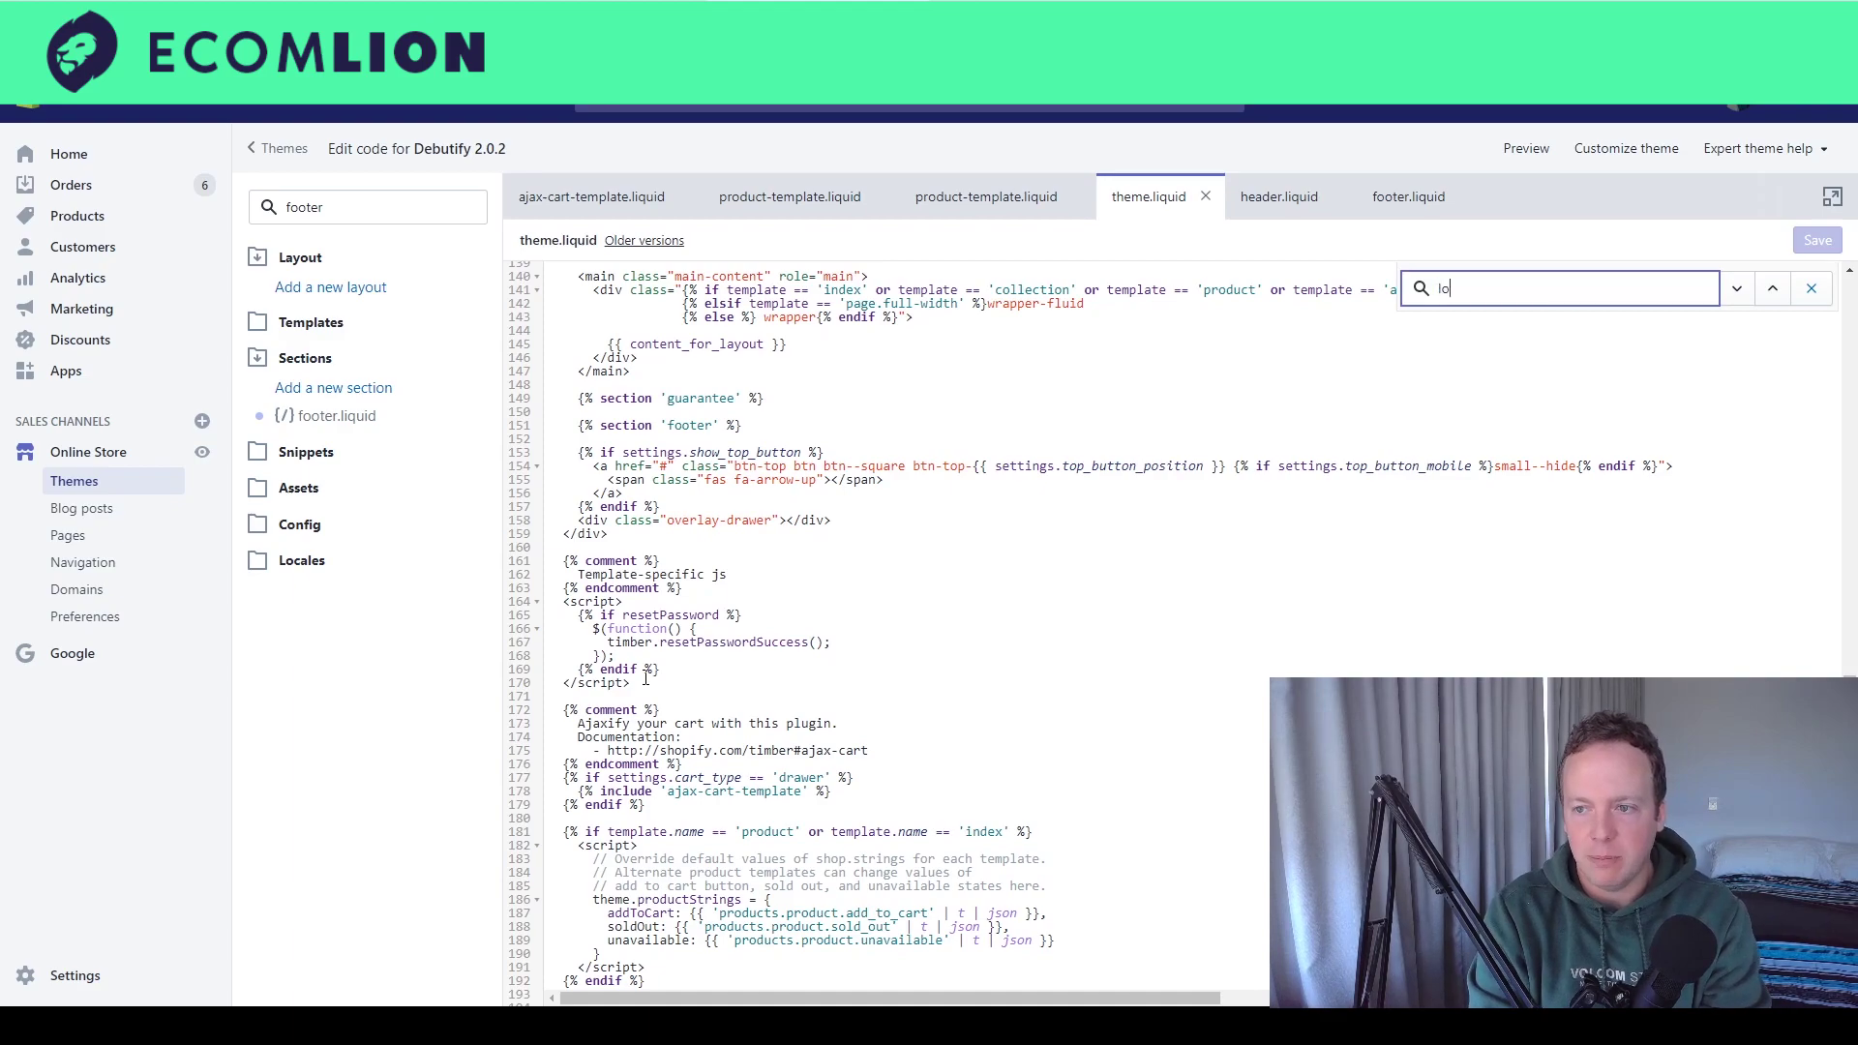
{"action": "type", "text": "ox"}
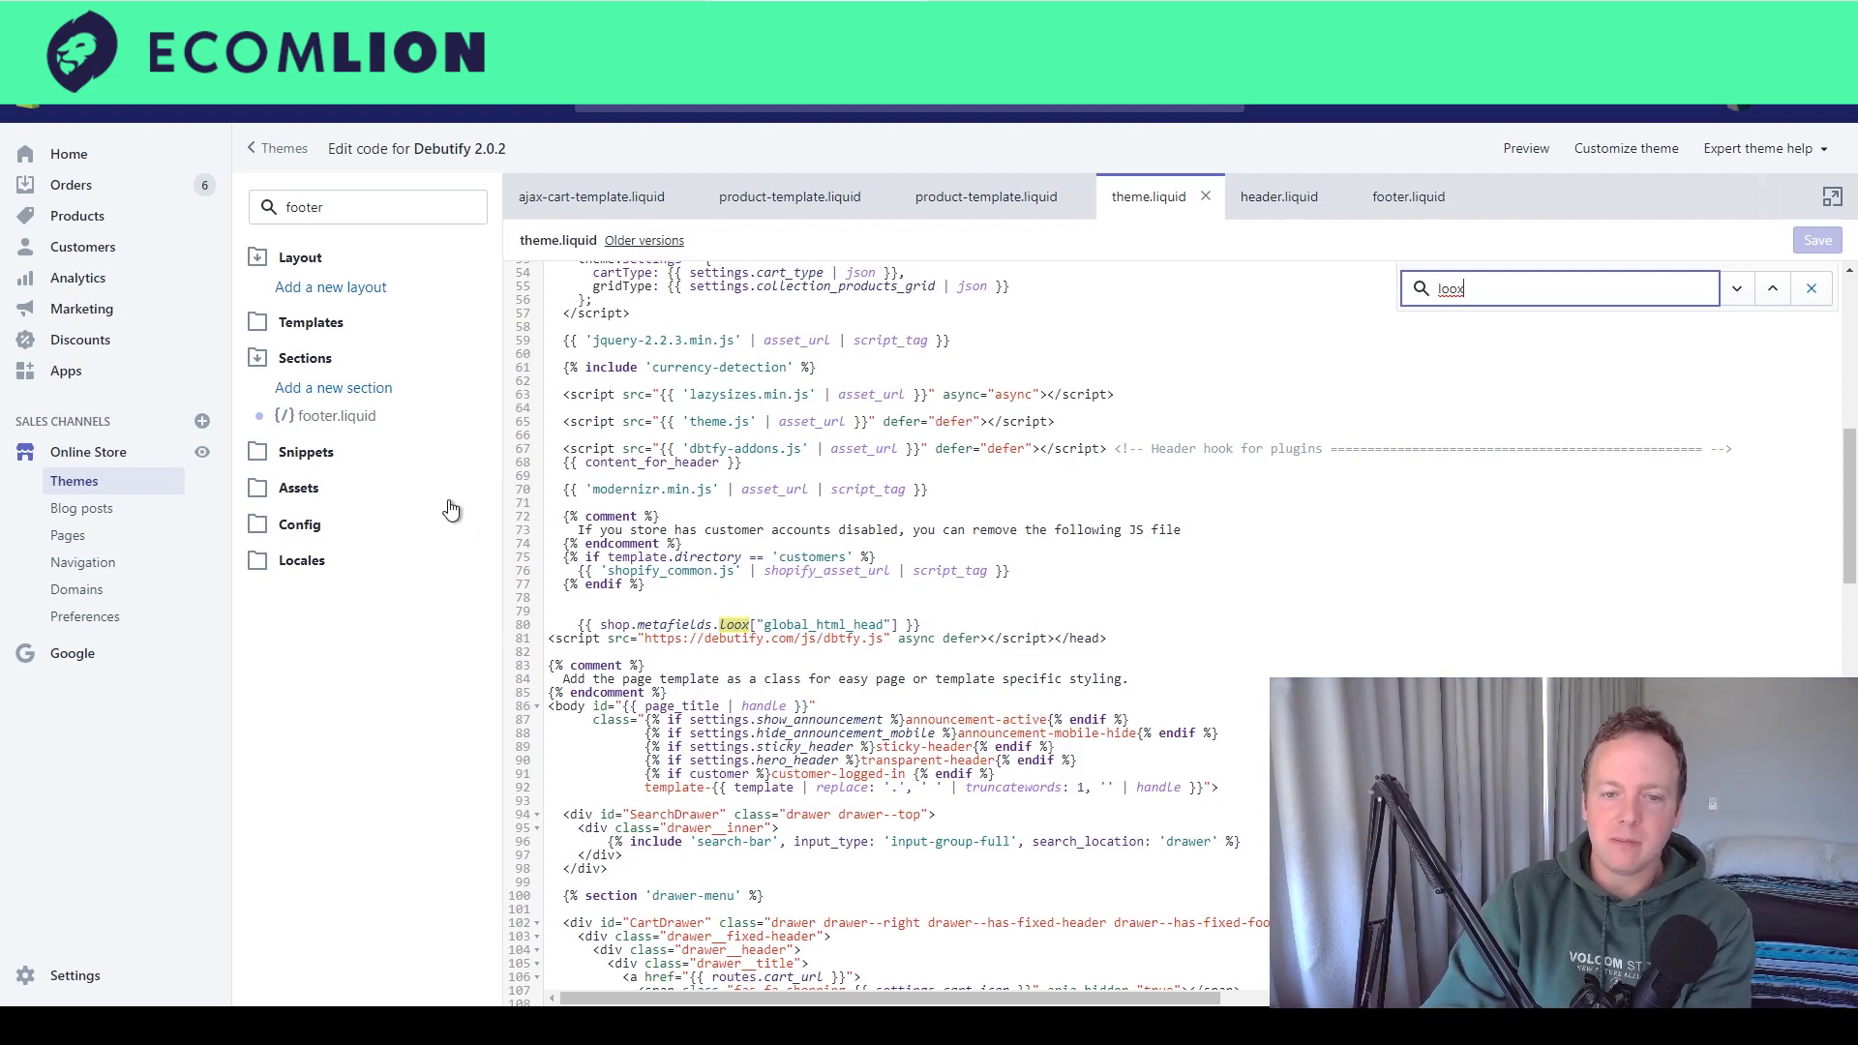
{"action": "scroll", "coordinate": [816, 489], "scroll_direction": "up", "scroll_amount": 6}
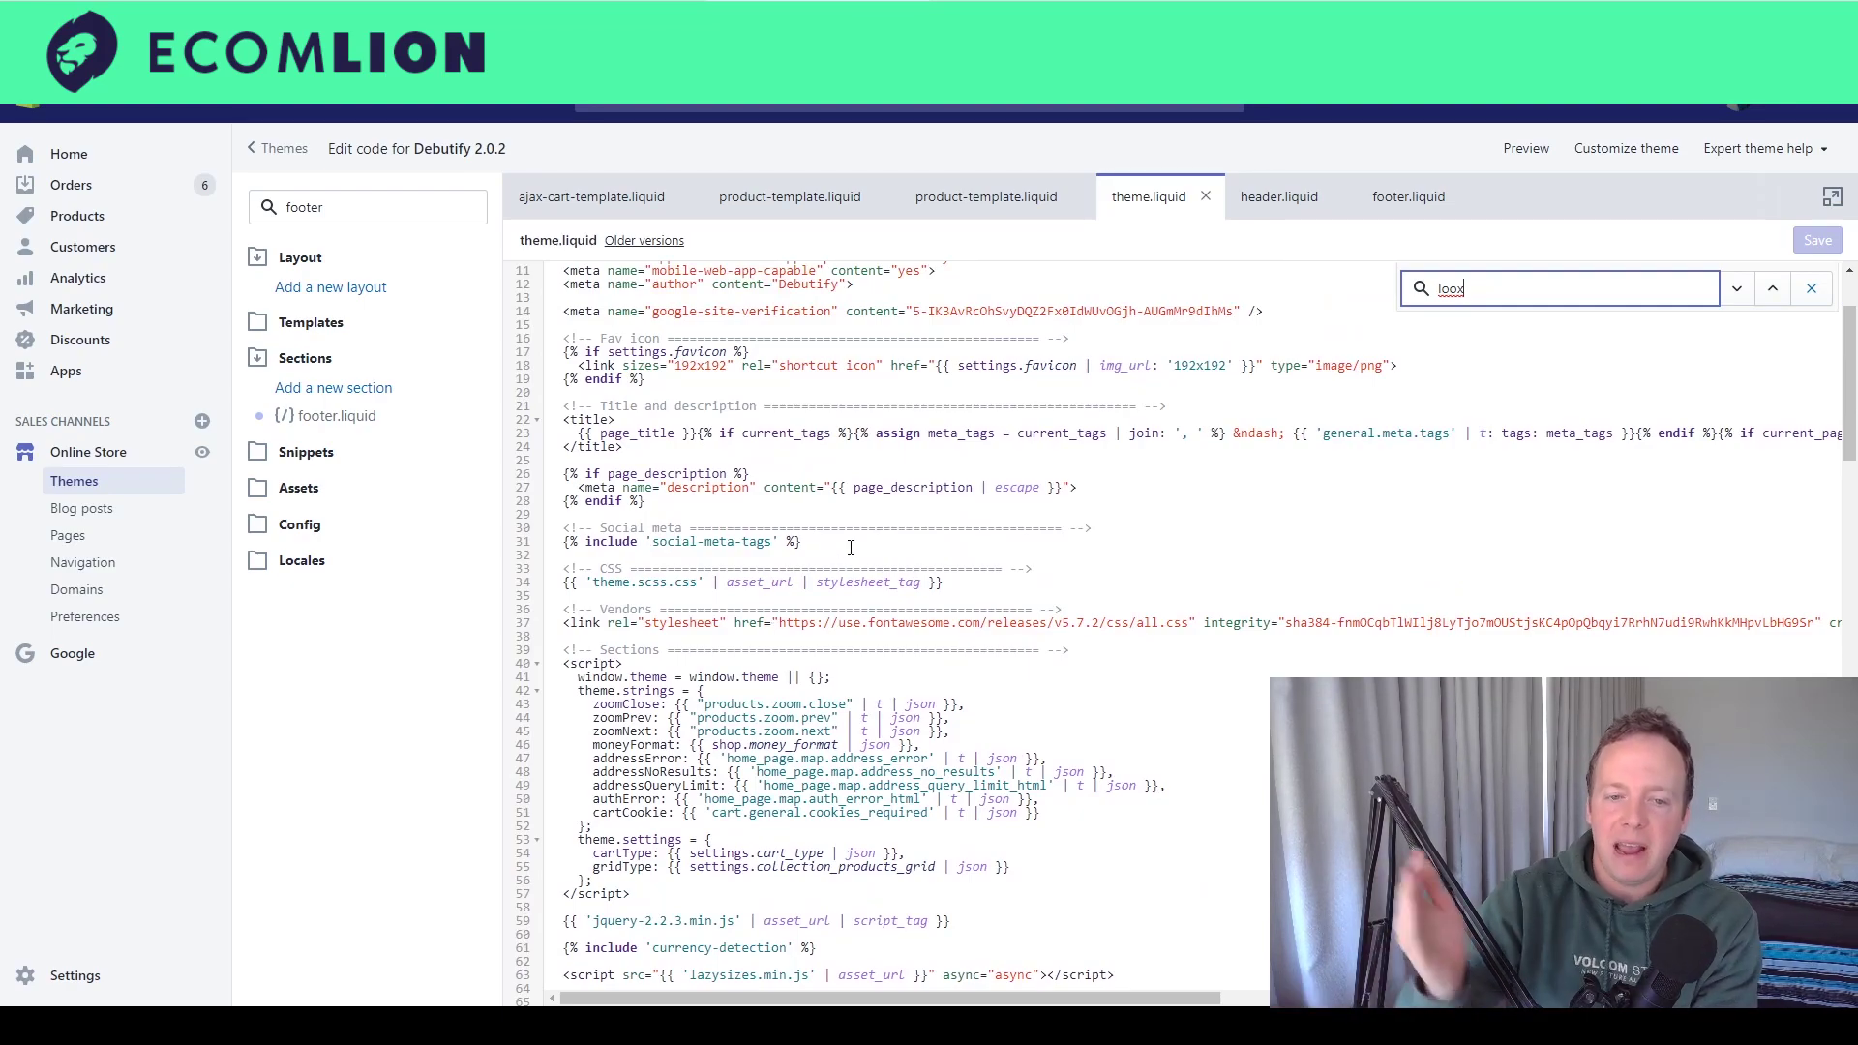
{"action": "scroll", "coordinate": [851, 548], "scroll_direction": "up", "scroll_amount": 2}
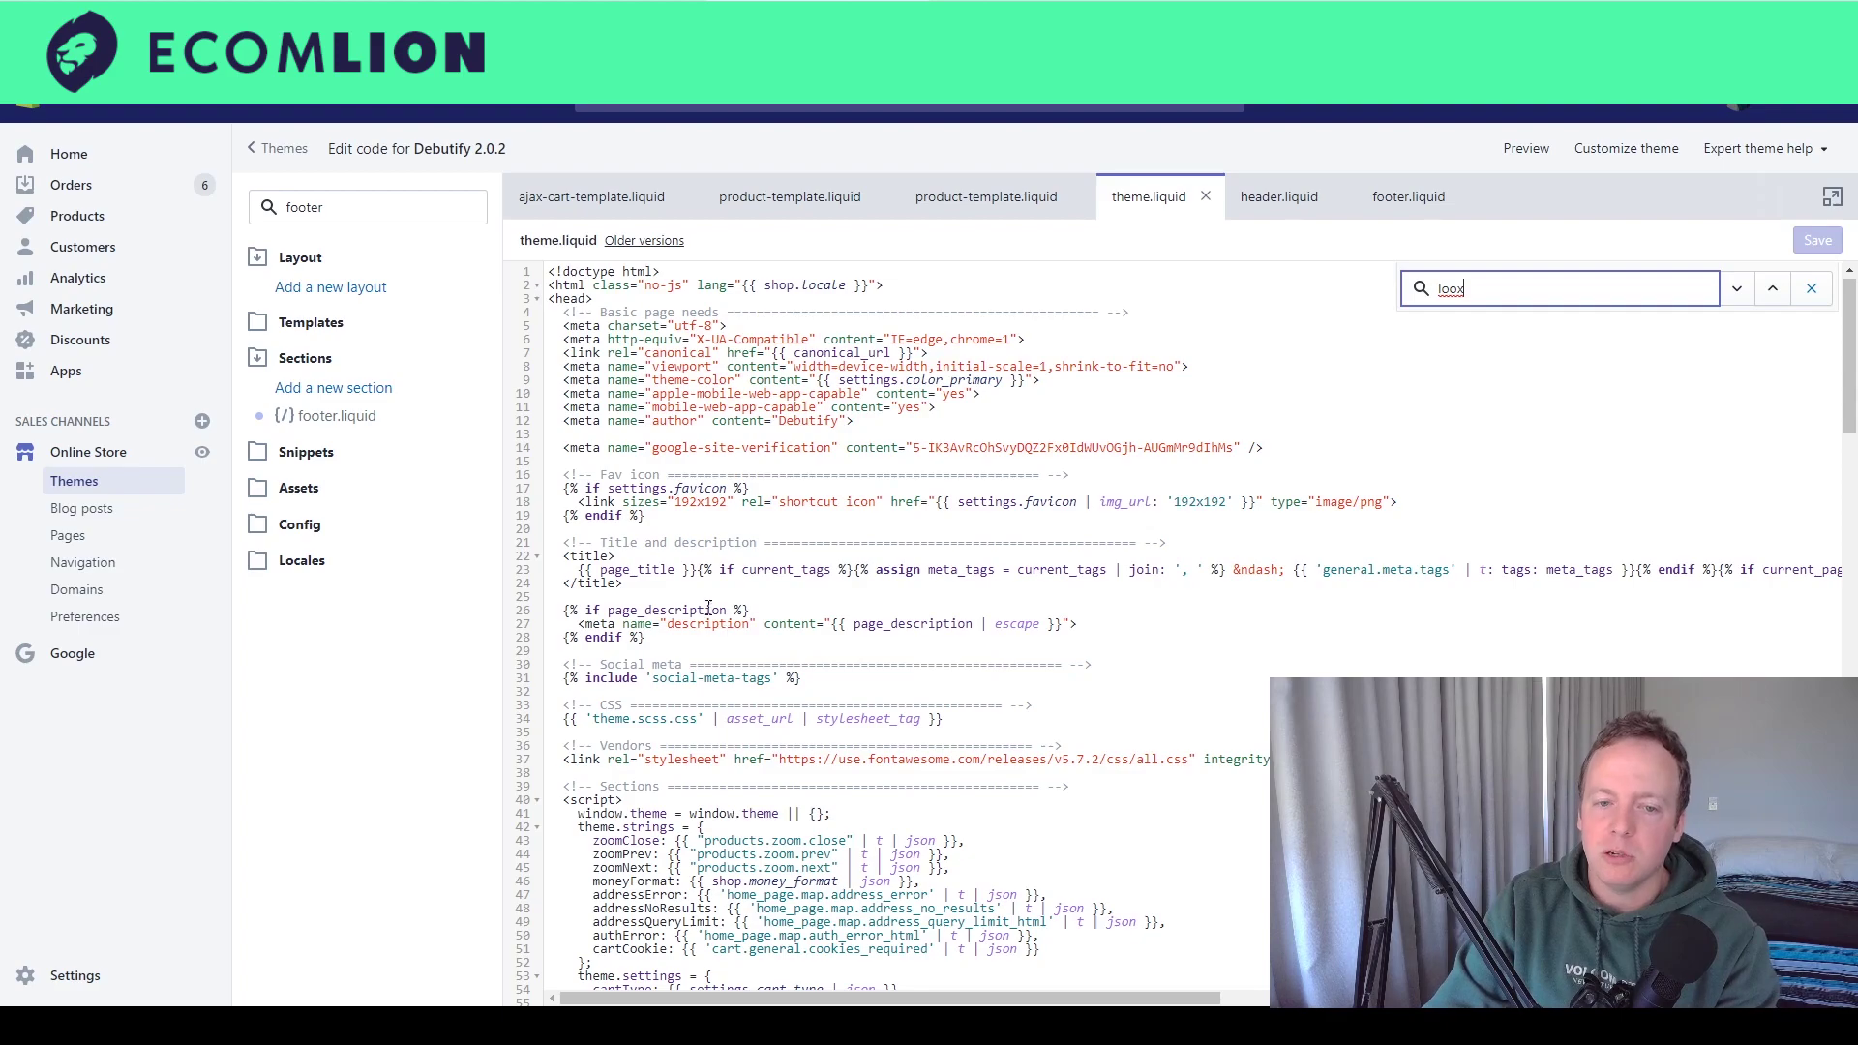
{"action": "scroll", "coordinate": [650, 516], "scroll_direction": "down", "scroll_amount": 6}
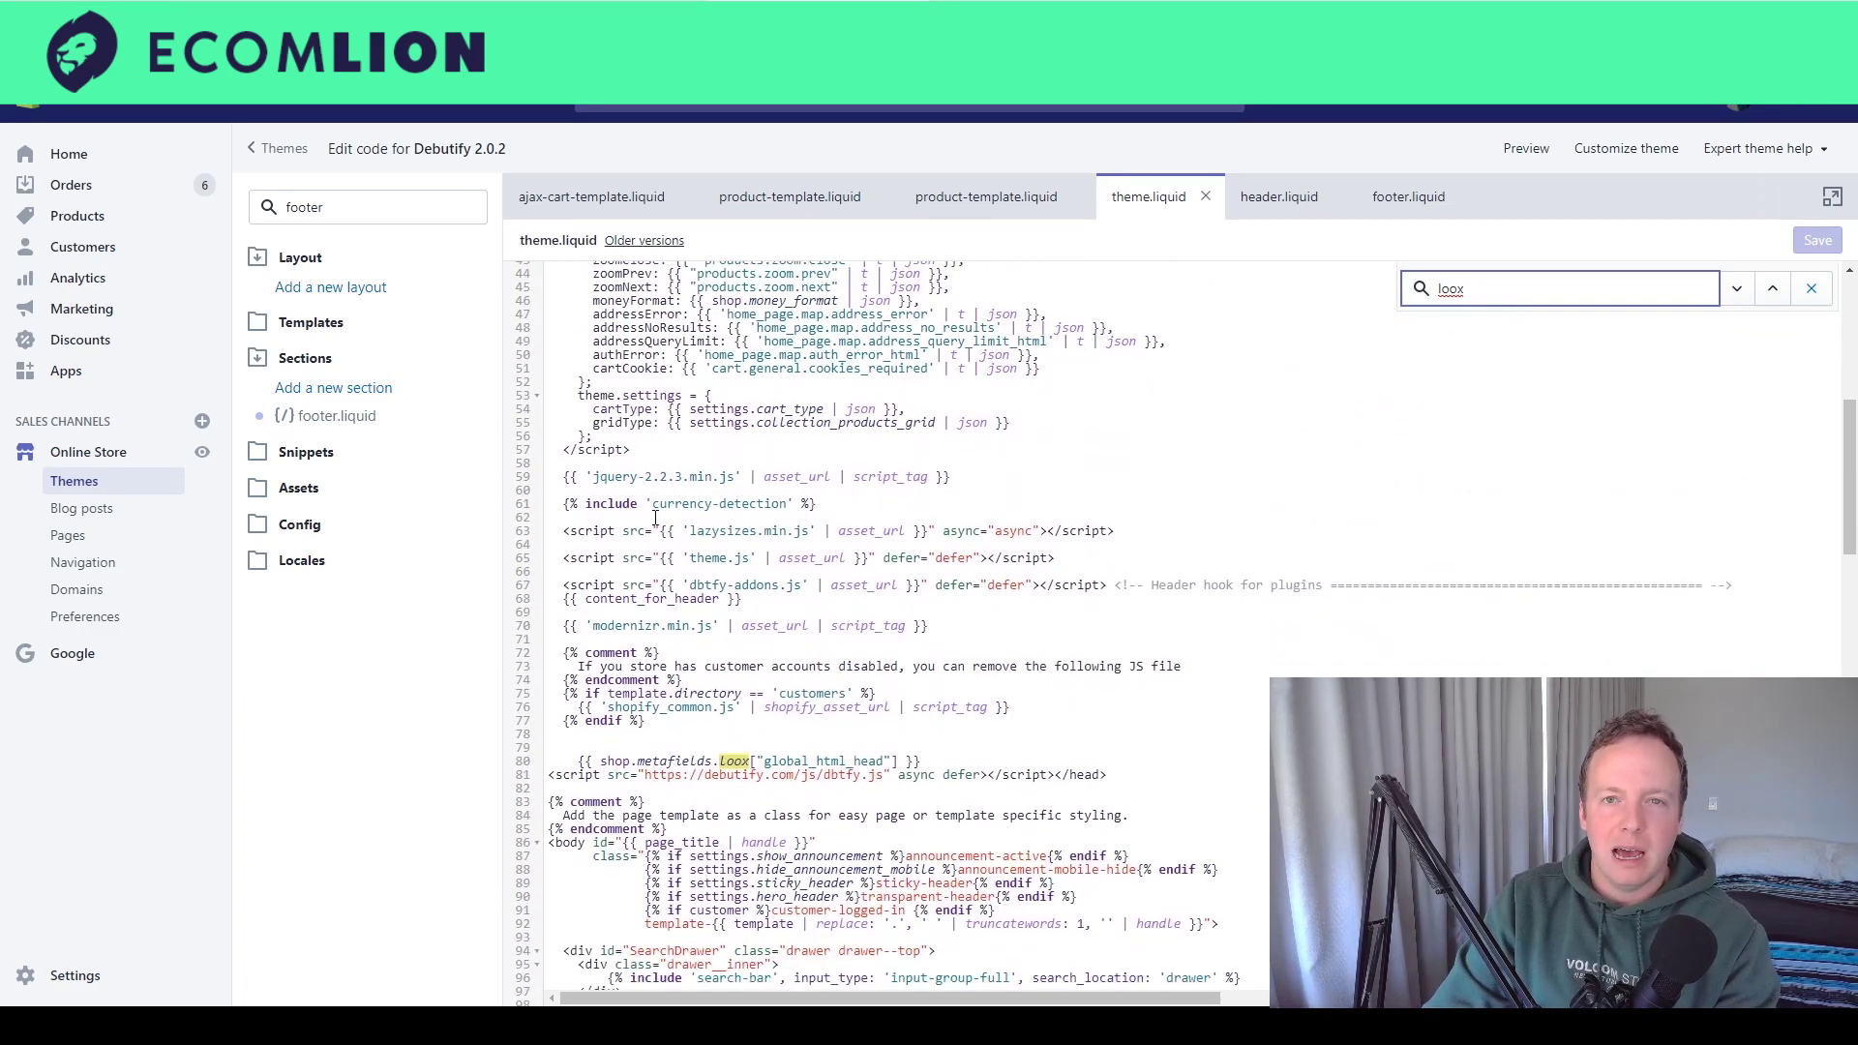
Step: Return to the start of theme.liquid and show its older versions selector, leaving the current version chosen
{"action": "scroll", "coordinate": [655, 518], "scroll_direction": "up", "scroll_amount": 6}
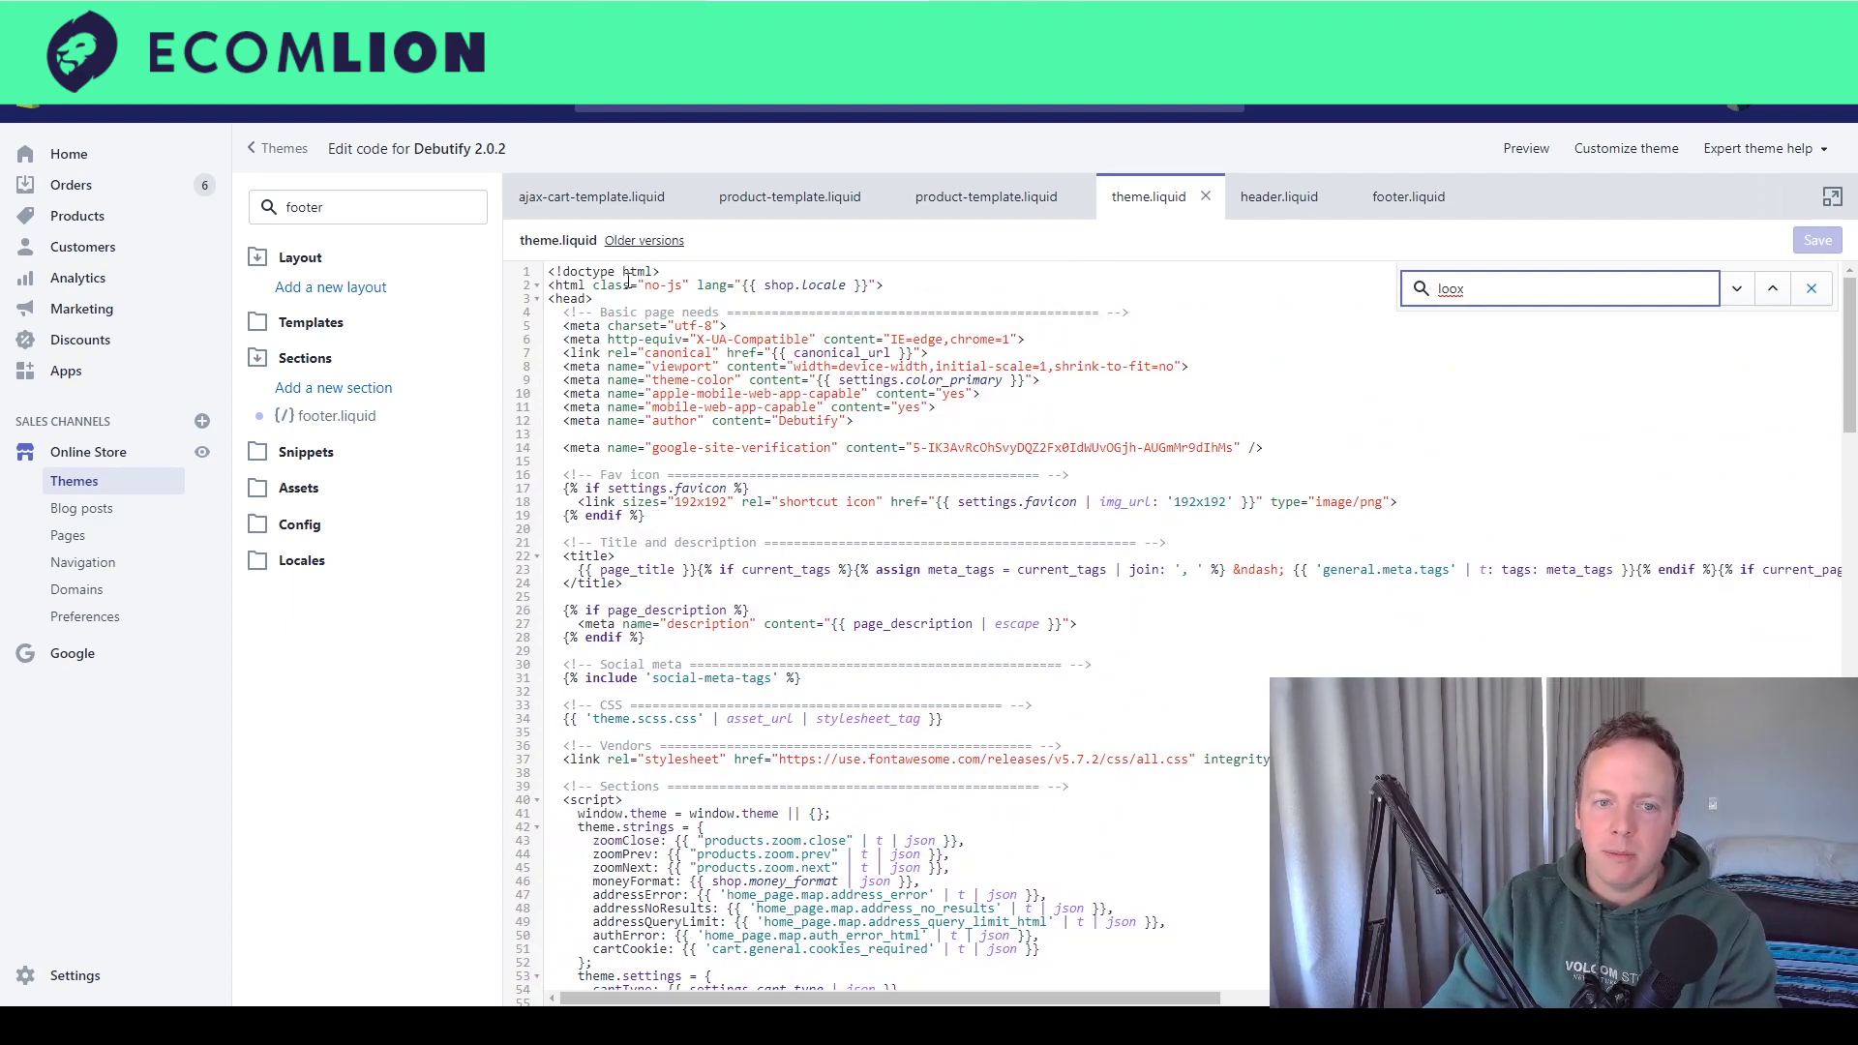
{"action": "left_click", "coordinate": [644, 242]}
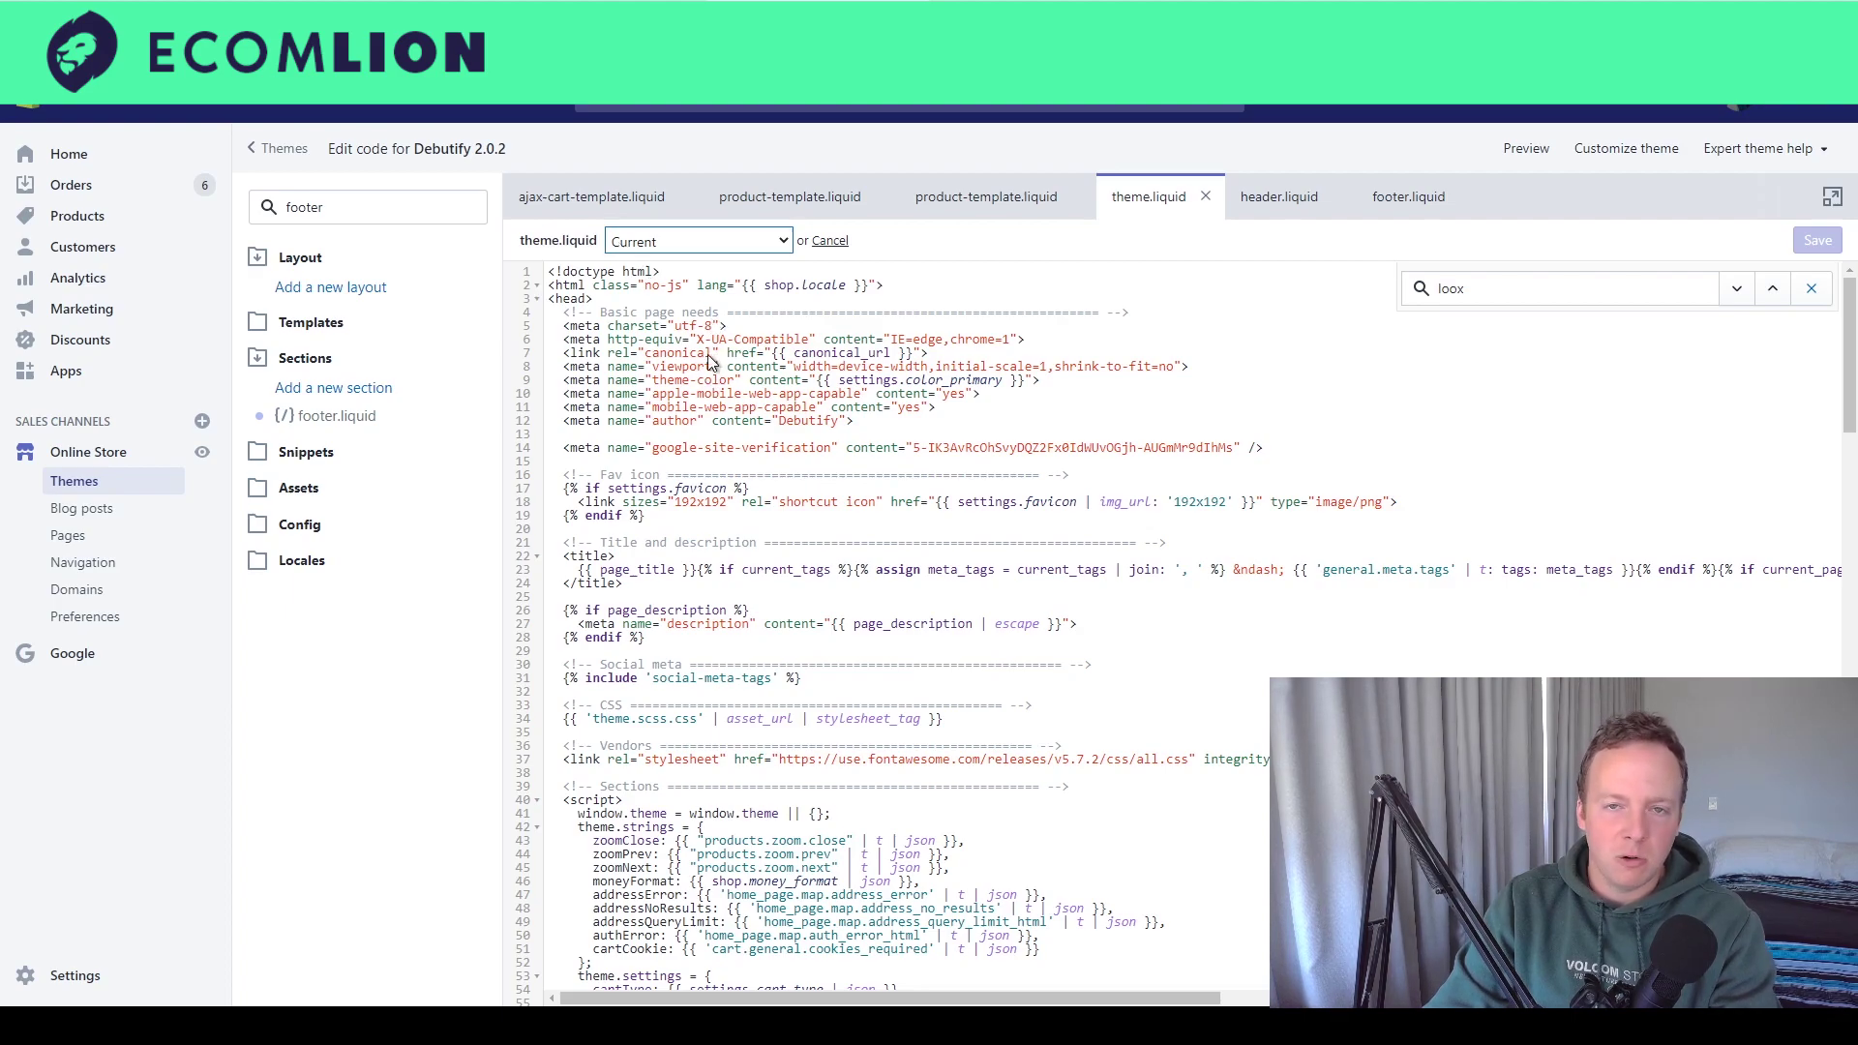
{"action": "left_click", "coordinate": [910, 254]}
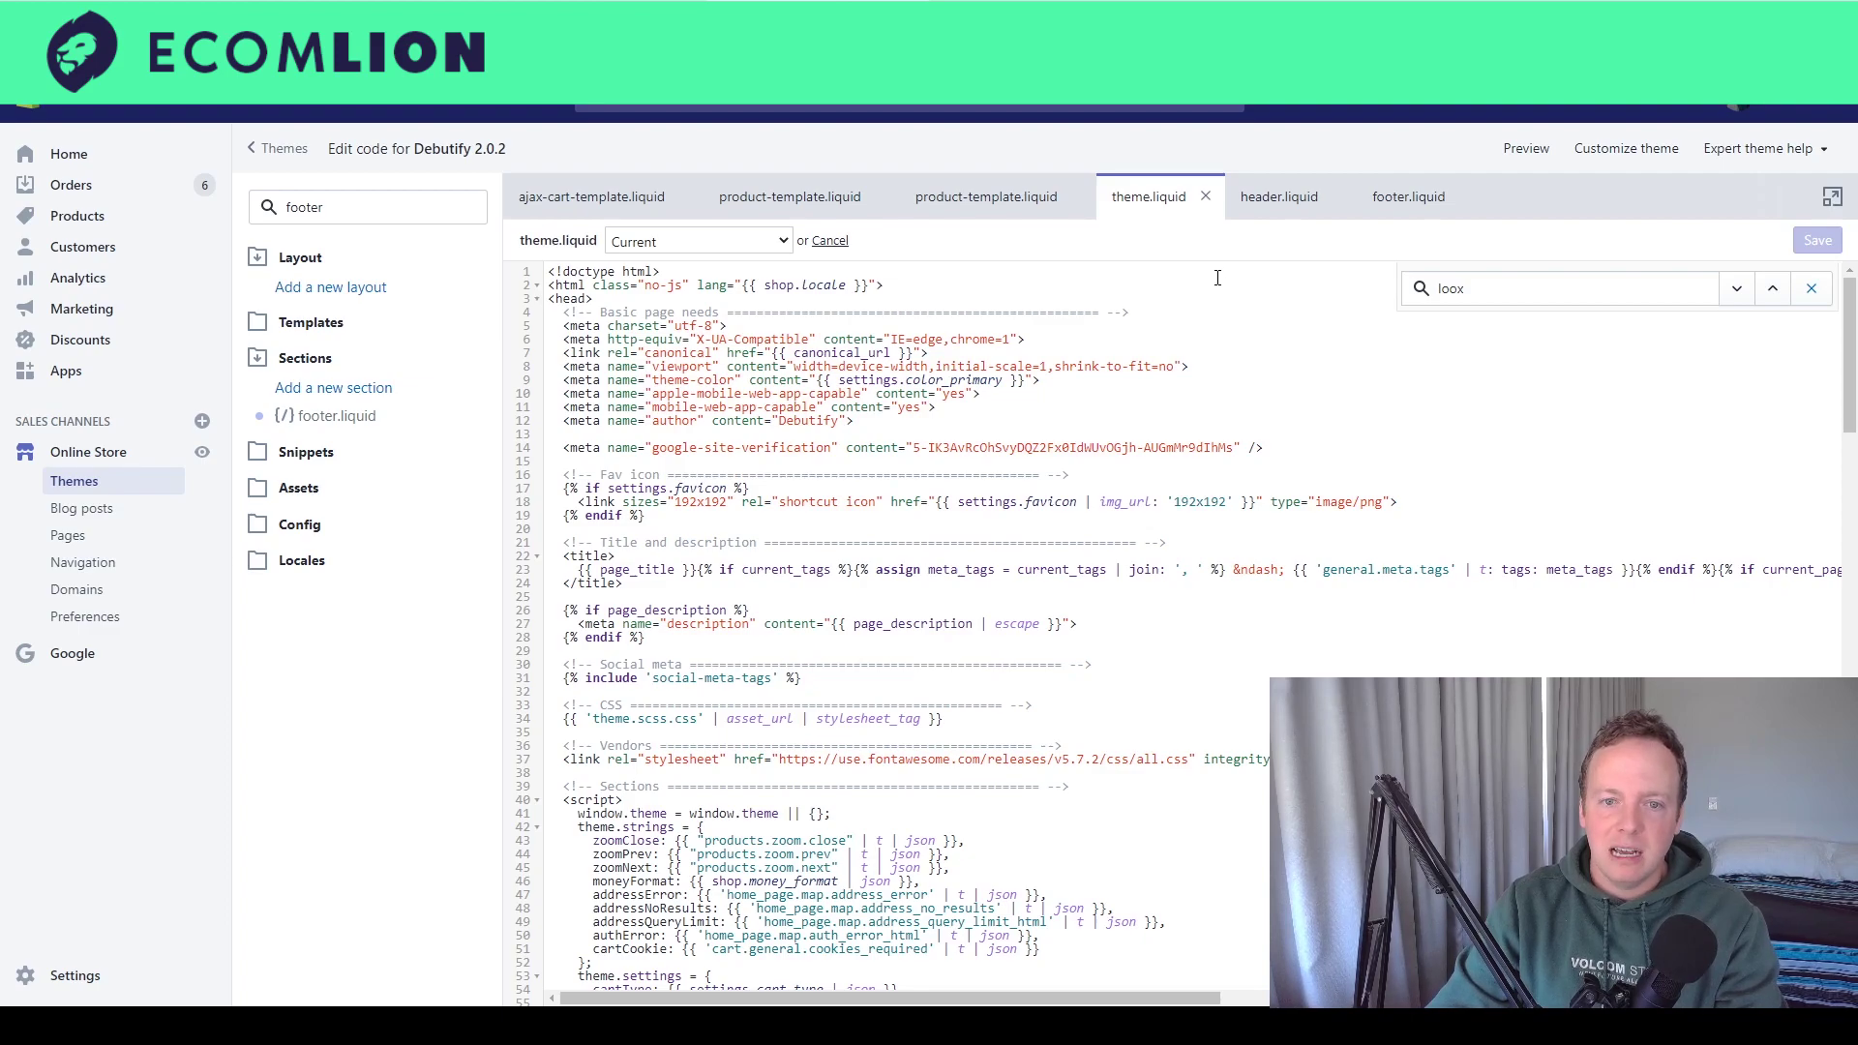
Step: Bring up header.liquid and look through its code down to the schema settings for leftover app snippets
{"action": "left_click", "coordinate": [1282, 208]}
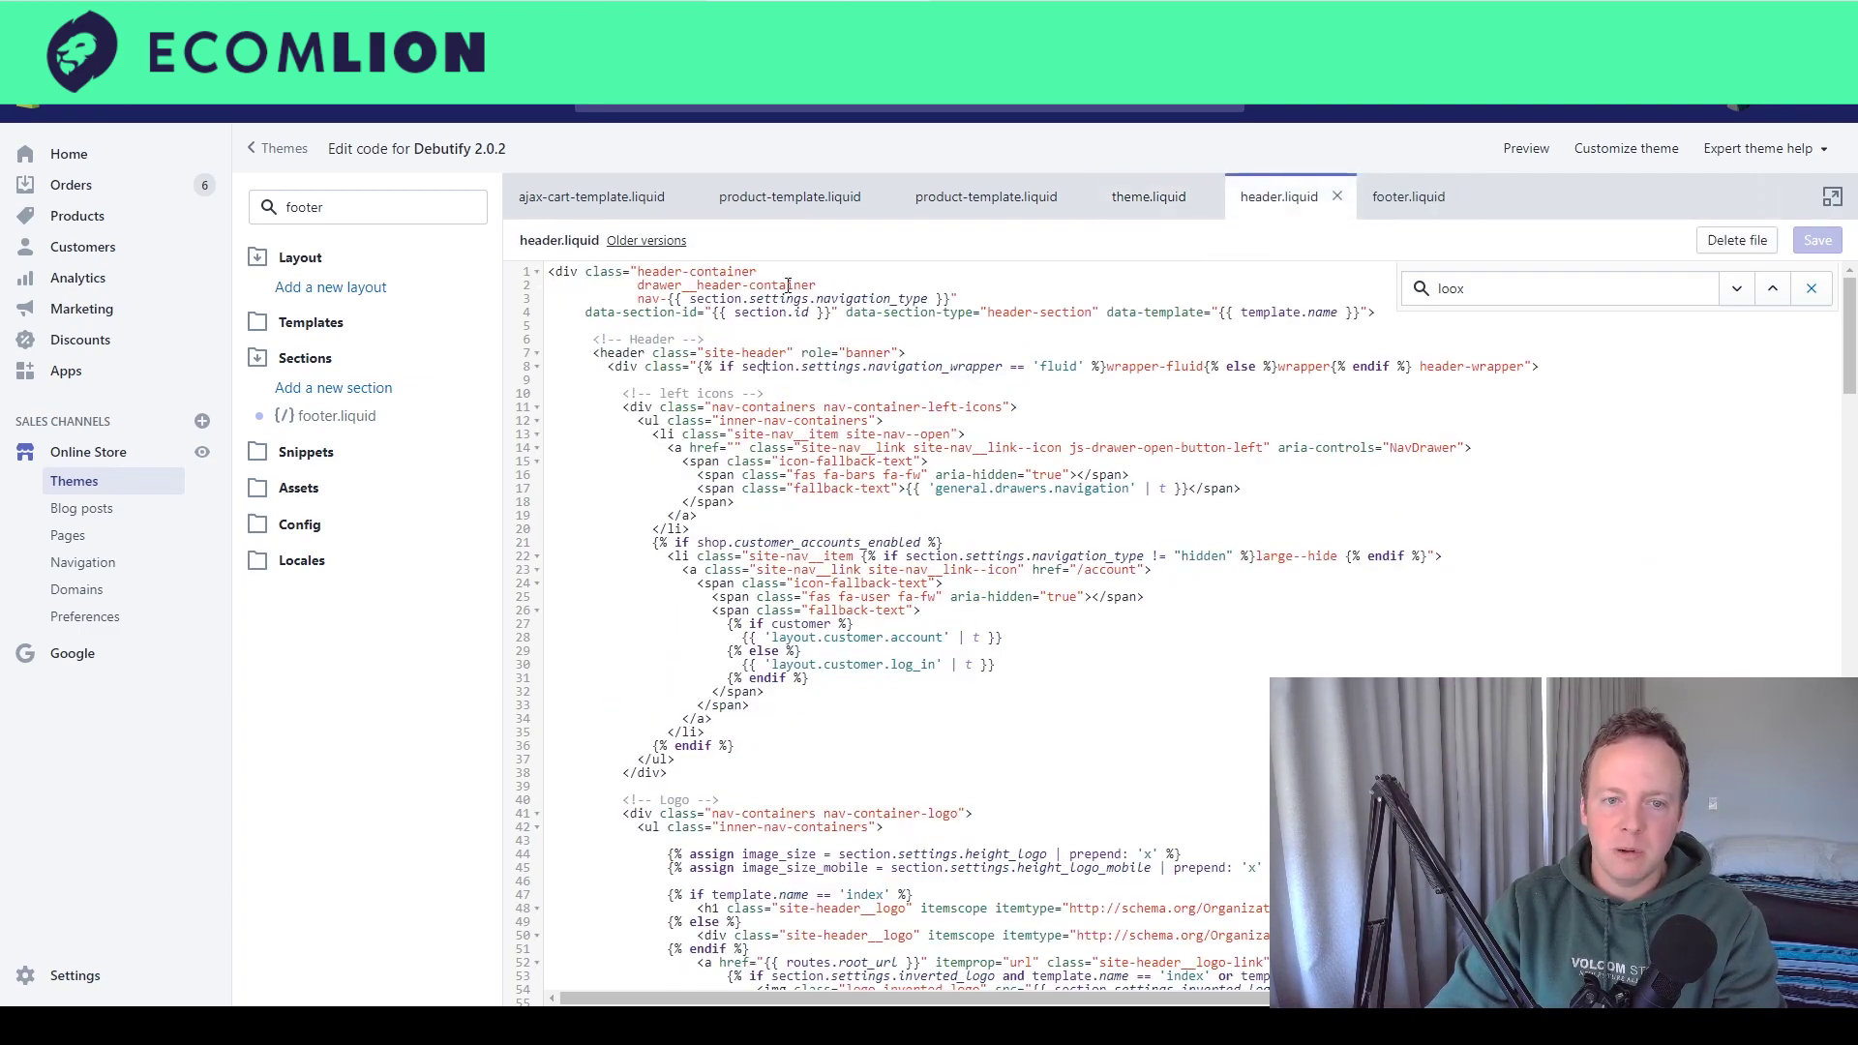
{"action": "scroll", "coordinate": [785, 288], "scroll_direction": "down", "scroll_amount": 5}
{"action": "scroll", "coordinate": [785, 287], "scroll_direction": "down", "scroll_amount": 10}
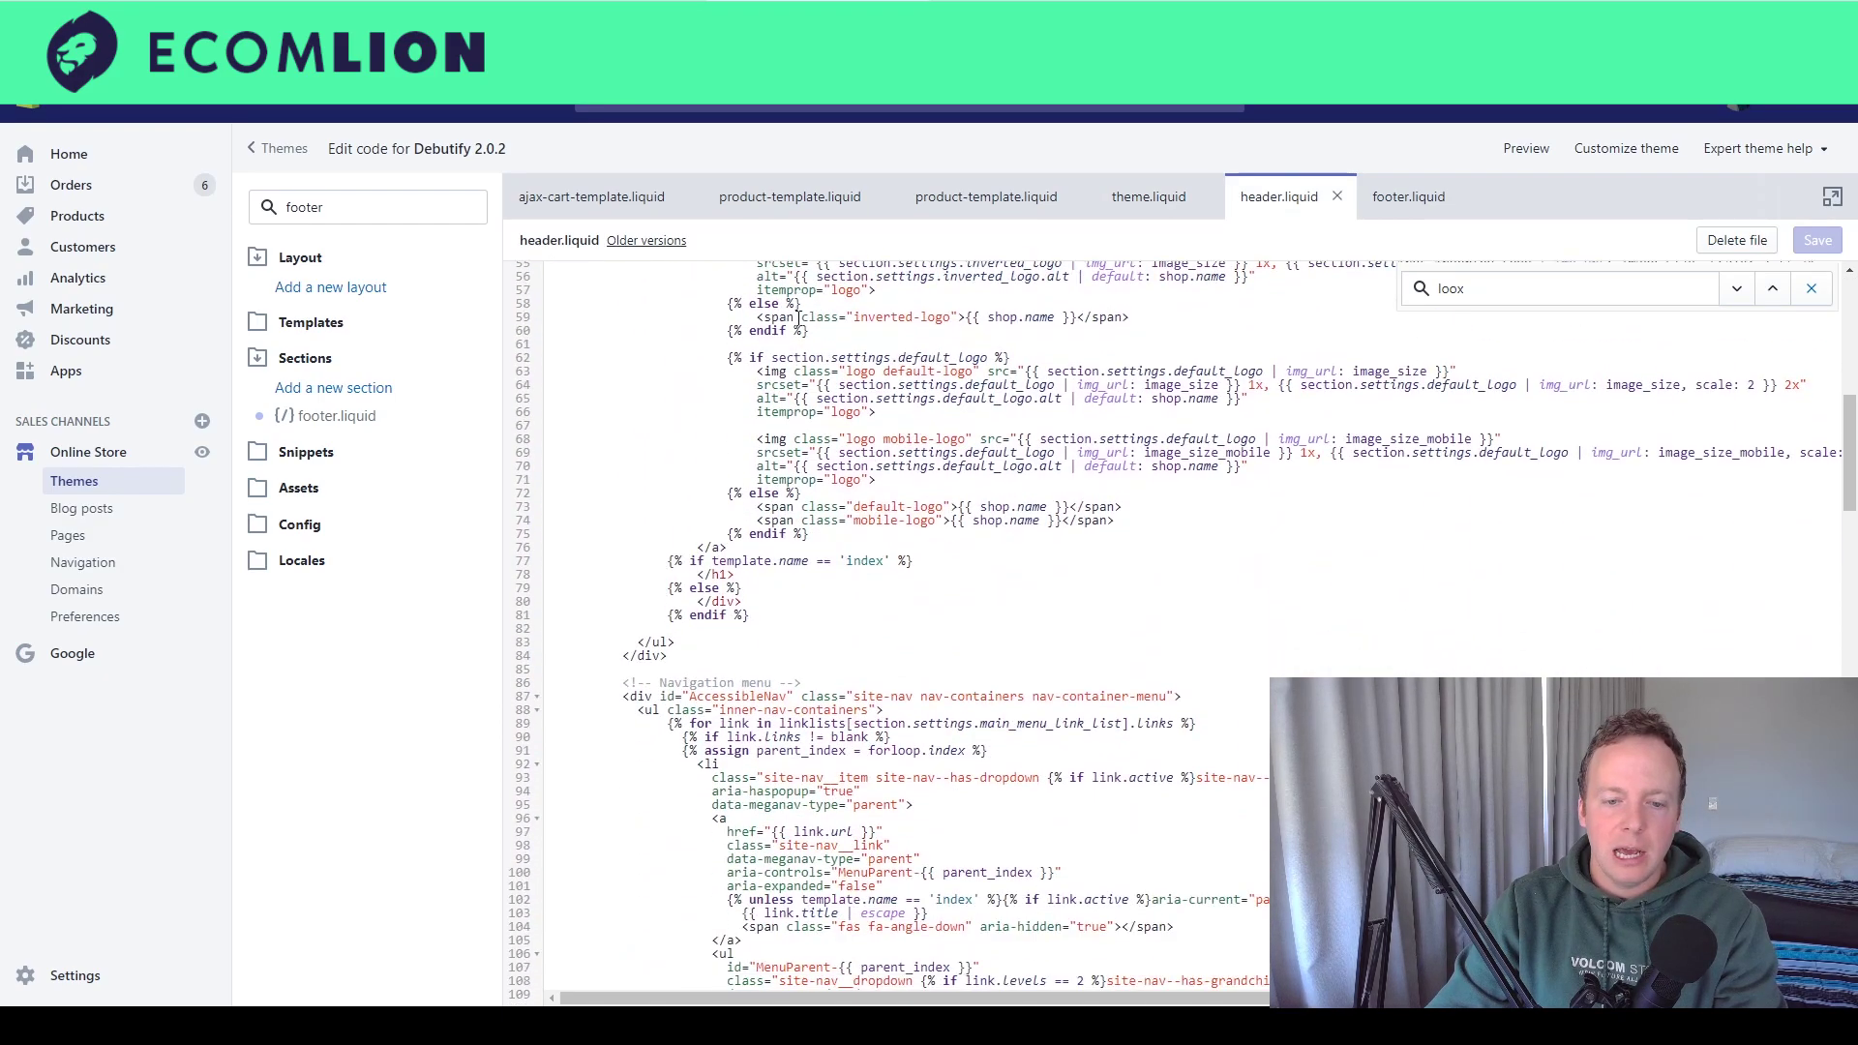
{"action": "scroll", "coordinate": [798, 317], "scroll_direction": "down", "scroll_amount": 8}
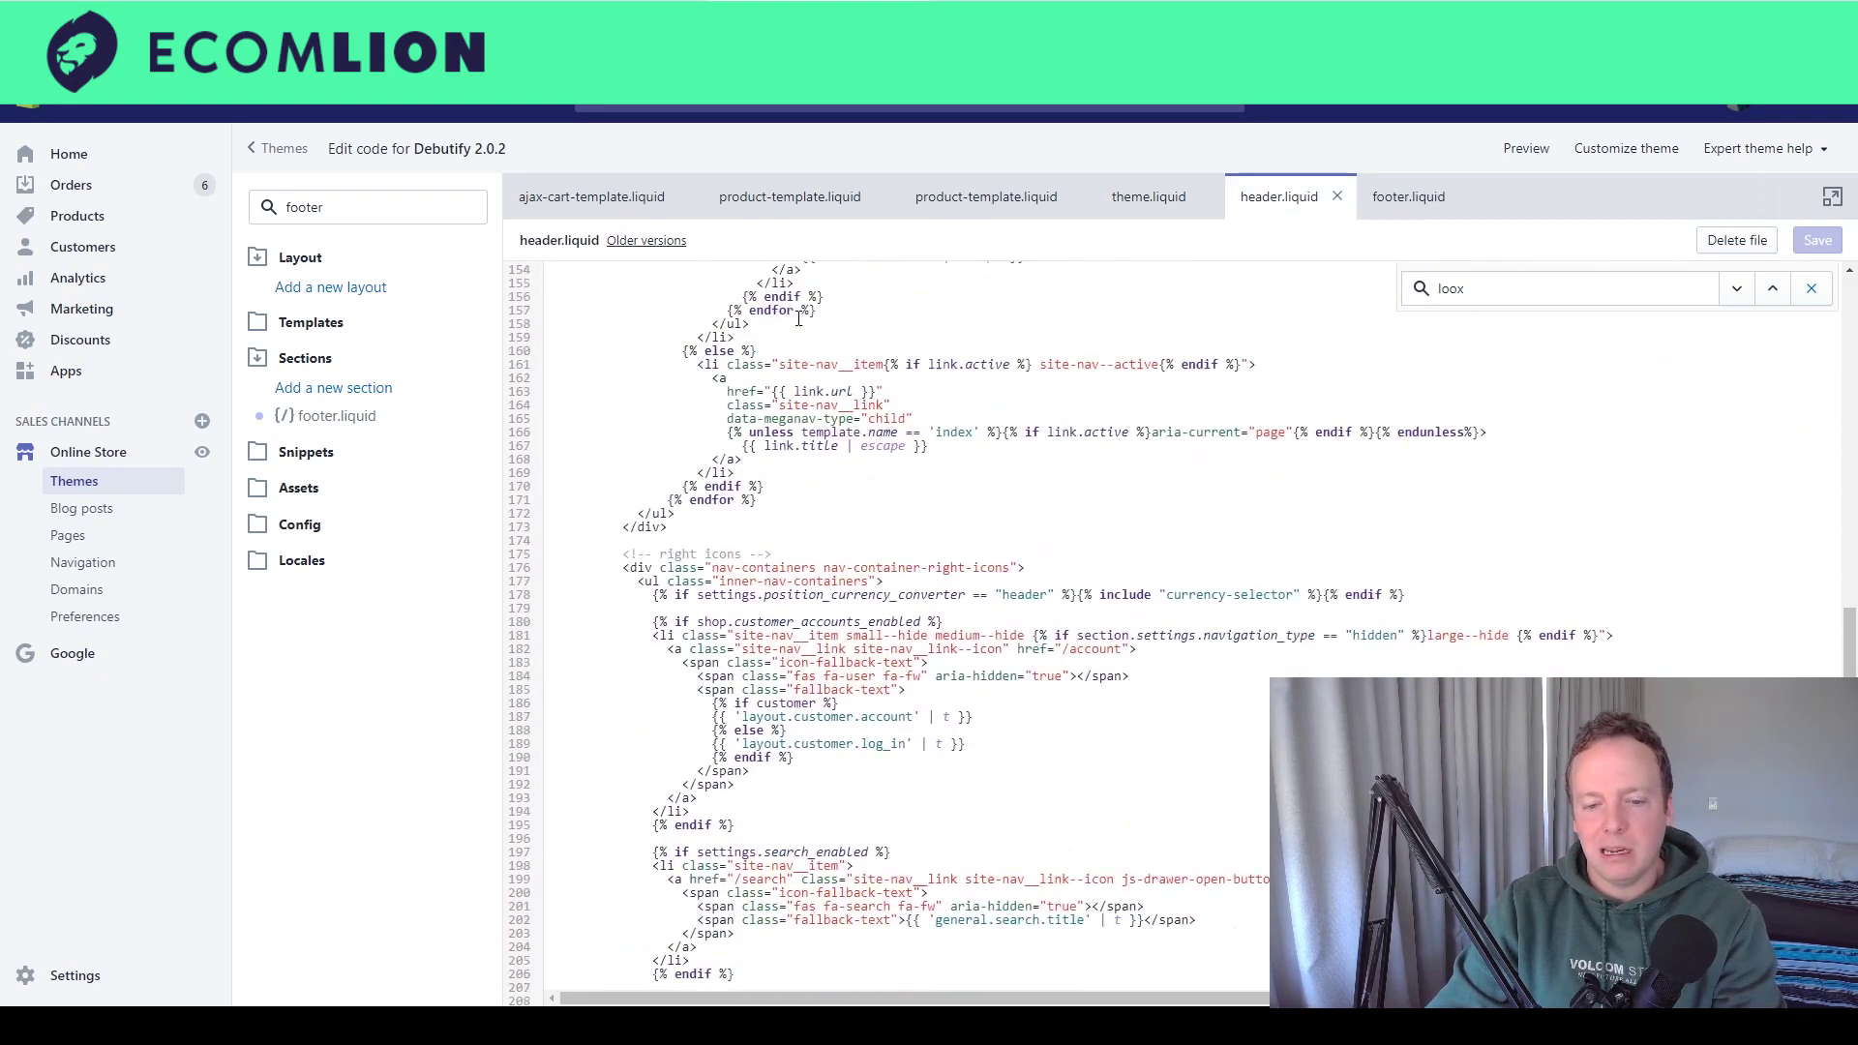
{"action": "scroll", "coordinate": [793, 344], "scroll_direction": "down", "scroll_amount": 10}
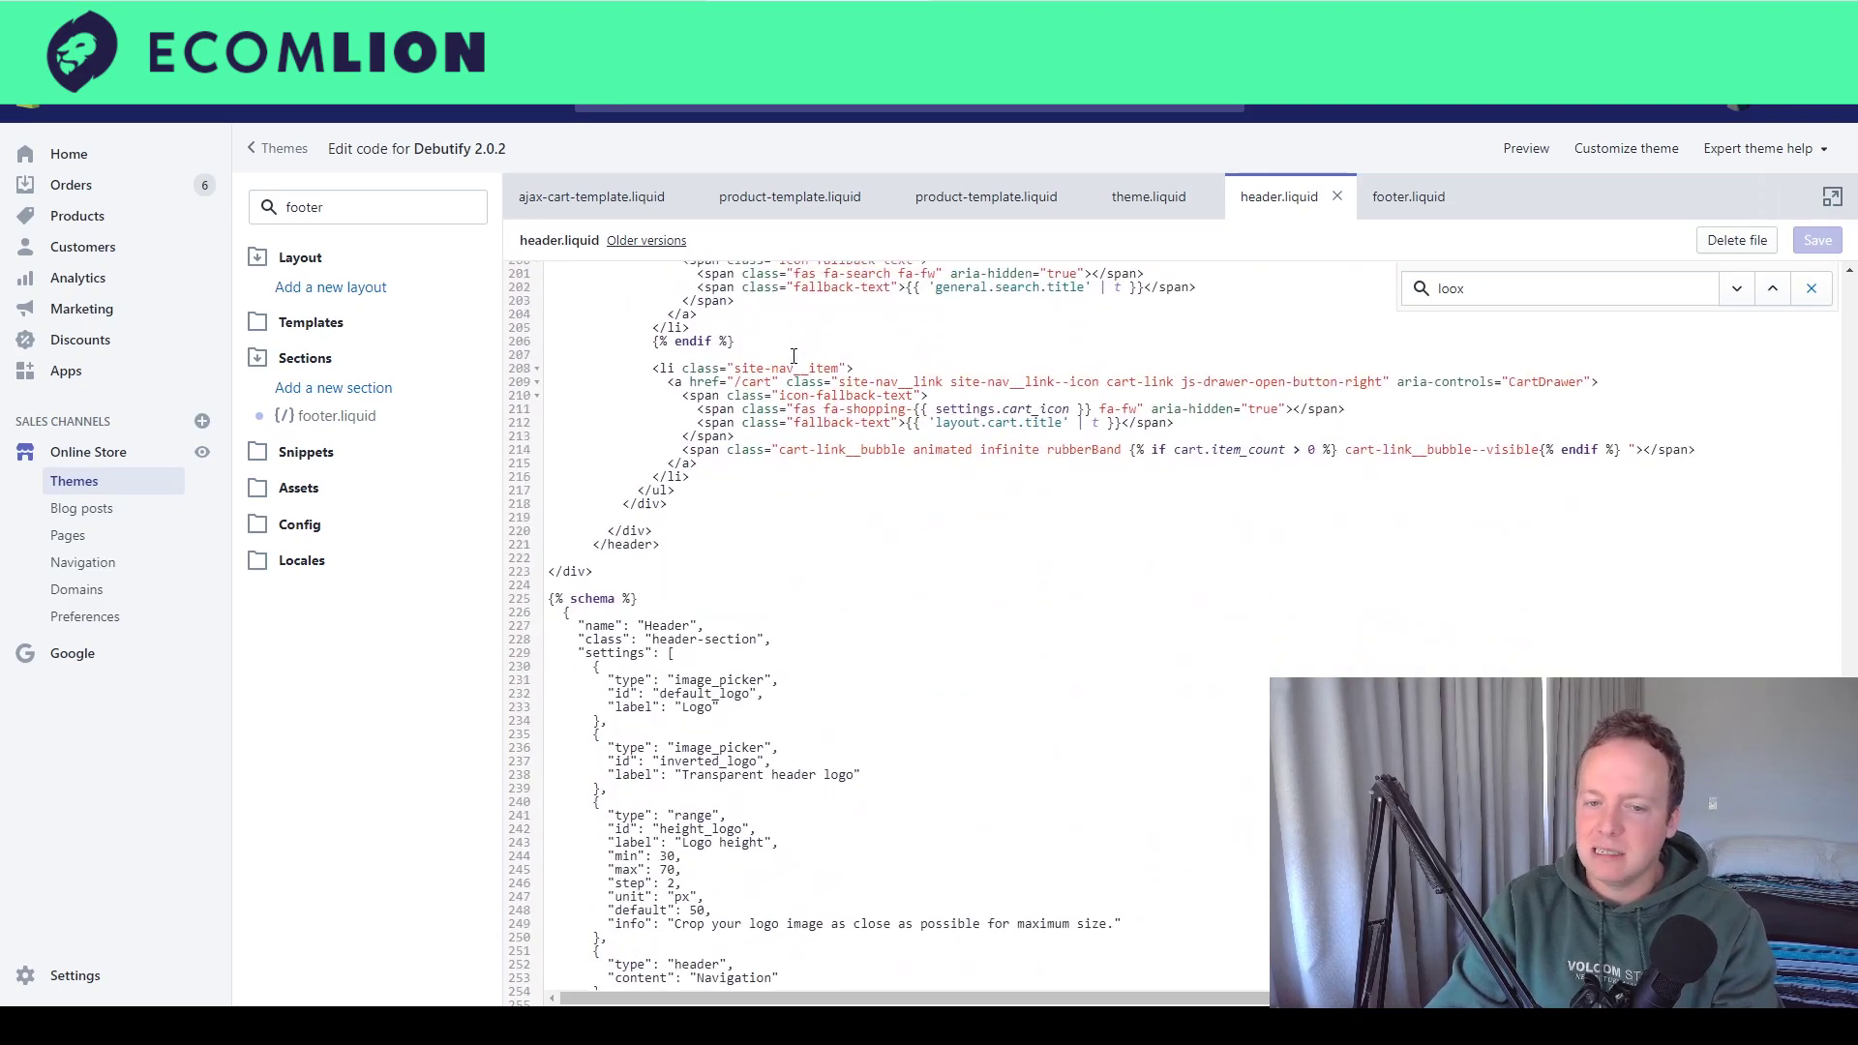
{"action": "scroll", "coordinate": [793, 356], "scroll_direction": "down", "scroll_amount": 15}
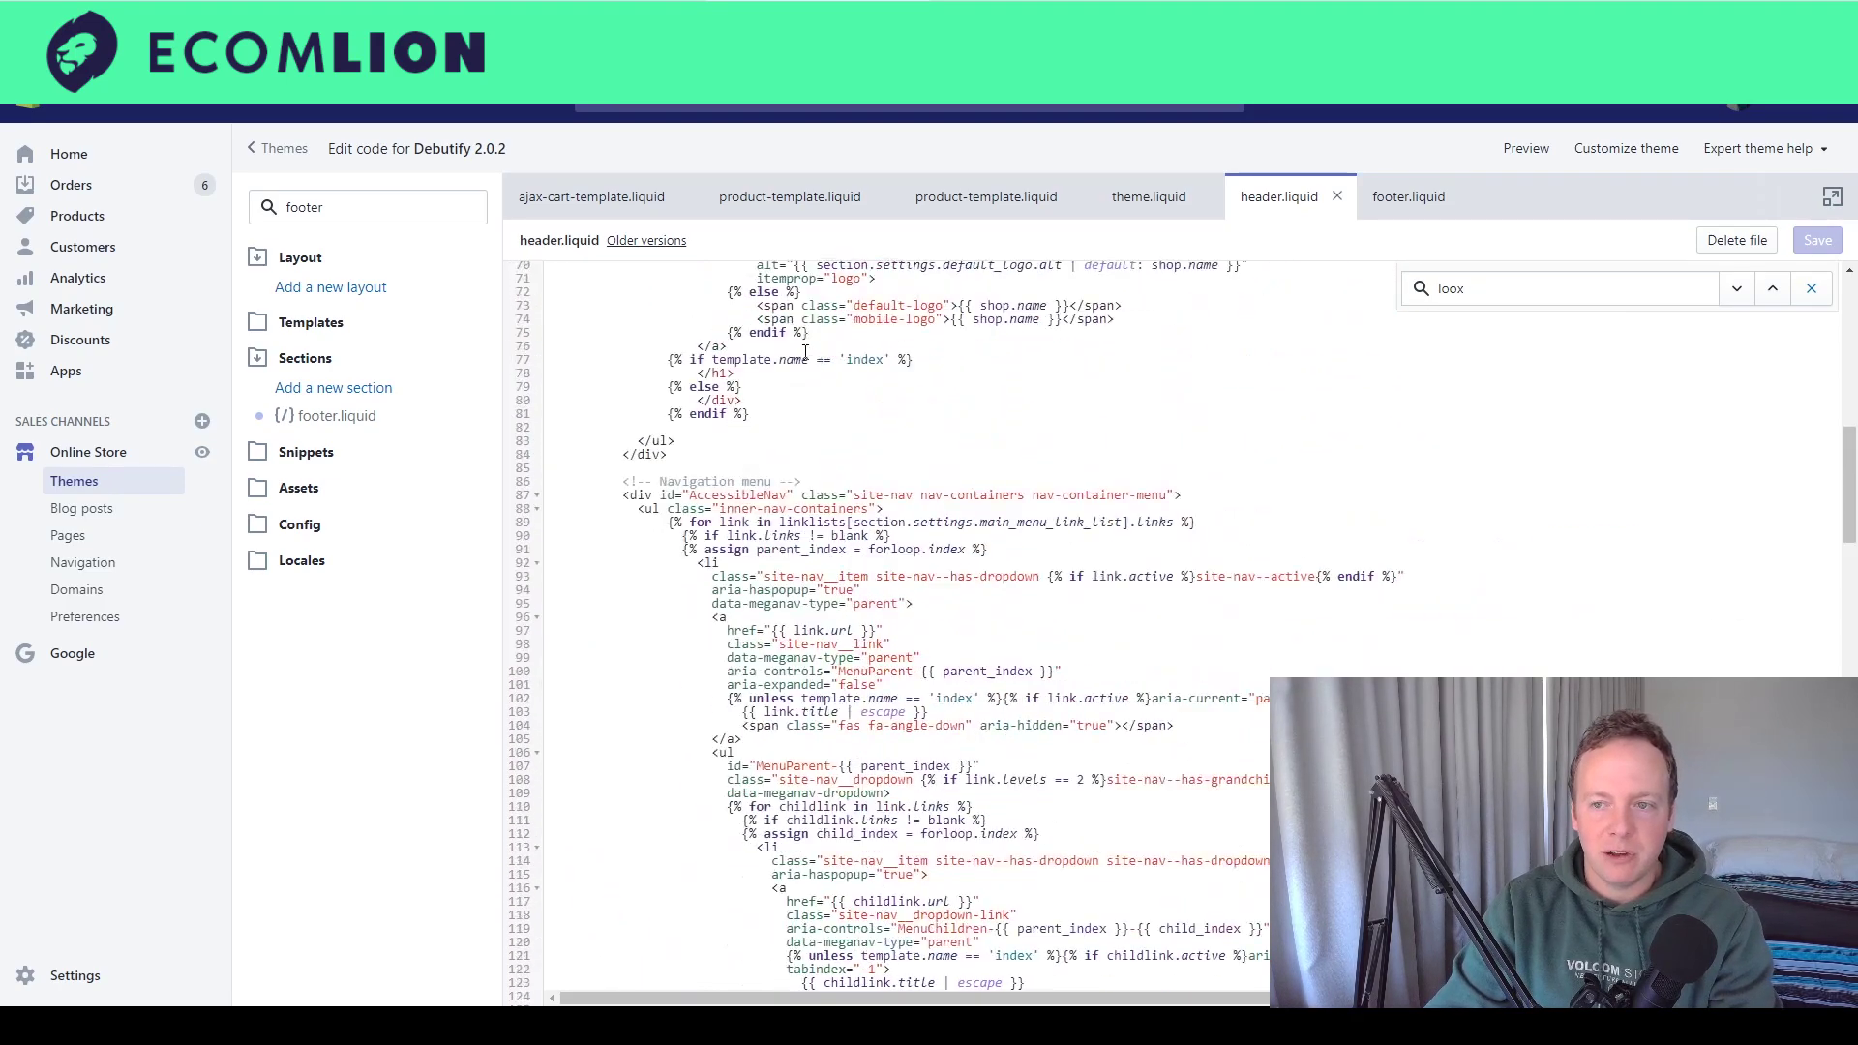
Step: Bring up footer.liquid and look through its markup and schema for leftover app snippets
{"action": "left_click", "coordinate": [1390, 211]}
{"action": "scroll", "coordinate": [996, 377], "scroll_direction": "up", "scroll_amount": 20}
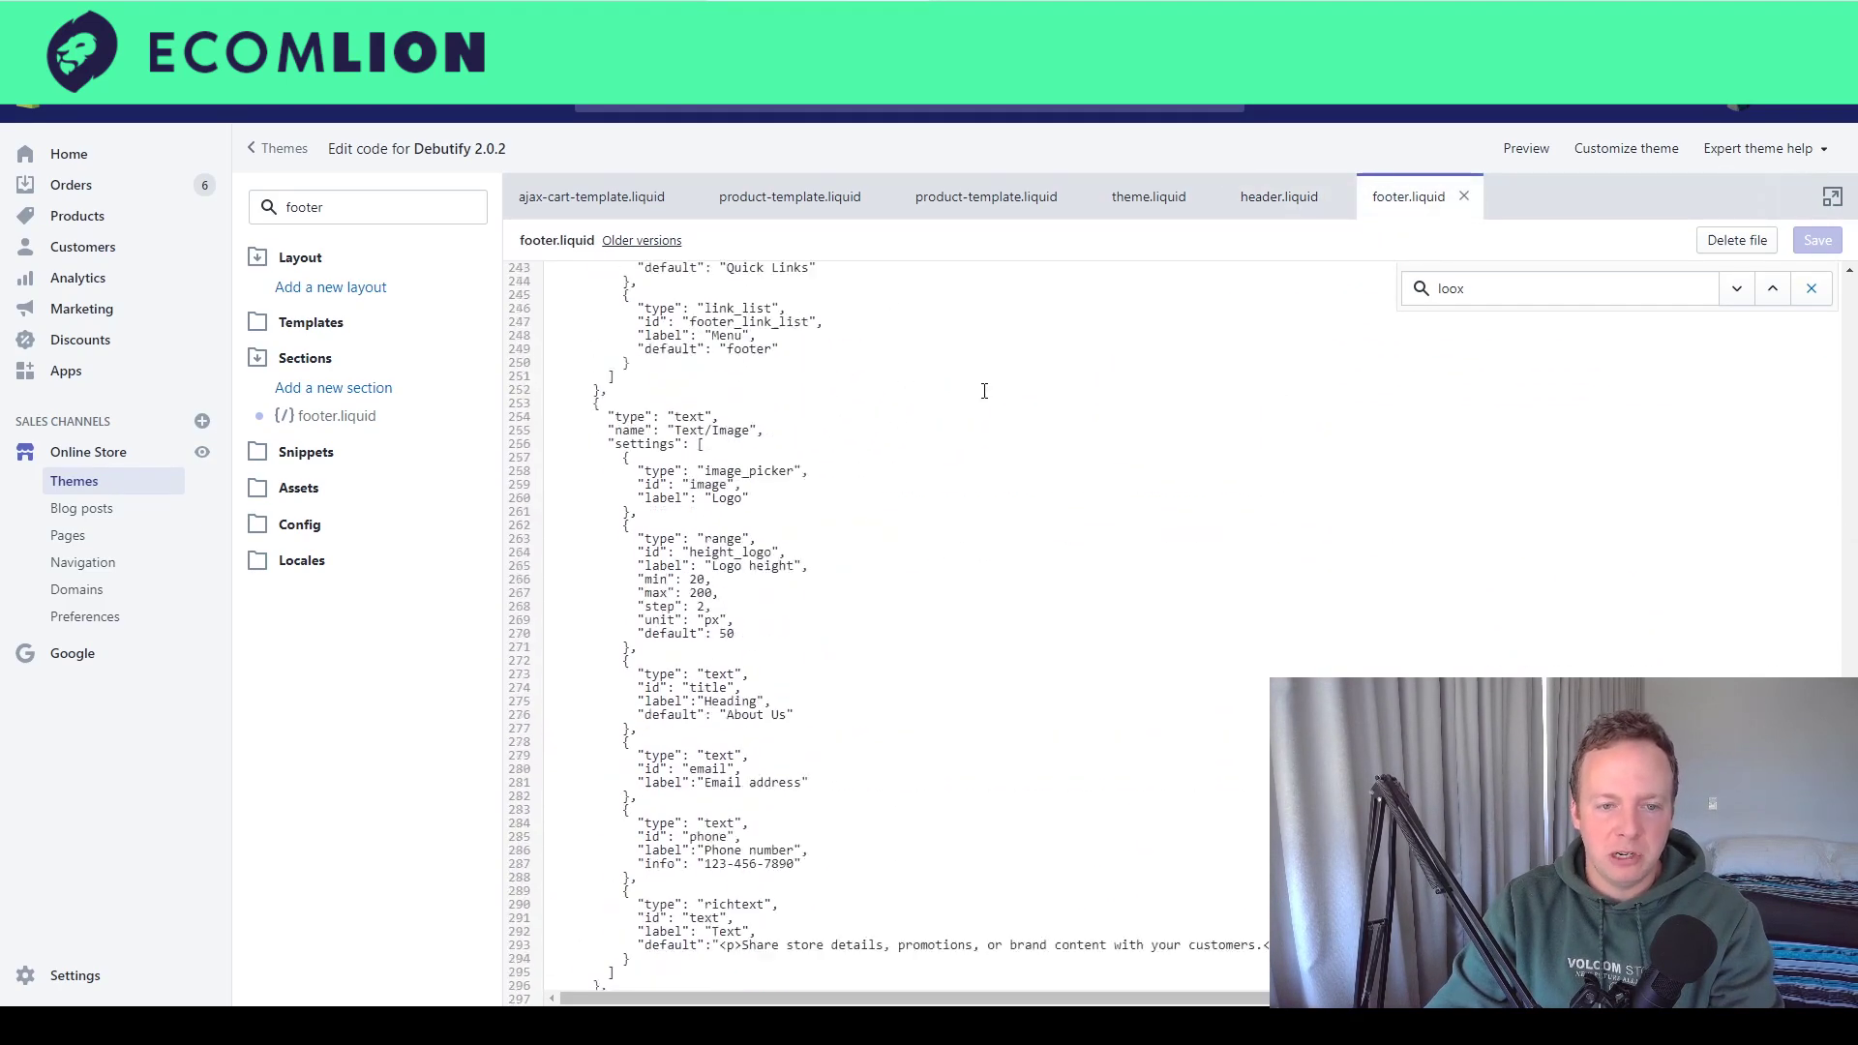
{"action": "scroll", "coordinate": [980, 393], "scroll_direction": "down", "scroll_amount": 5}
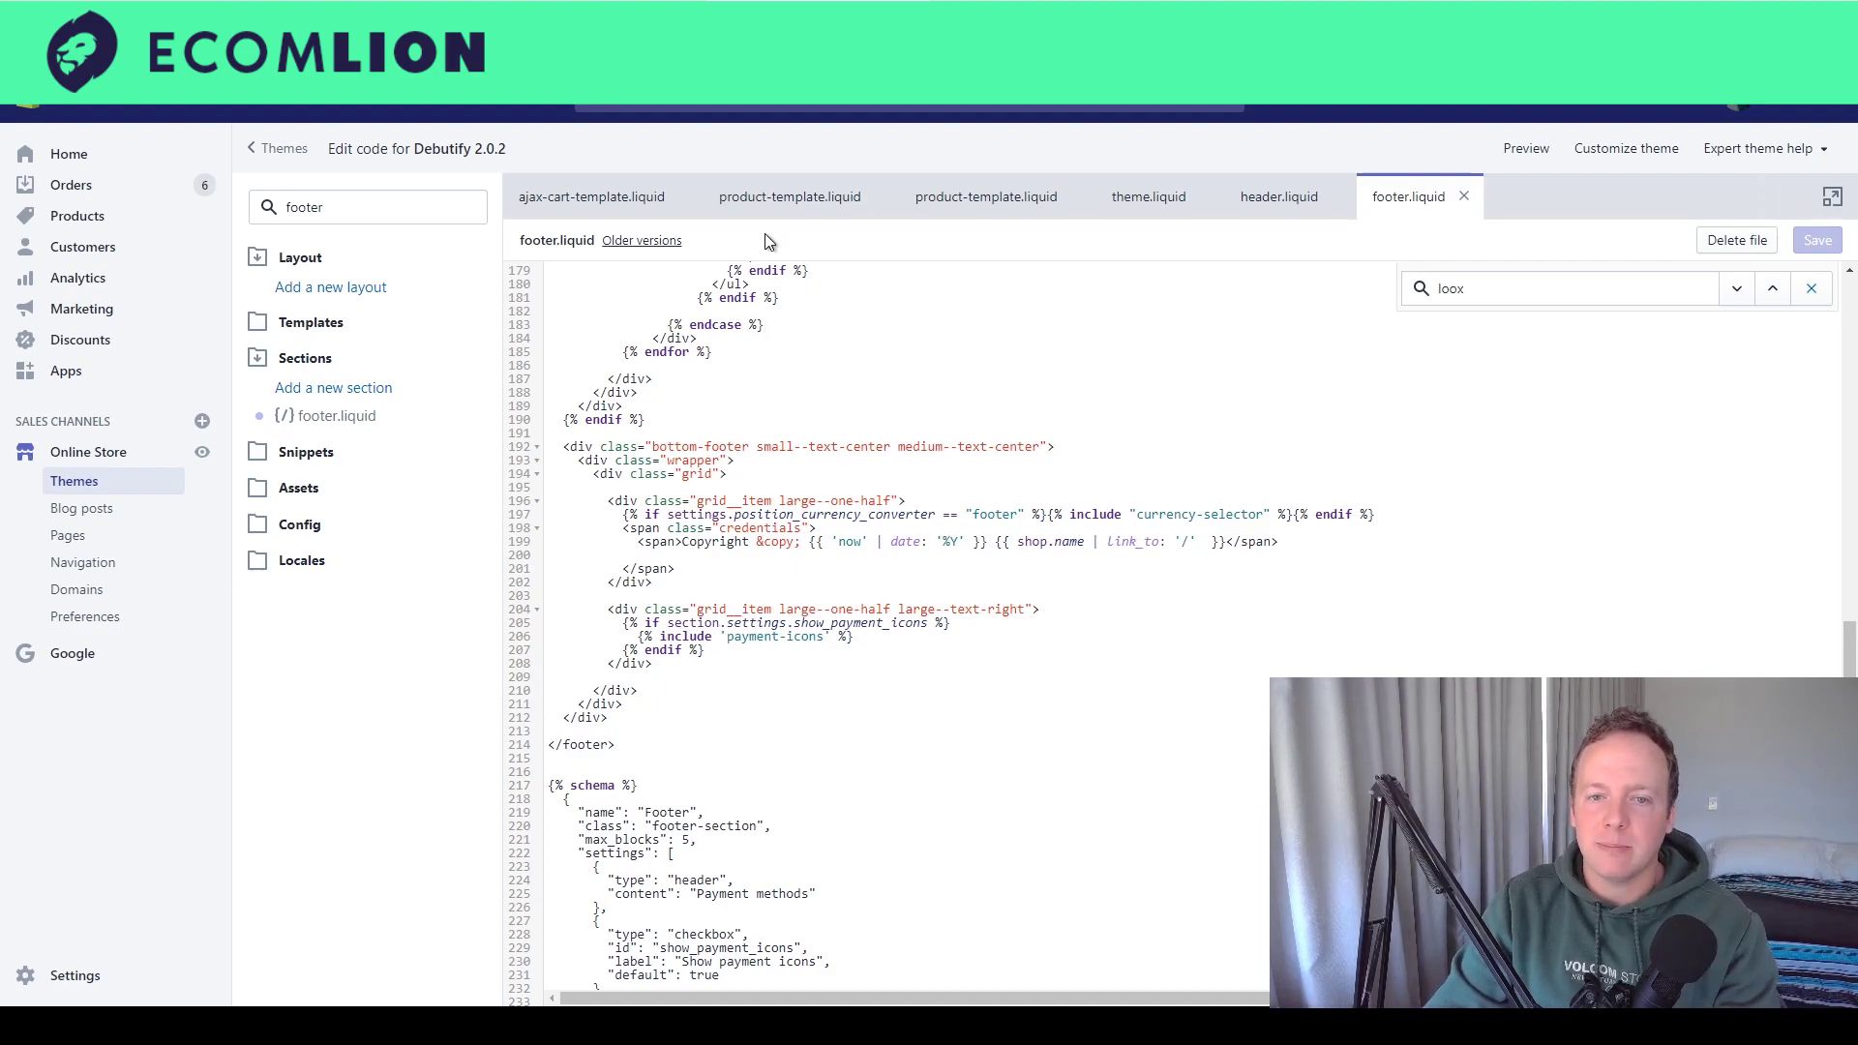
Step: Check both open product-template.liquid files, filter the theme files by "product" and open the product.liquid template
{"action": "left_click", "coordinate": [787, 202]}
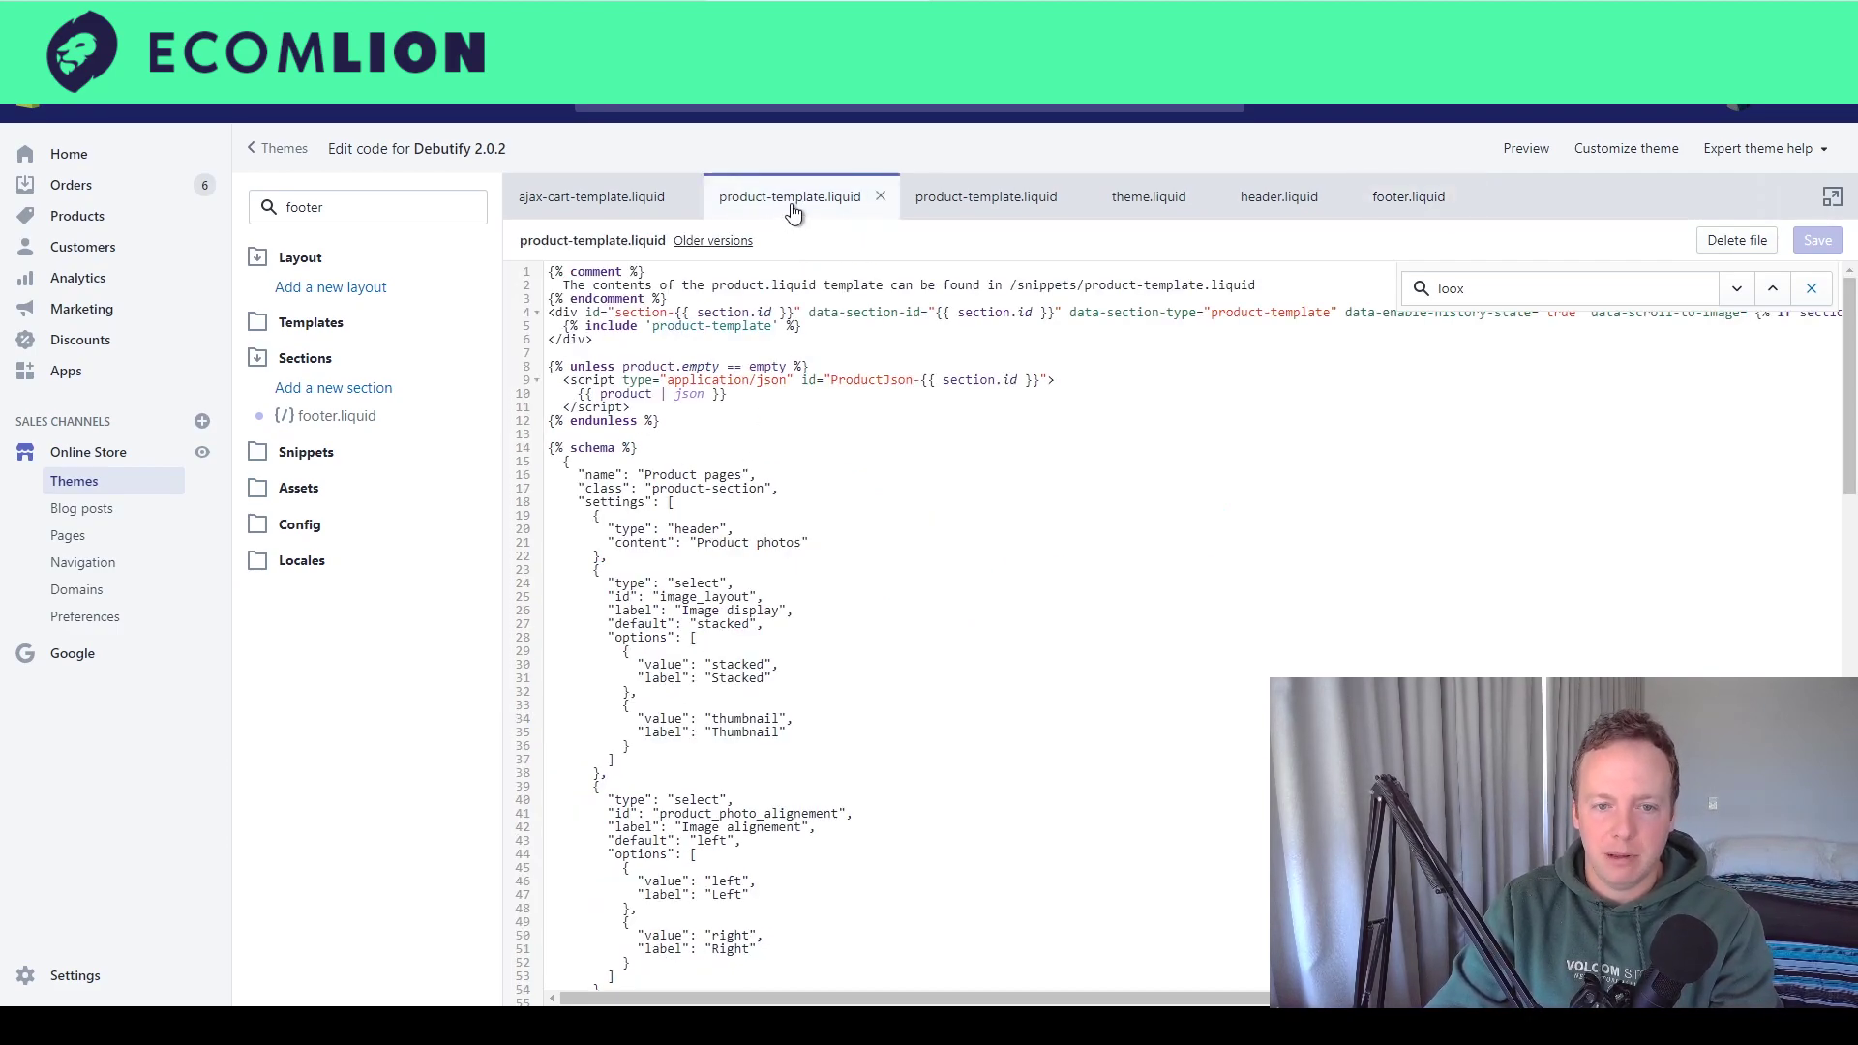
{"action": "left_click", "coordinate": [934, 199]}
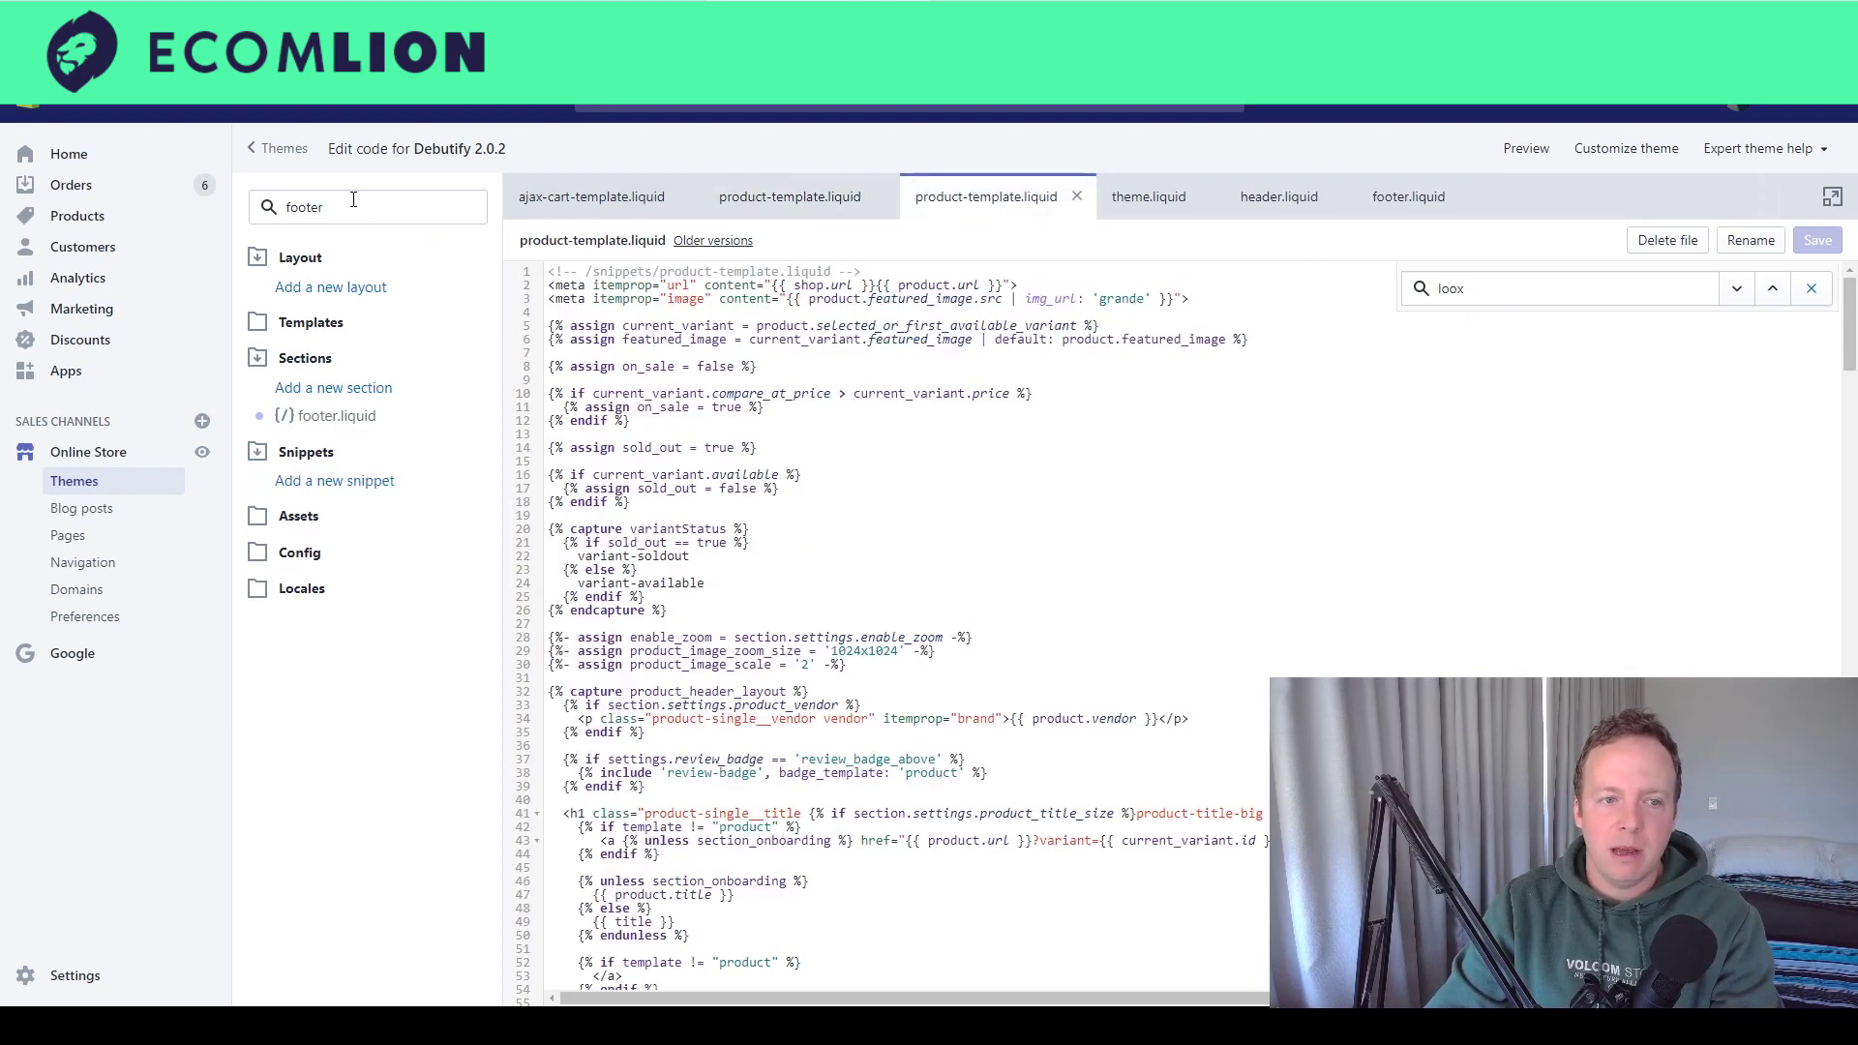
{"action": "left_click_drag", "start_coordinate": [353, 199], "coordinate": [250, 192]}
{"action": "type", "text": "product"}
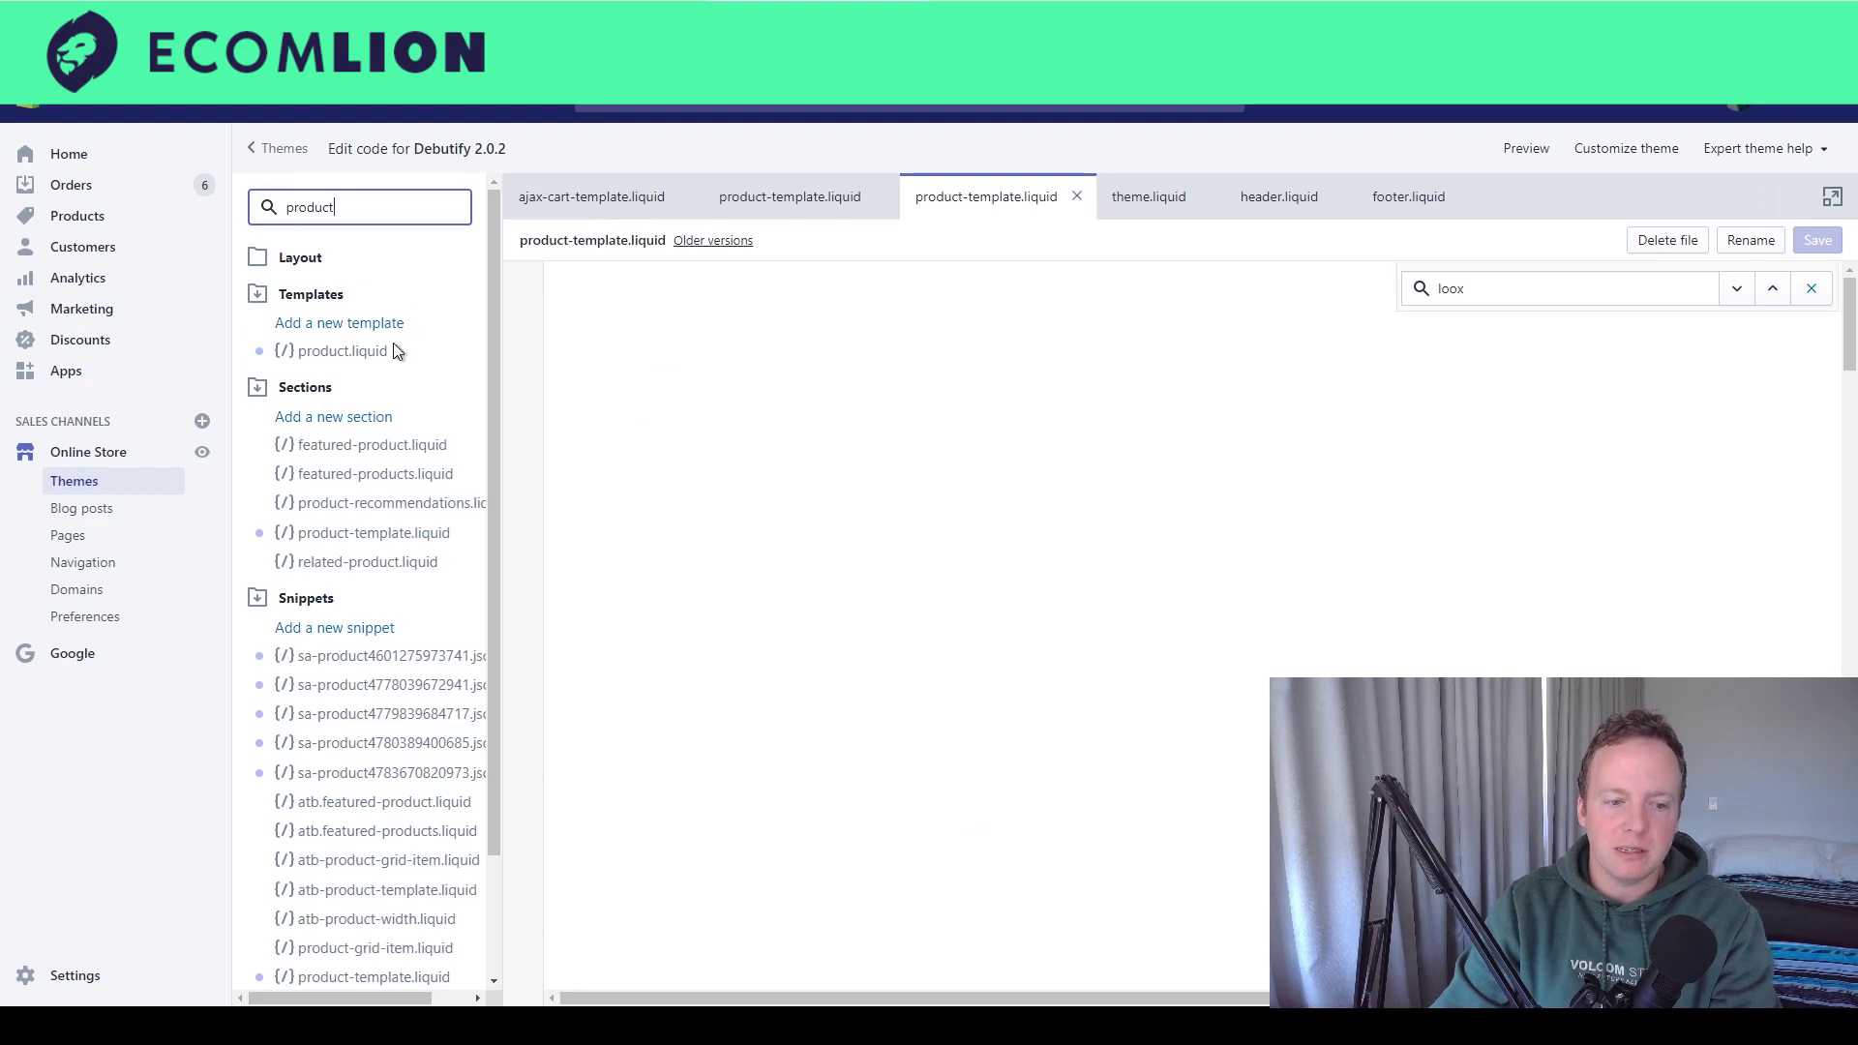
{"action": "left_click", "coordinate": [320, 354]}
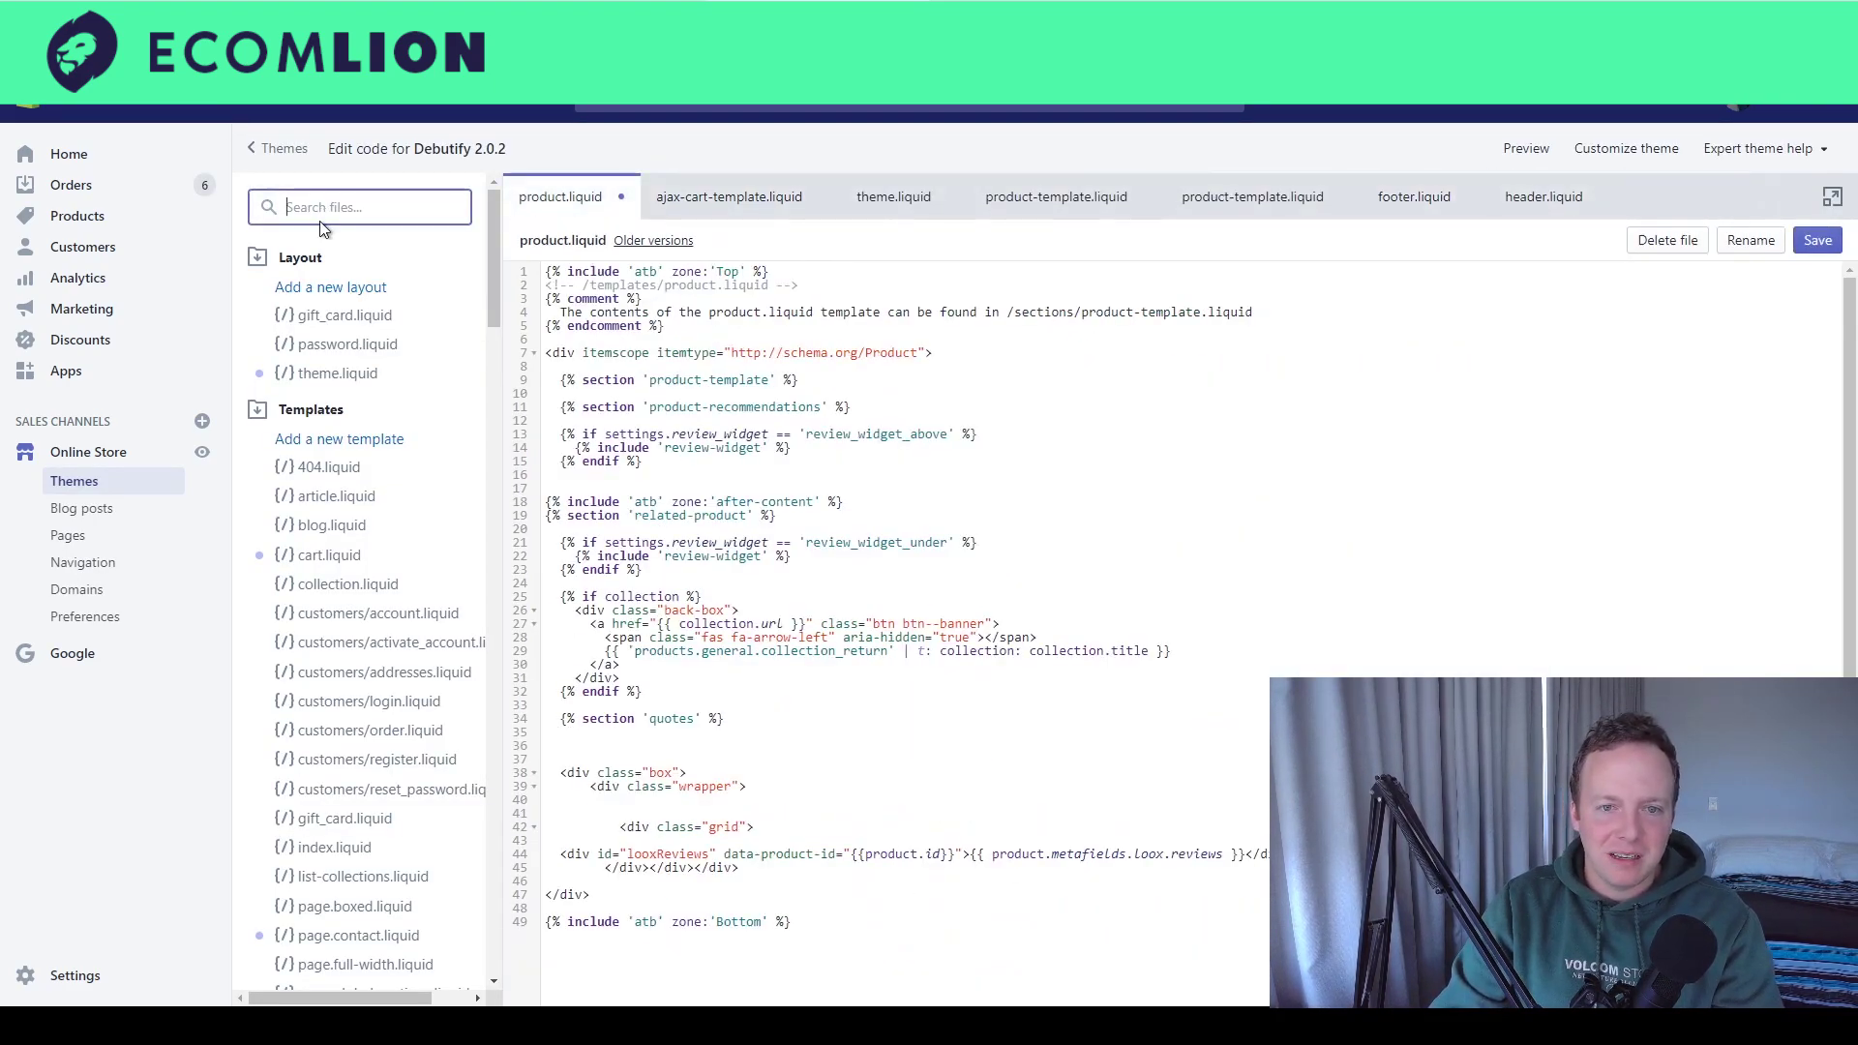
Step: Examine product.liquid for app code and highlight the looxReviews div line near the end of the template
{"action": "left_click", "coordinate": [559, 201]}
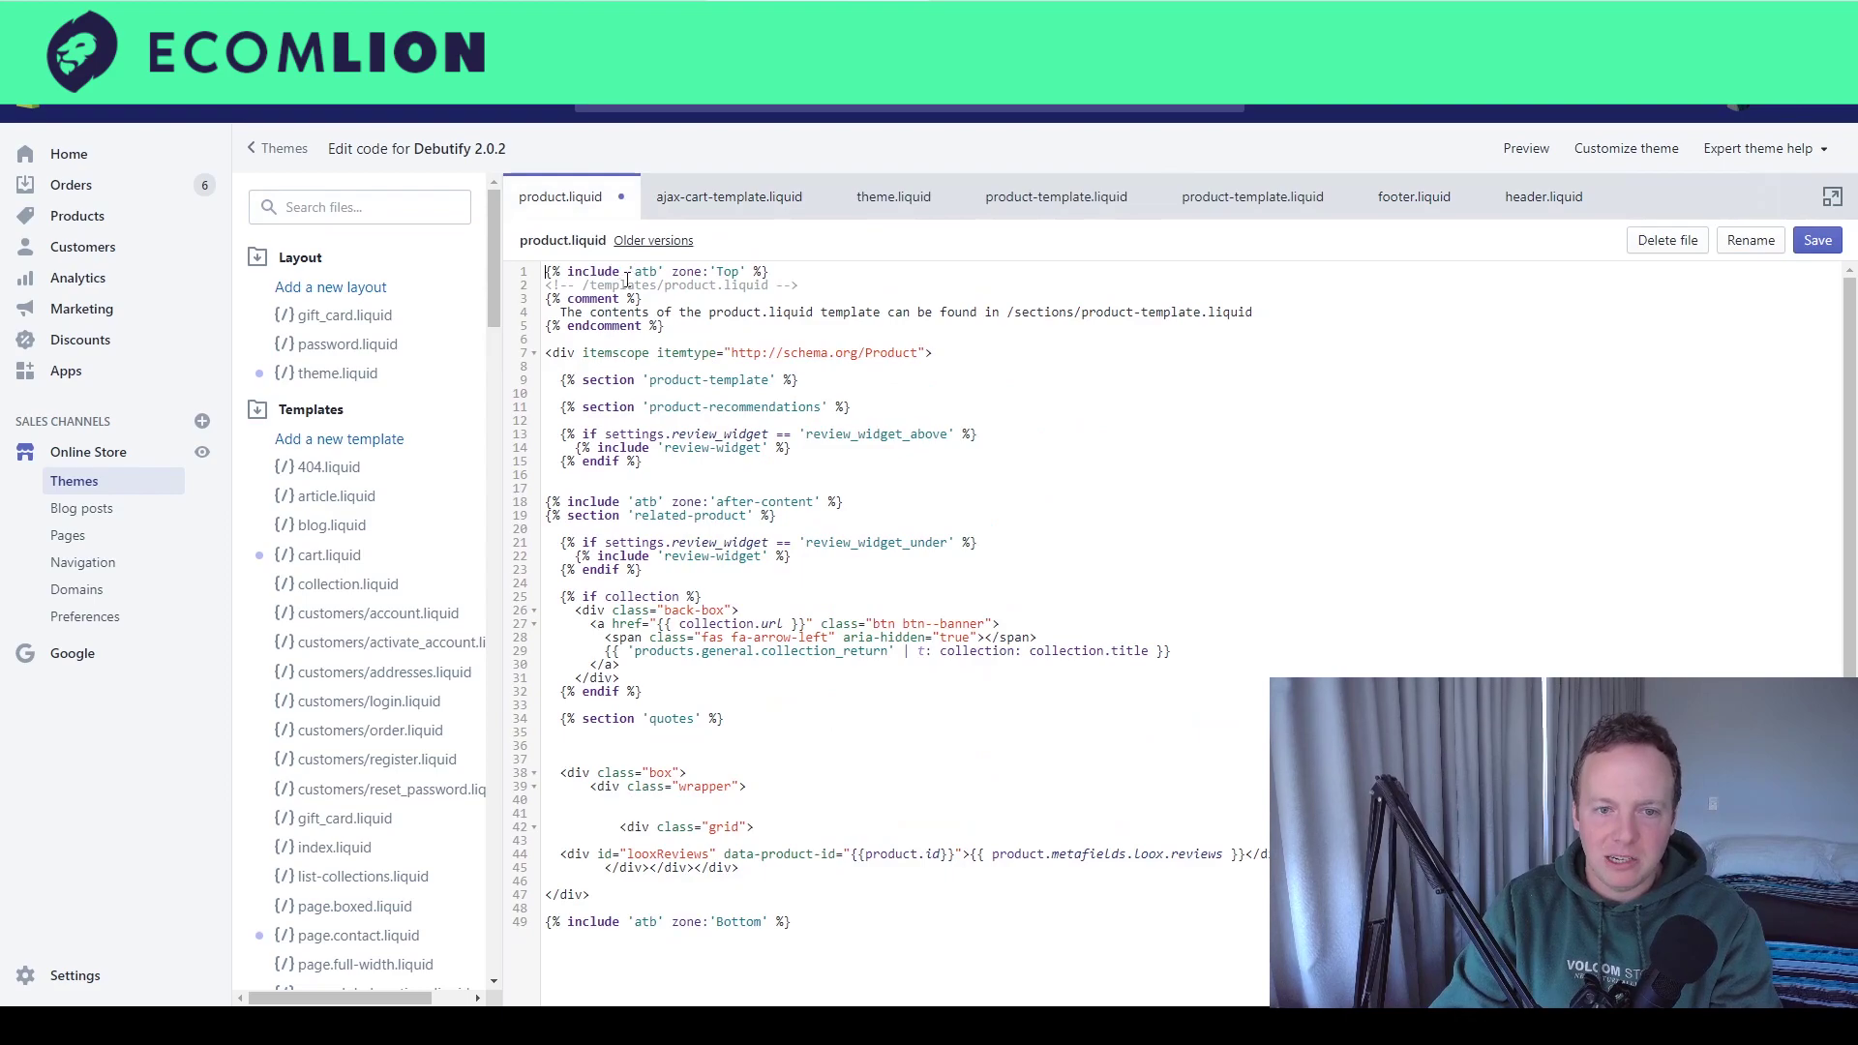
{"action": "scroll", "coordinate": [685, 638], "scroll_direction": "down", "scroll_amount": 1}
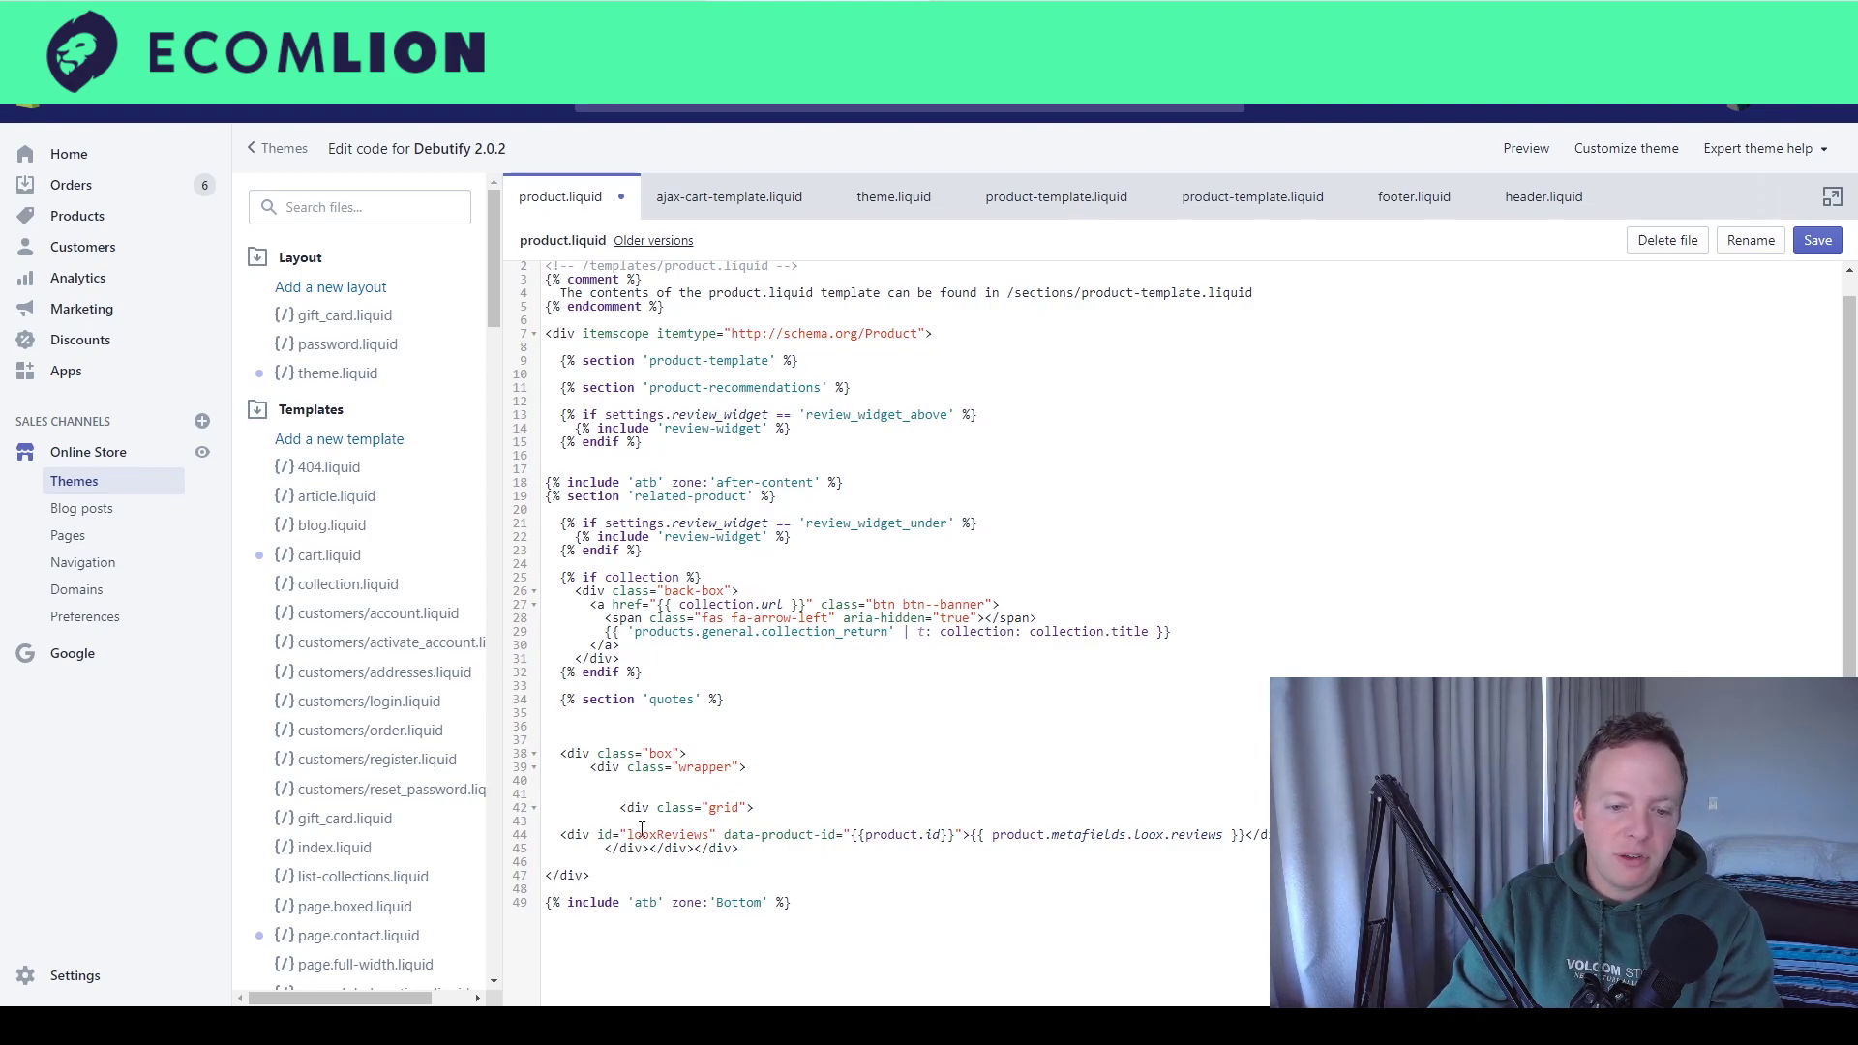
{"action": "triple_click", "coordinate": [589, 834]}
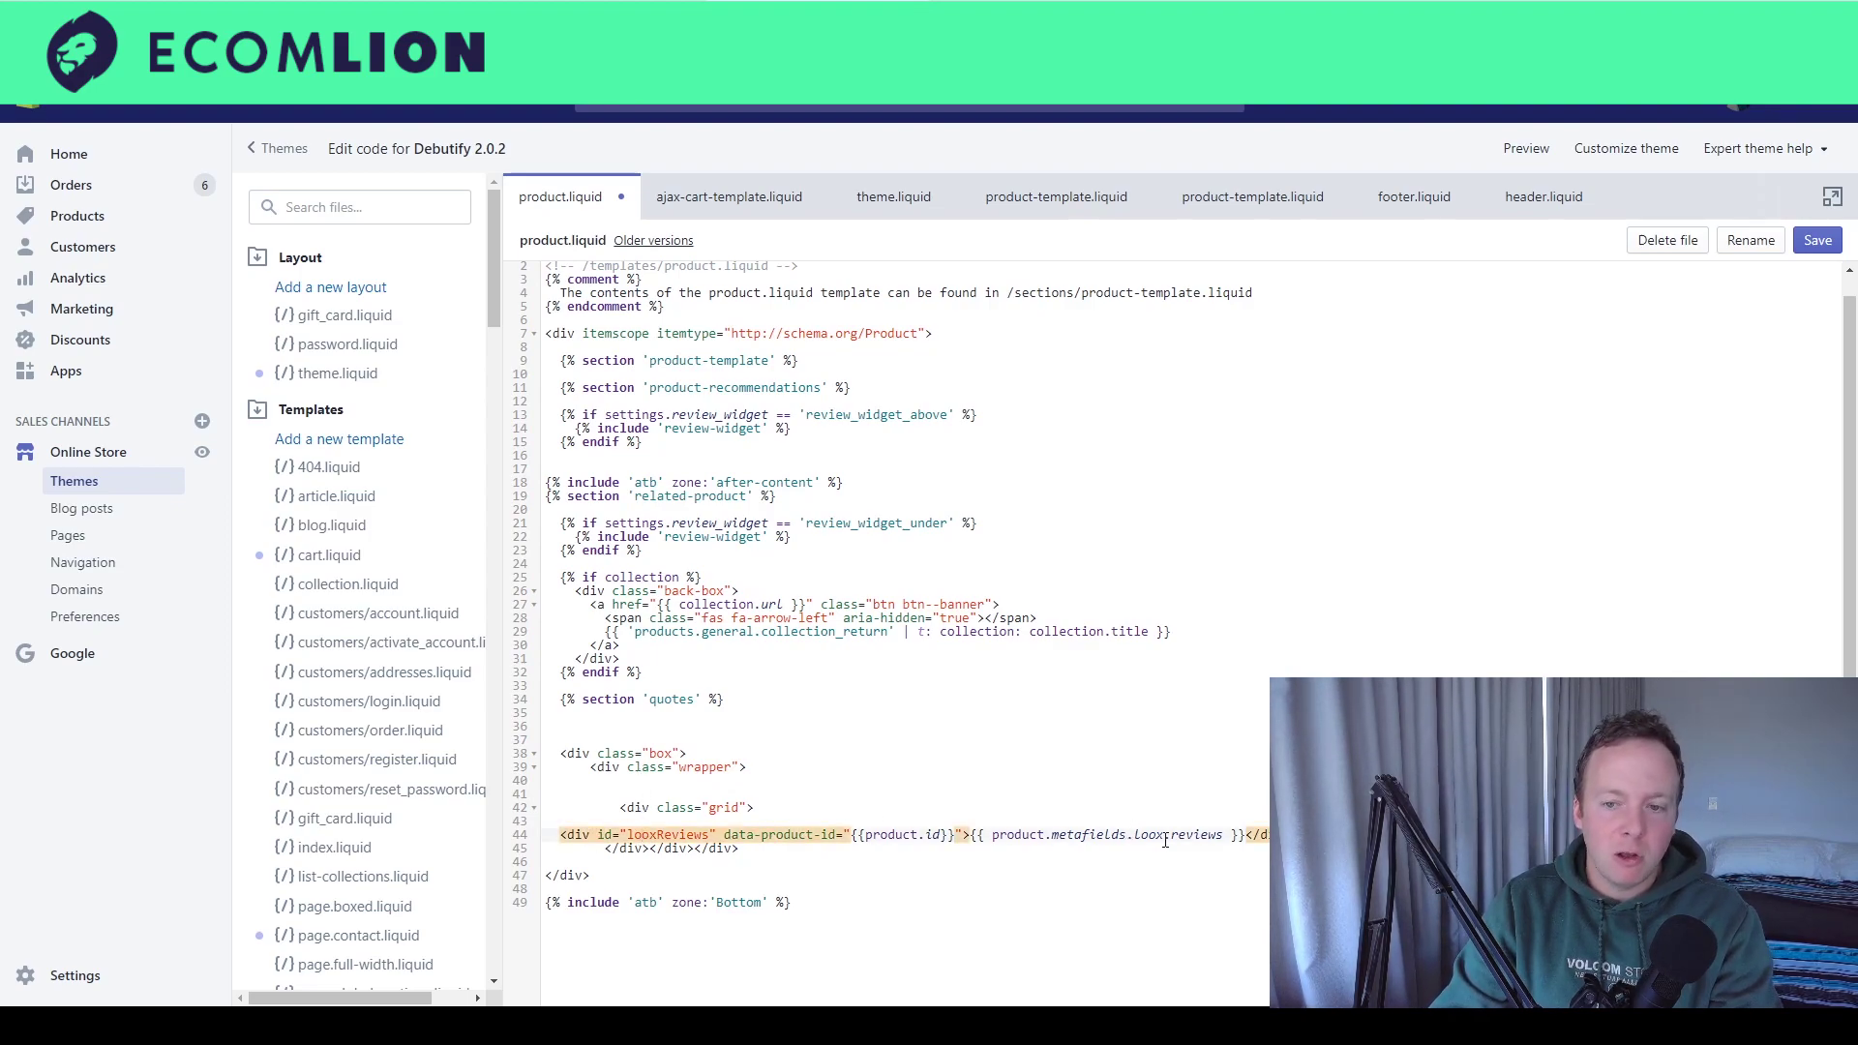
{"action": "left_click", "coordinate": [598, 848]}
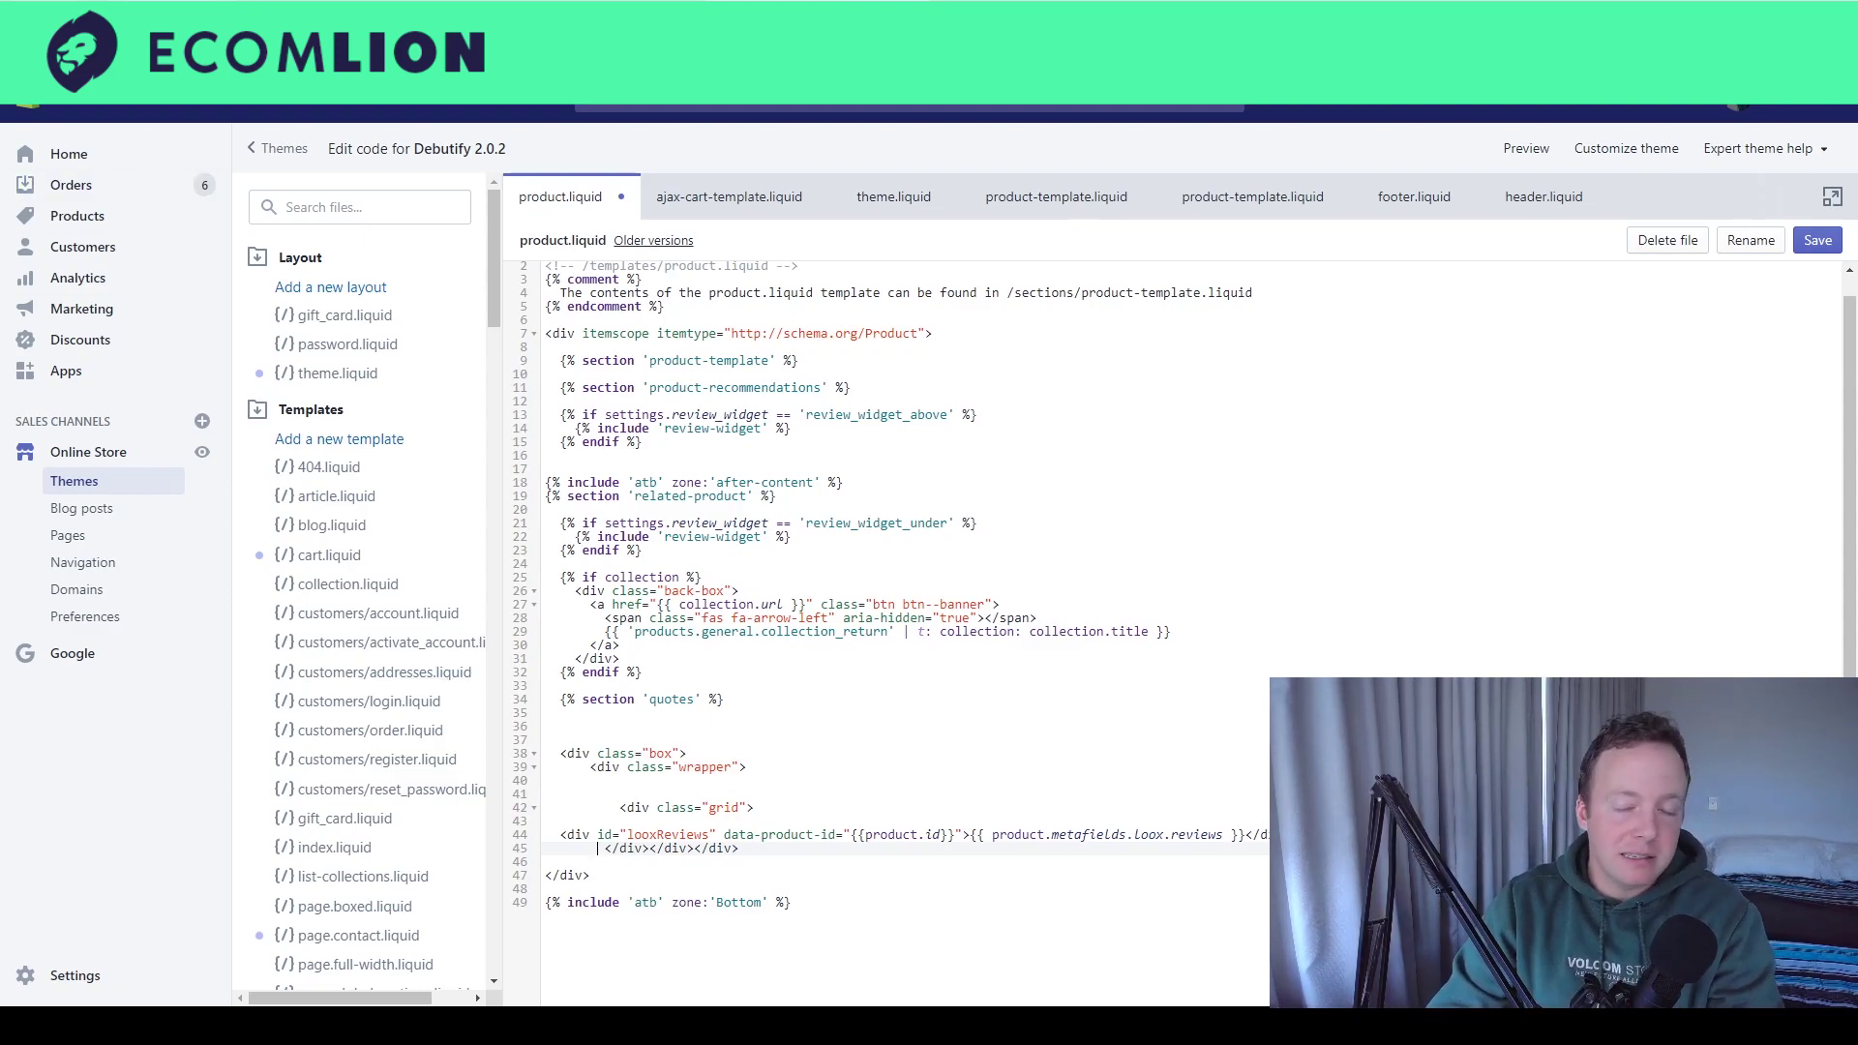
Step: Go back to theme.liquid and examine the Font Awesome v5.7.2 stylesheet link under Vendors, highlighting its full line
{"action": "key", "text": "ctrl+Tab"}
{"action": "left_click", "coordinate": [764, 510]}
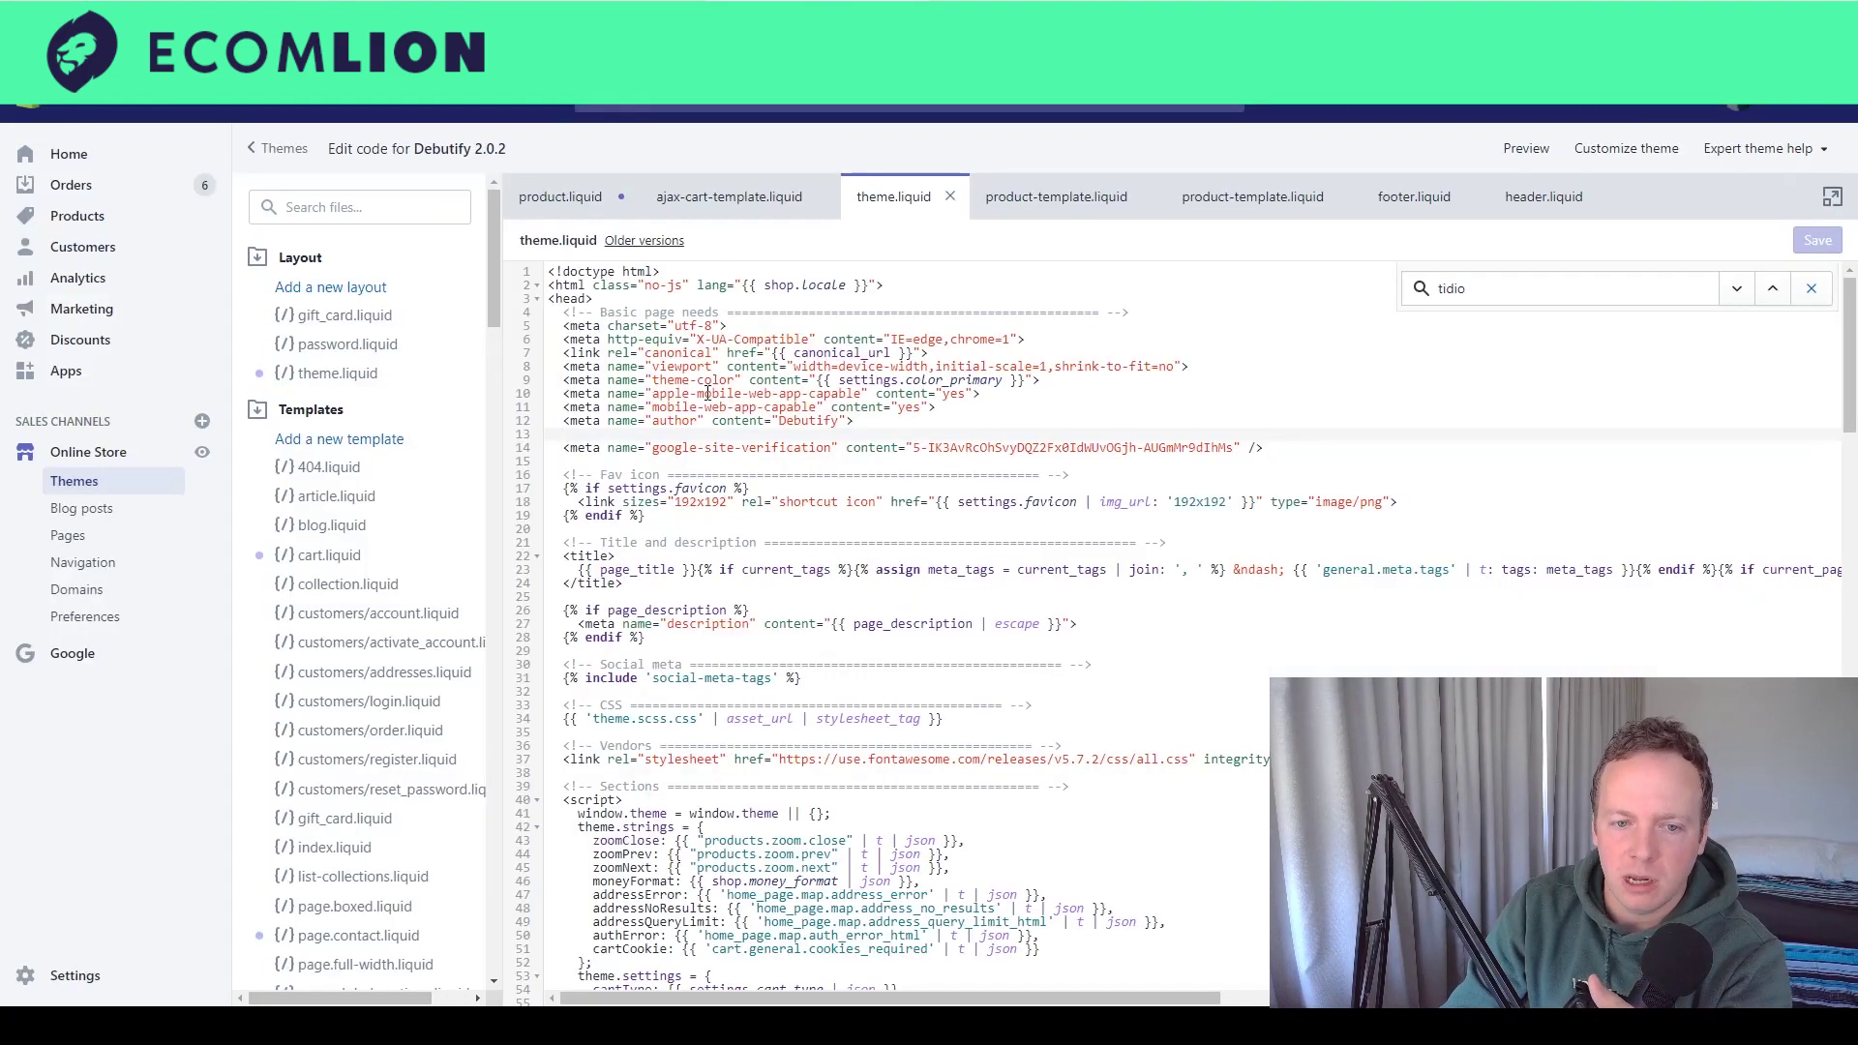
{"action": "scroll", "coordinate": [730, 573], "scroll_direction": "down", "scroll_amount": 3}
{"action": "triple_click", "coordinate": [877, 565]}
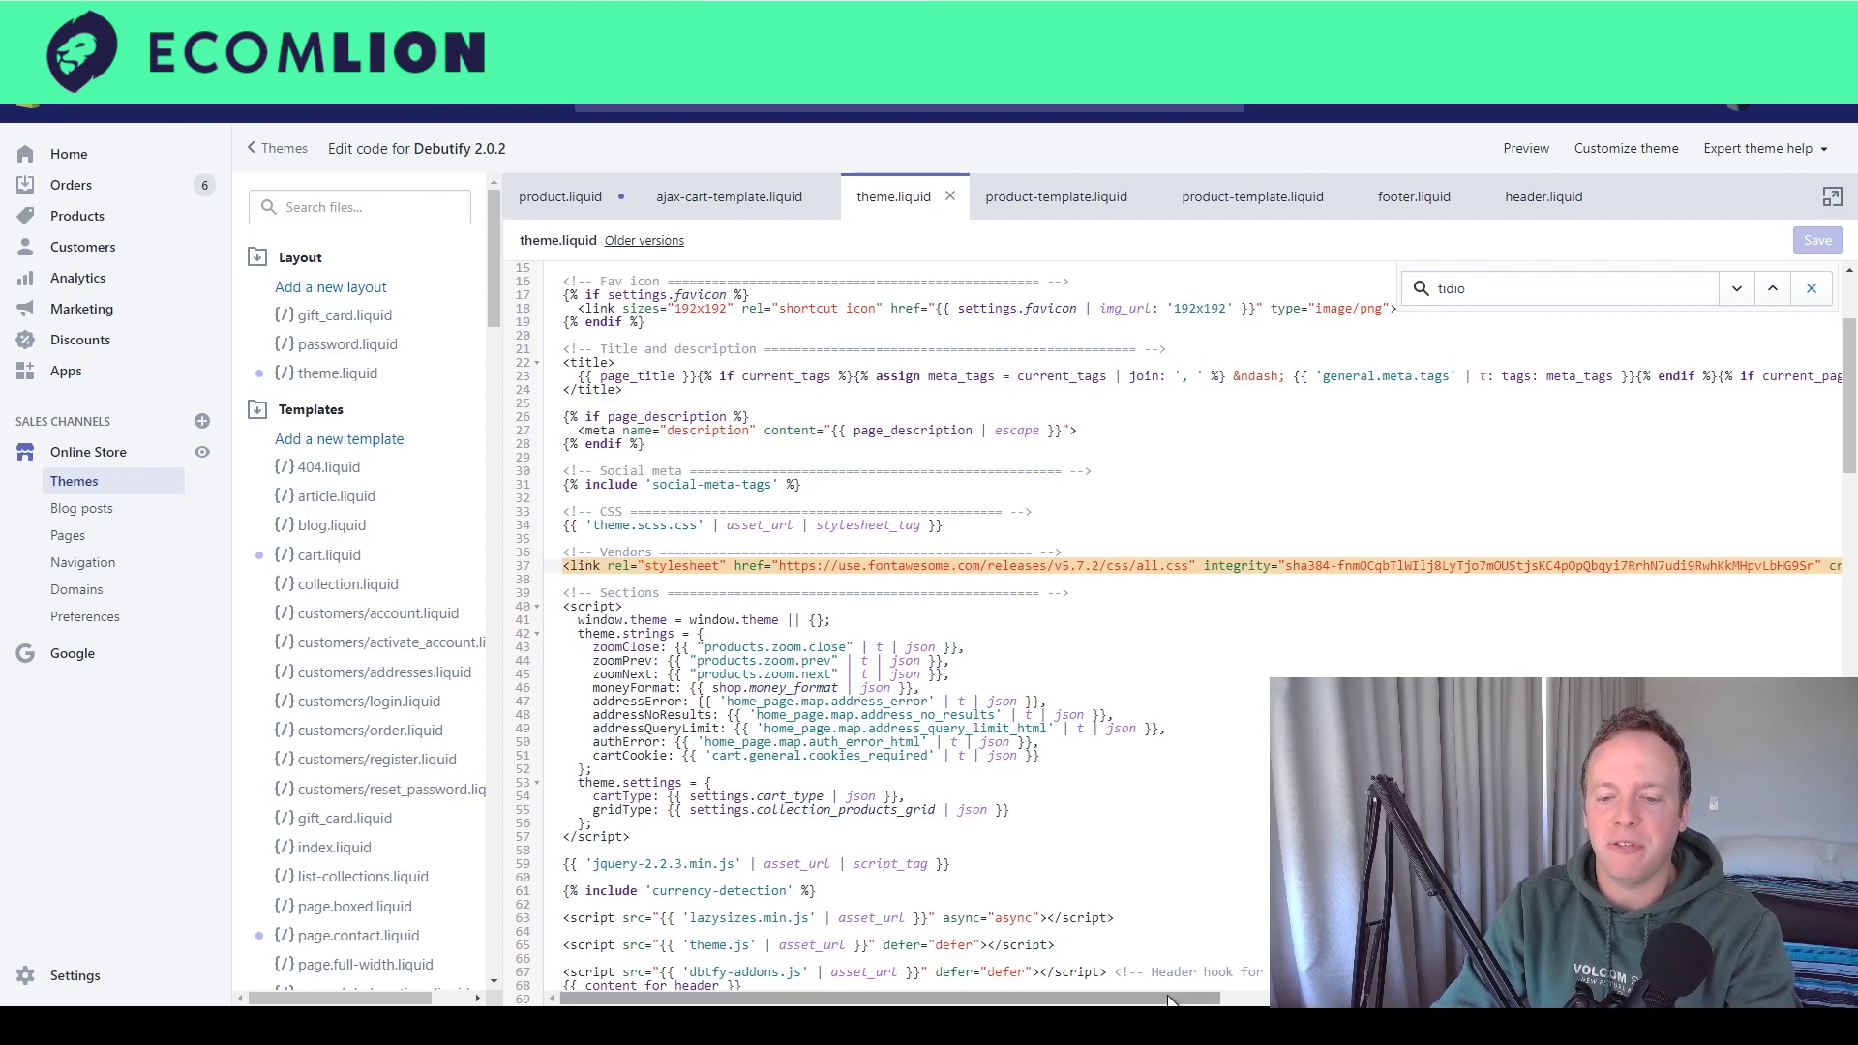
{"action": "scroll", "coordinate": [1084, 761], "scroll_direction": "down", "scroll_amount": 2}
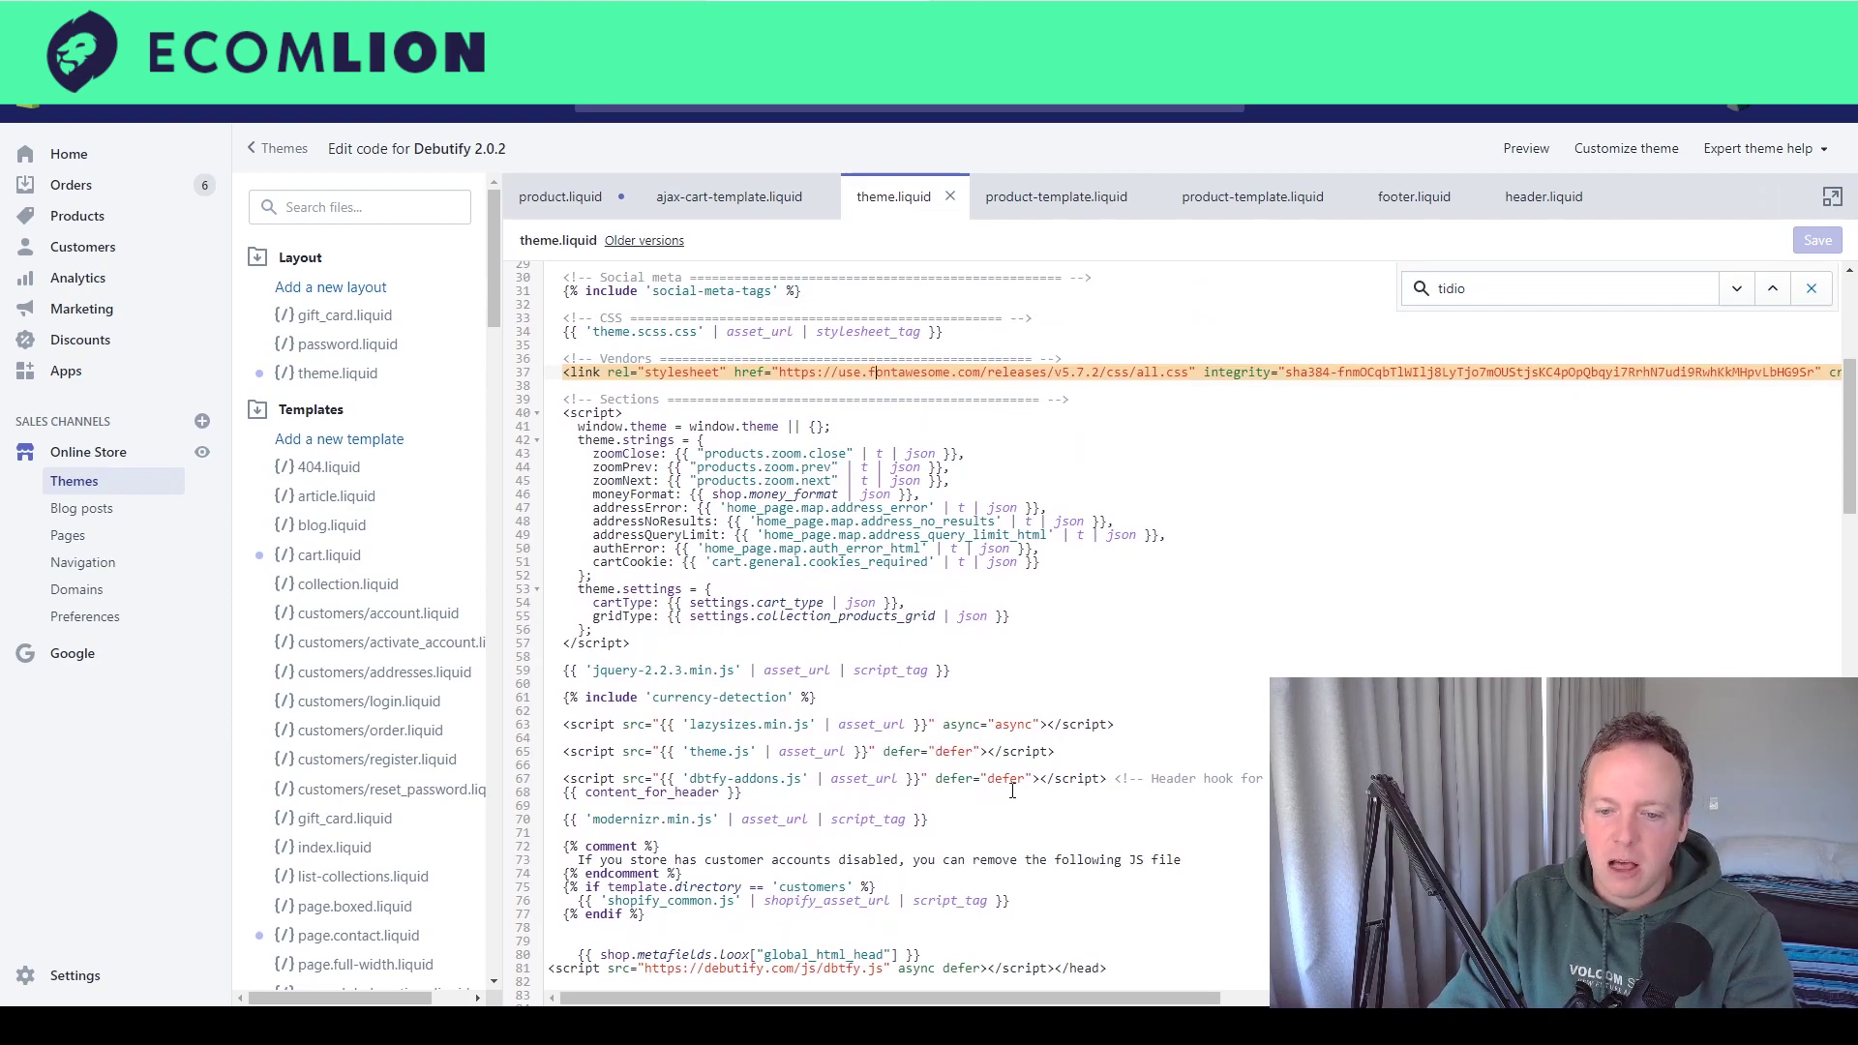
{"action": "scroll", "coordinate": [1065, 900], "scroll_direction": "right", "scroll_amount": 1}
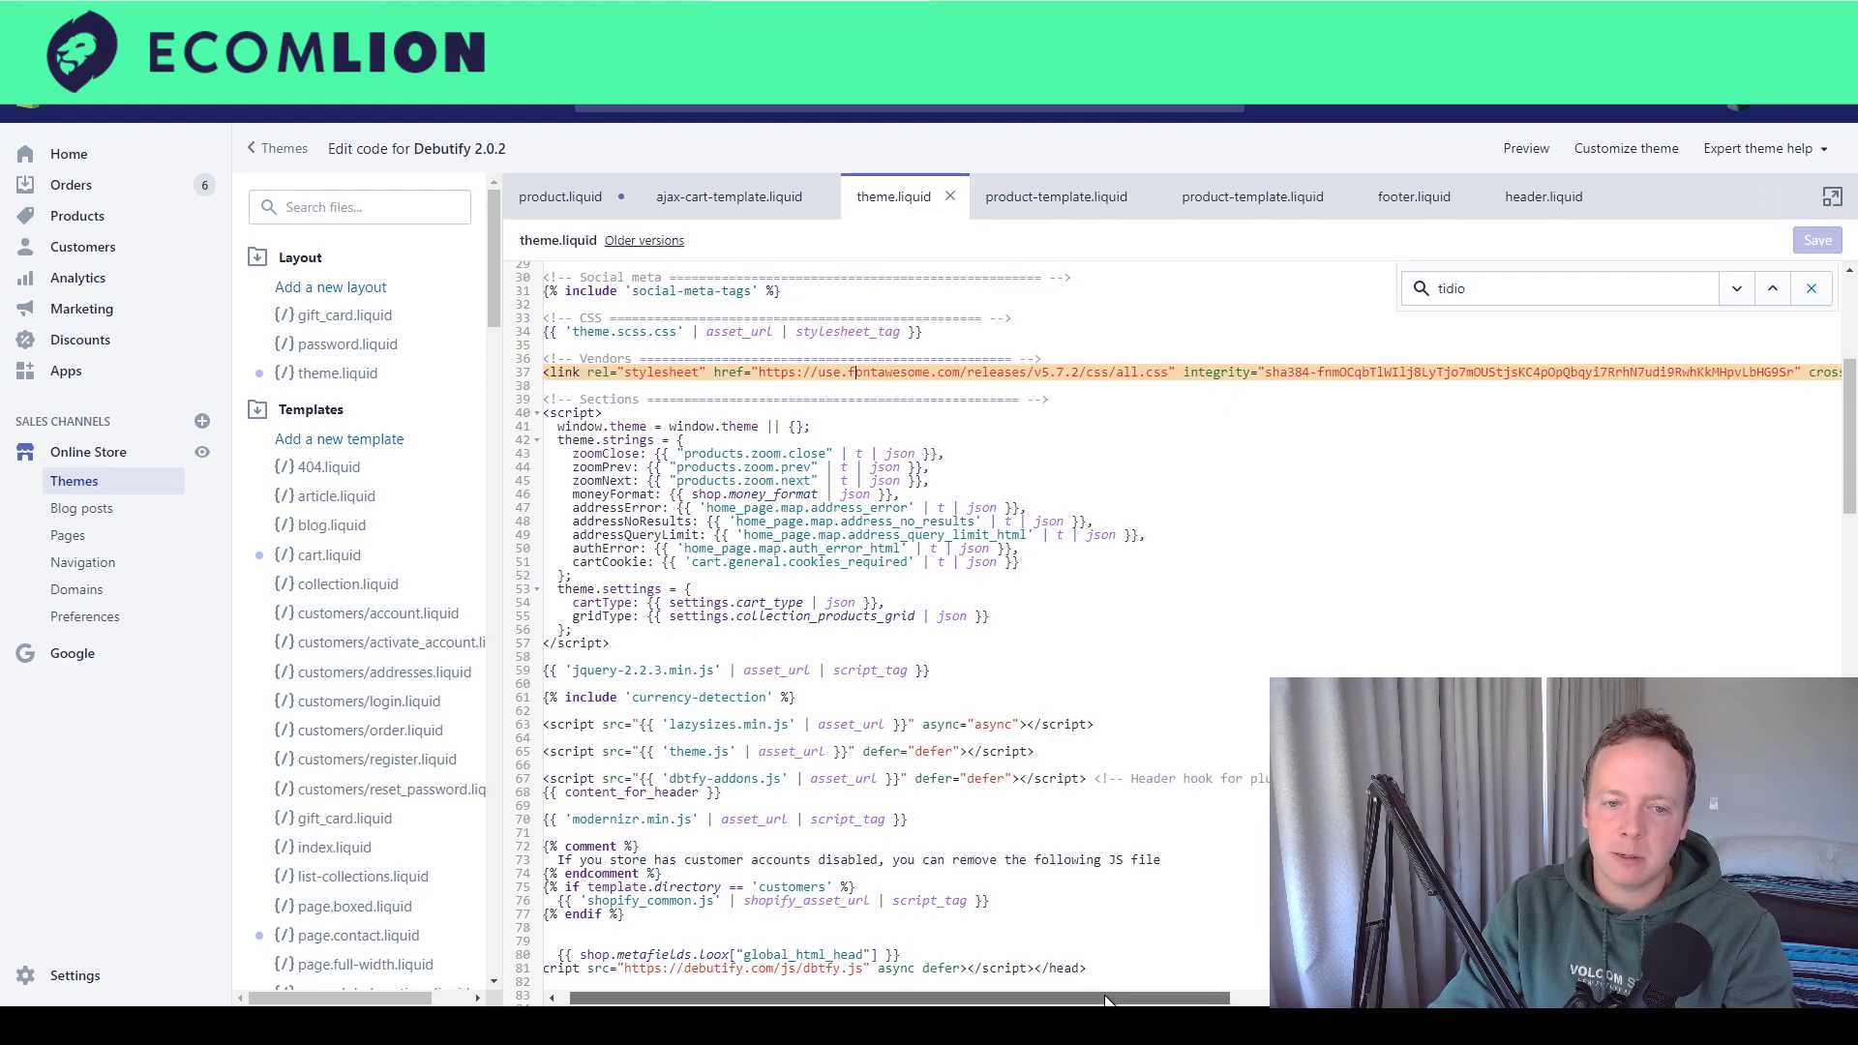
{"action": "scroll", "coordinate": [1017, 830], "scroll_direction": "up", "scroll_amount": 2}
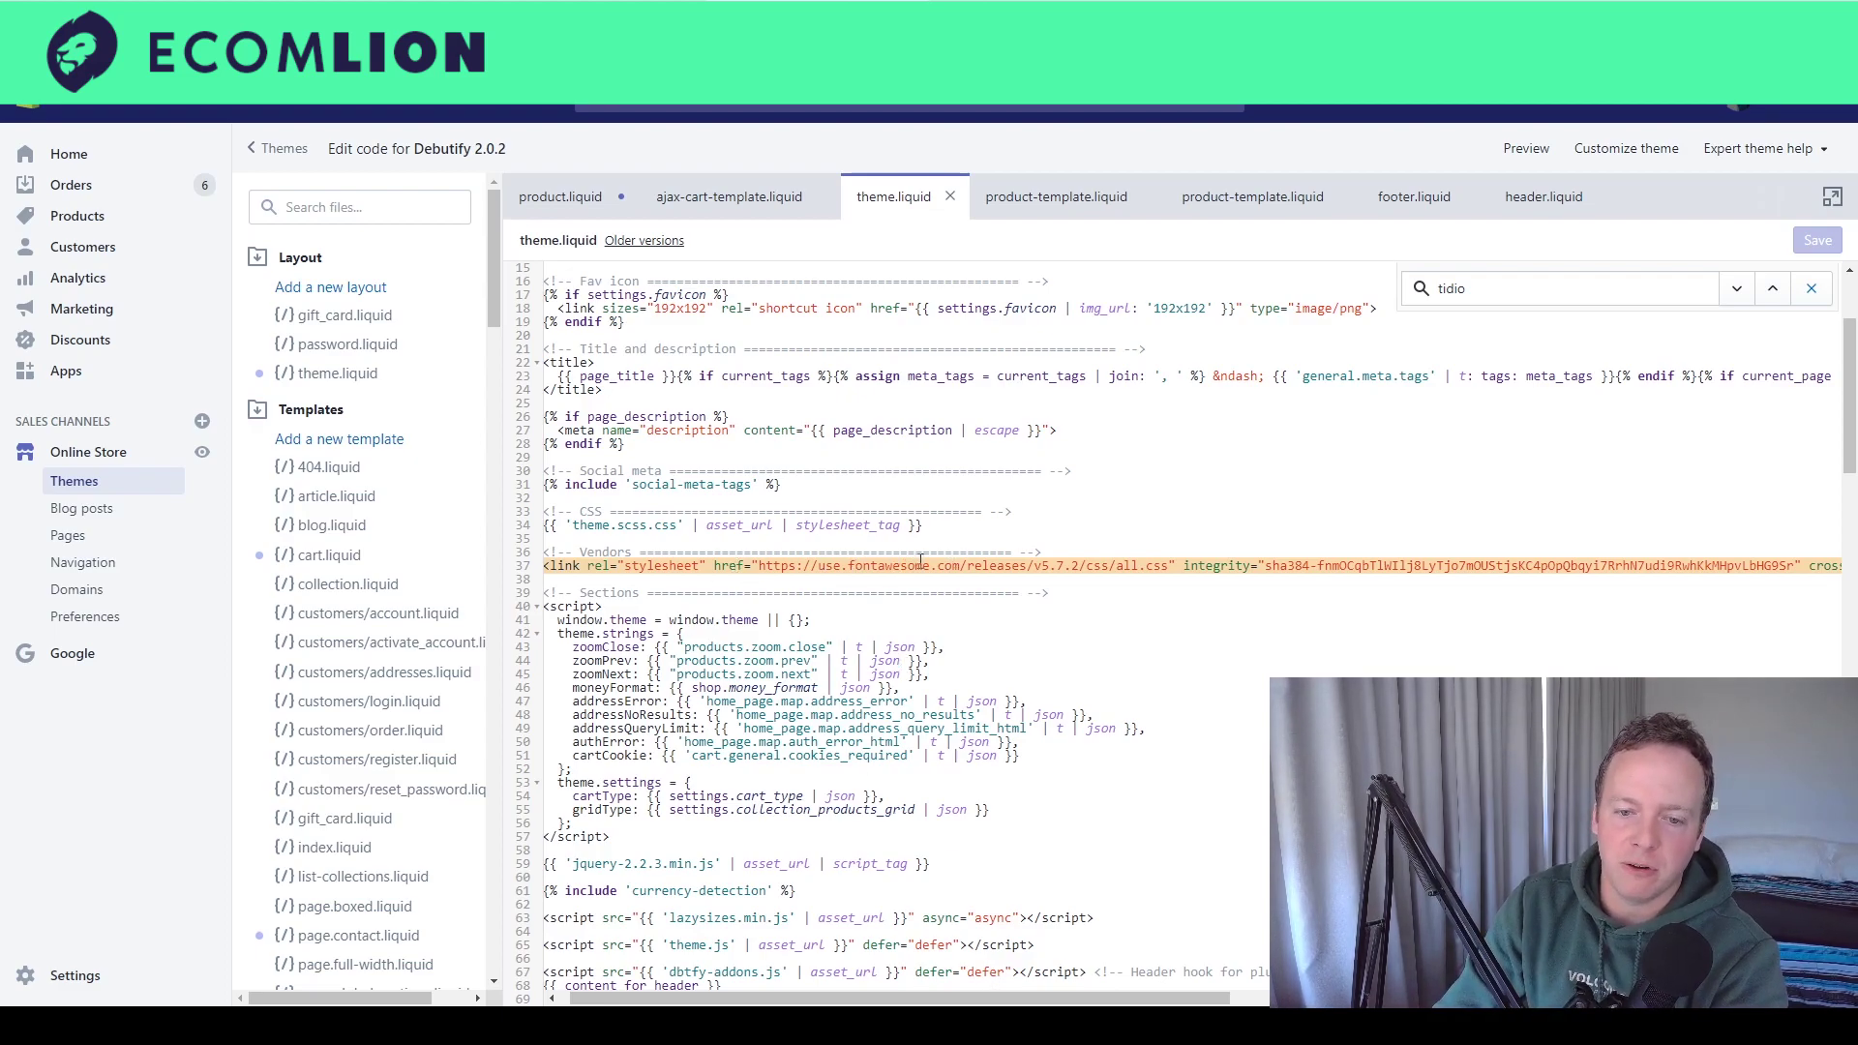
Step: Add a defer attribute after crossorigin="anonymous" in the Font Awesome stylesheet link under Vendors in theme.liquid
{"action": "left_click_drag", "start_coordinate": [998, 992], "coordinate": [1233, 979]}
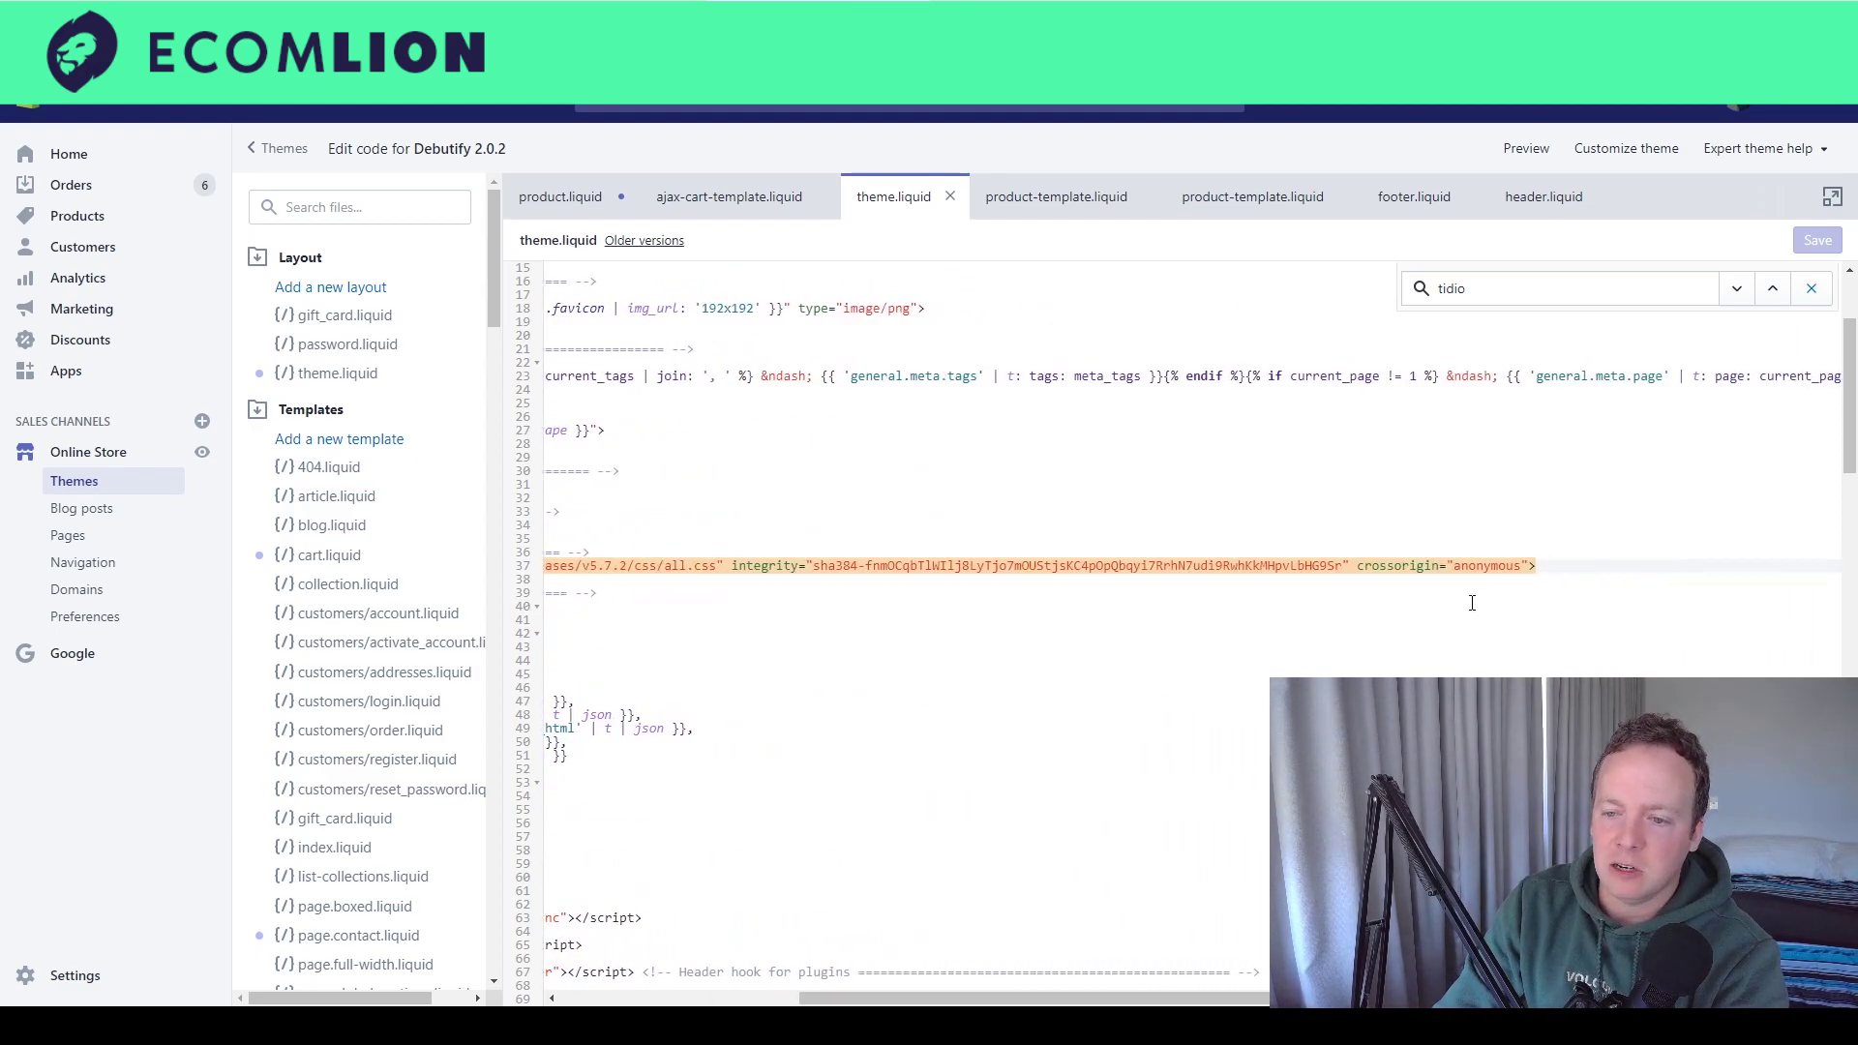
{"action": "left_click", "coordinate": [1528, 567]}
{"action": "type", "text": "defer"}
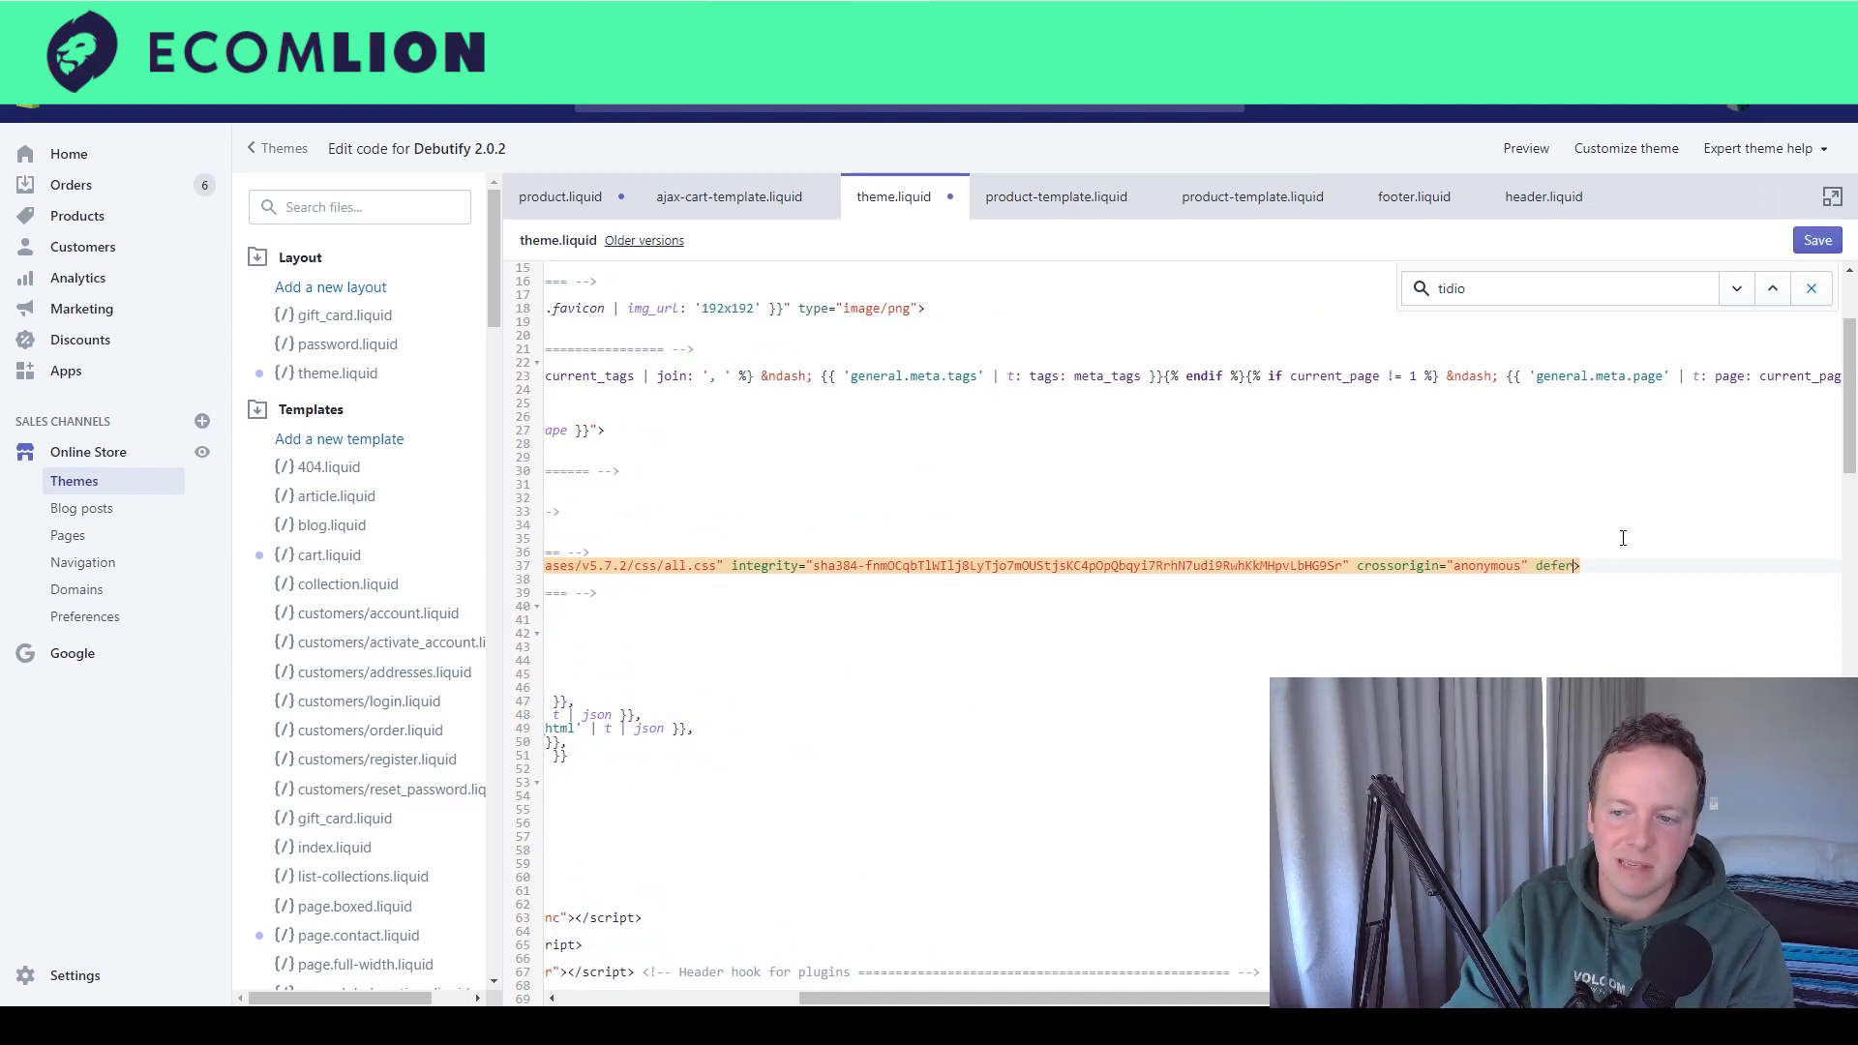
{"action": "left_click", "coordinate": [1581, 551]}
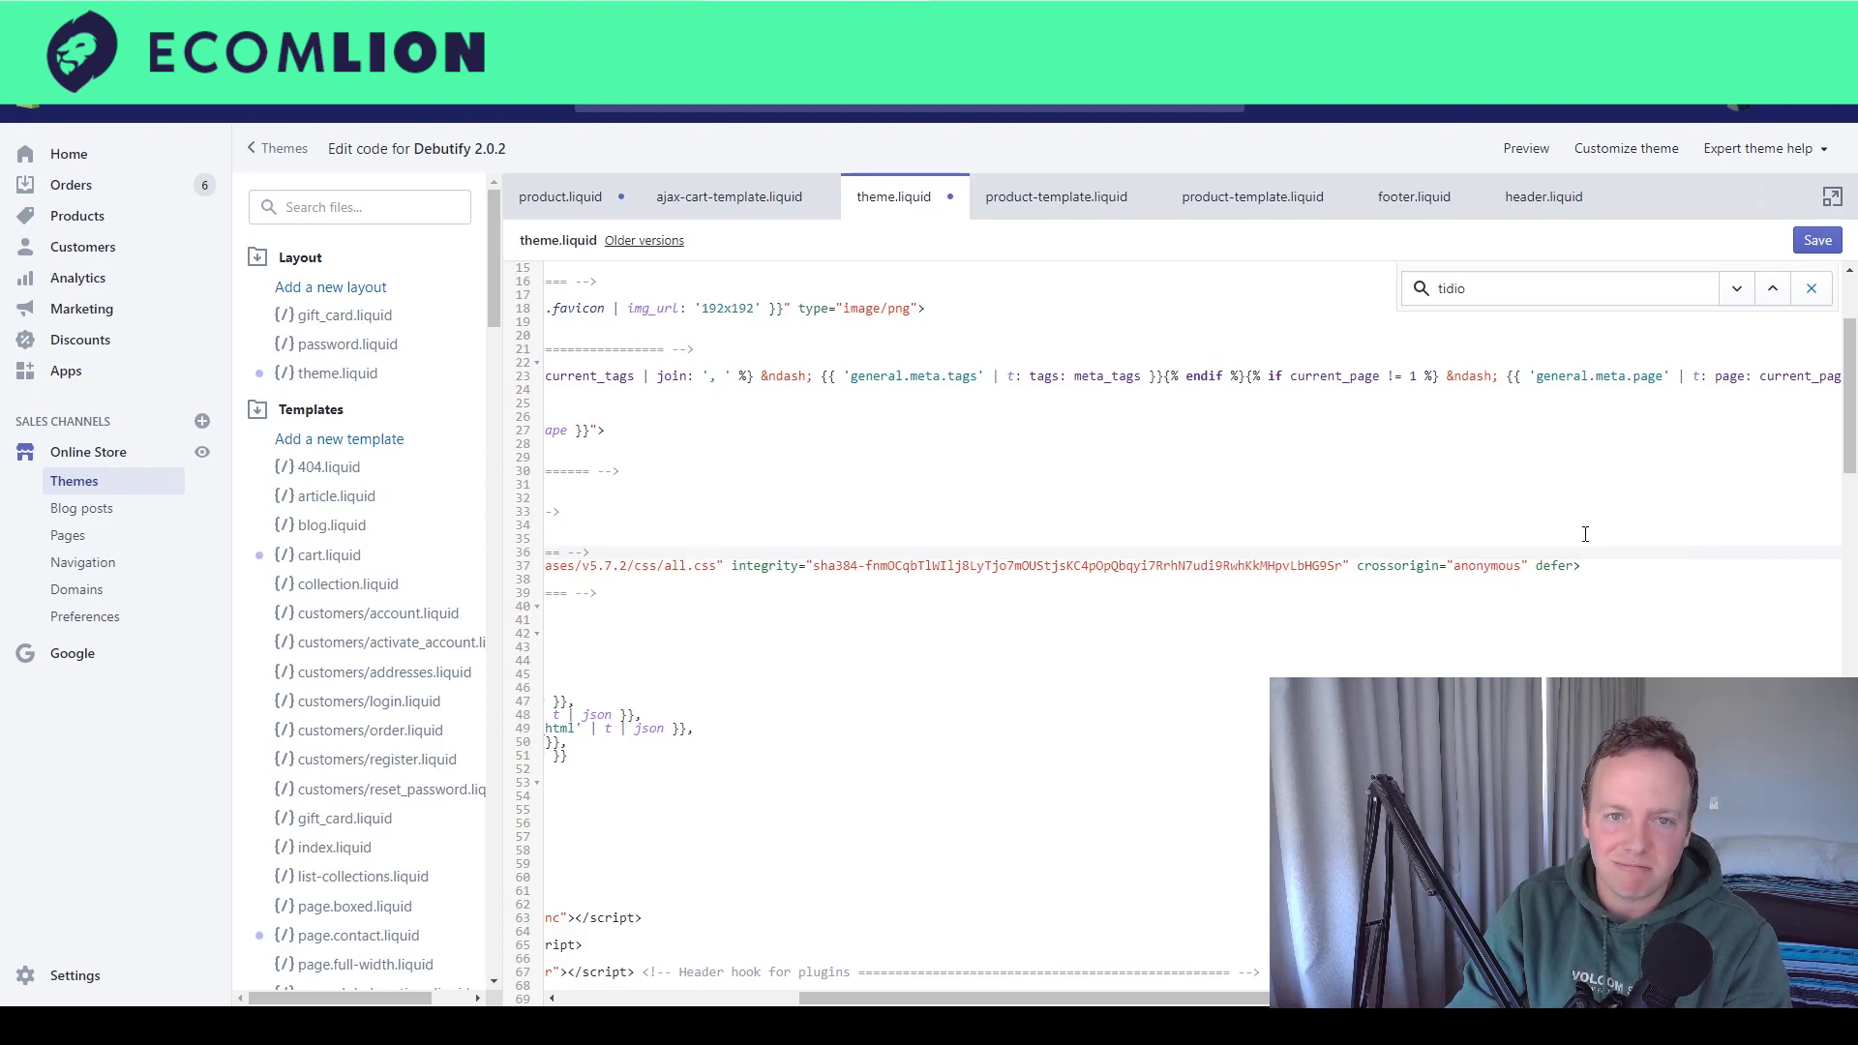
Step: Expand the Font Awesome link's bare attribute to defer="defer" and return to the start of the line
{"action": "scroll", "coordinate": [1447, 586], "scroll_direction": "down", "scroll_amount": 2}
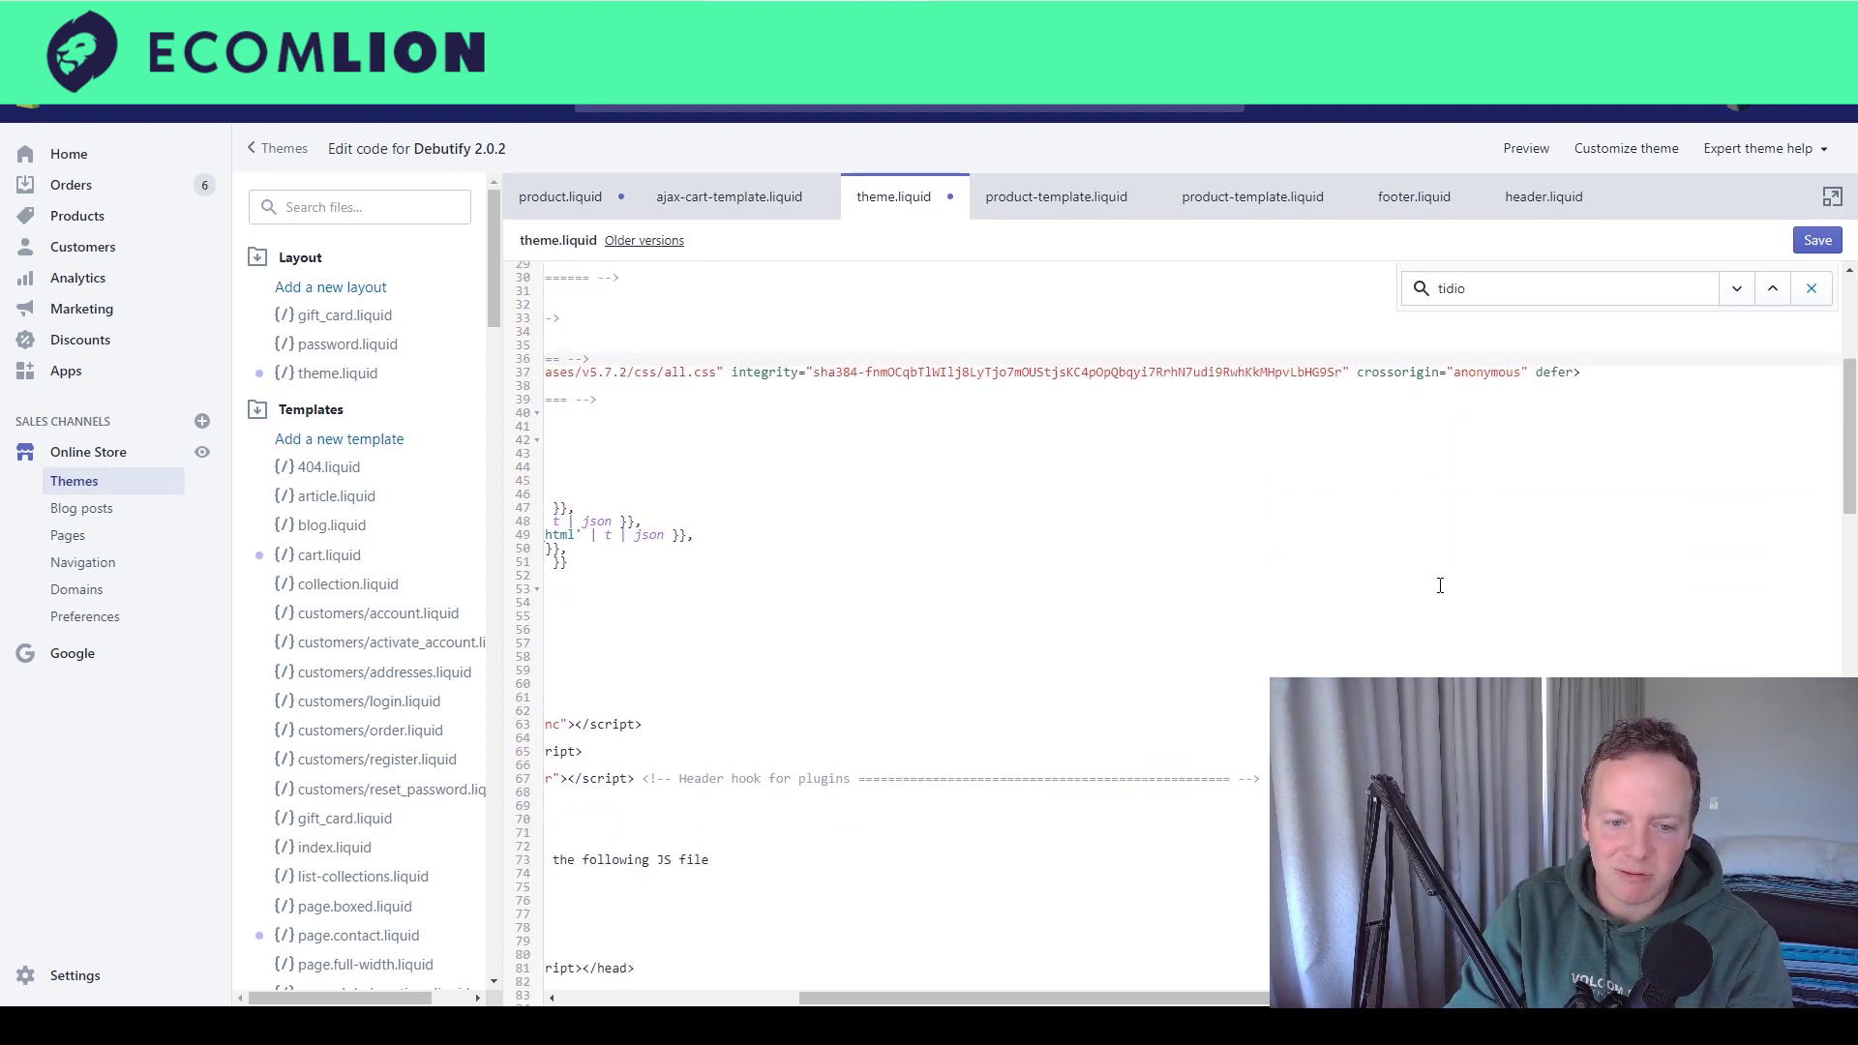
{"action": "triple_click", "coordinate": [1569, 375]}
{"action": "type", "text": "=\"defer\""}
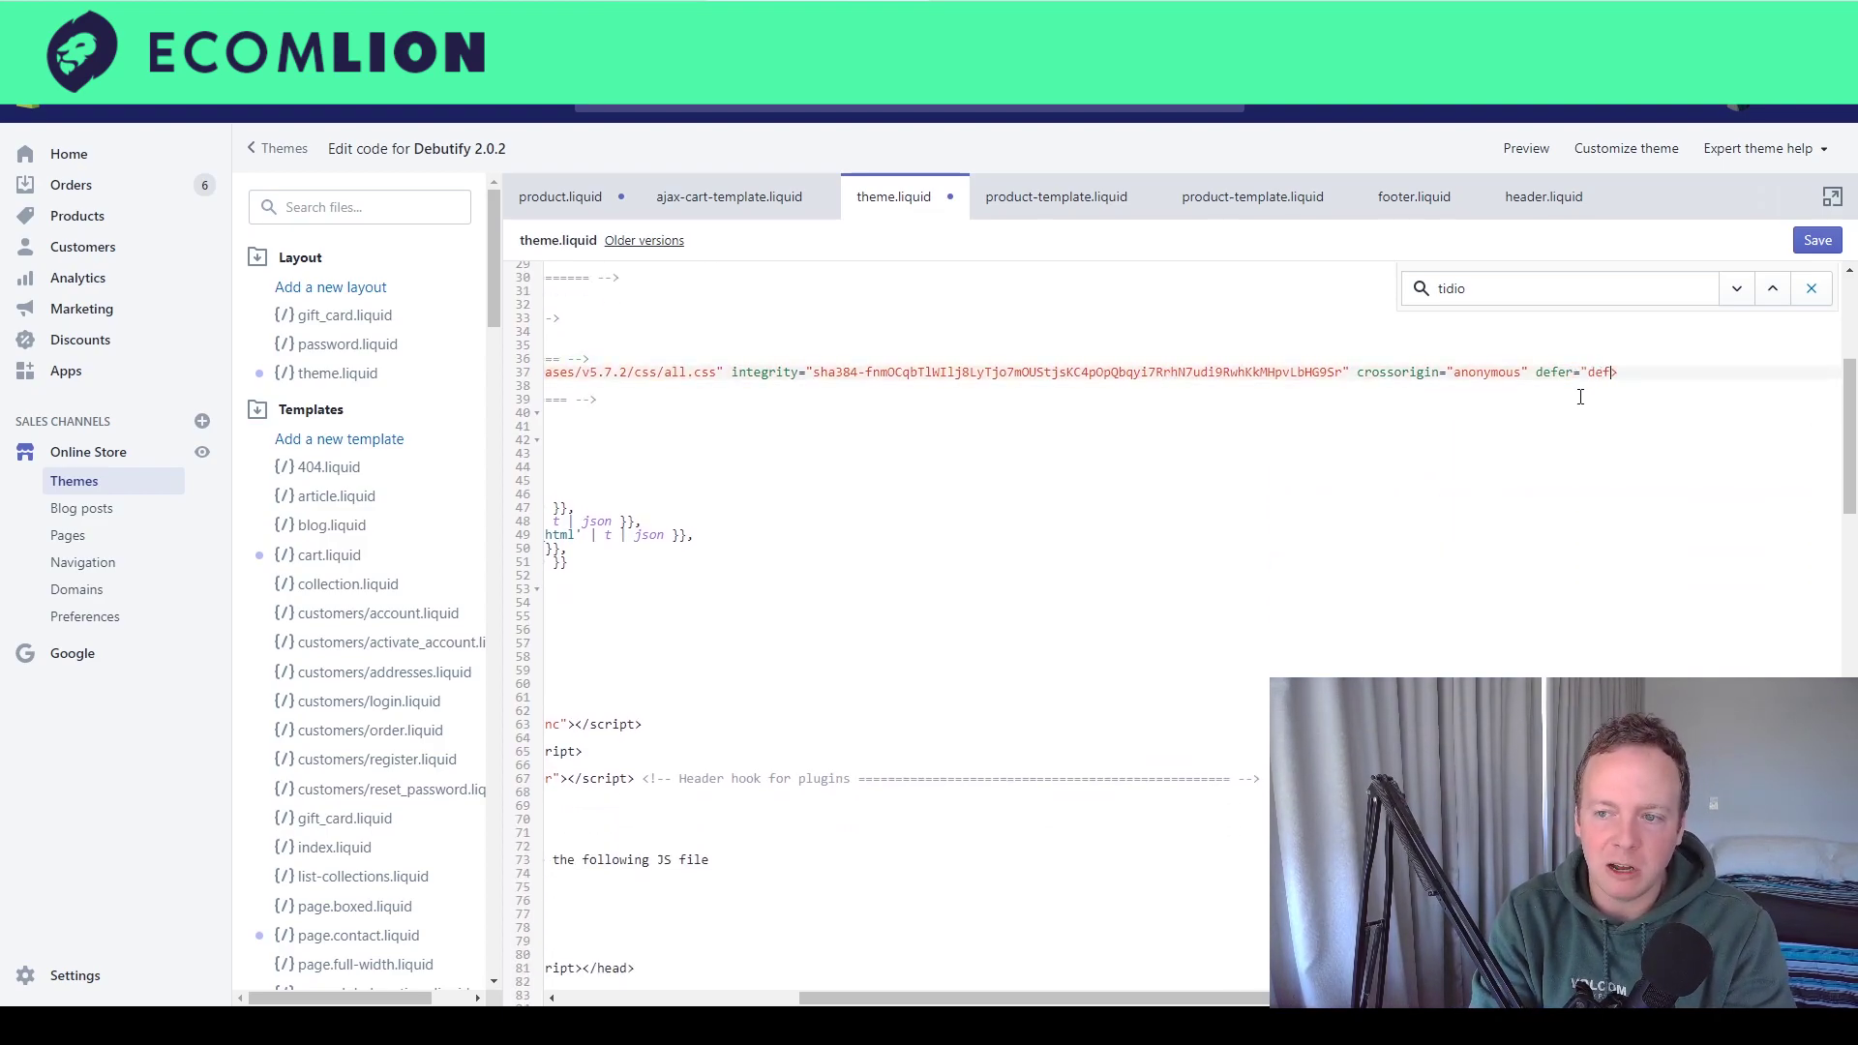
{"action": "left_click", "coordinate": [1588, 396]}
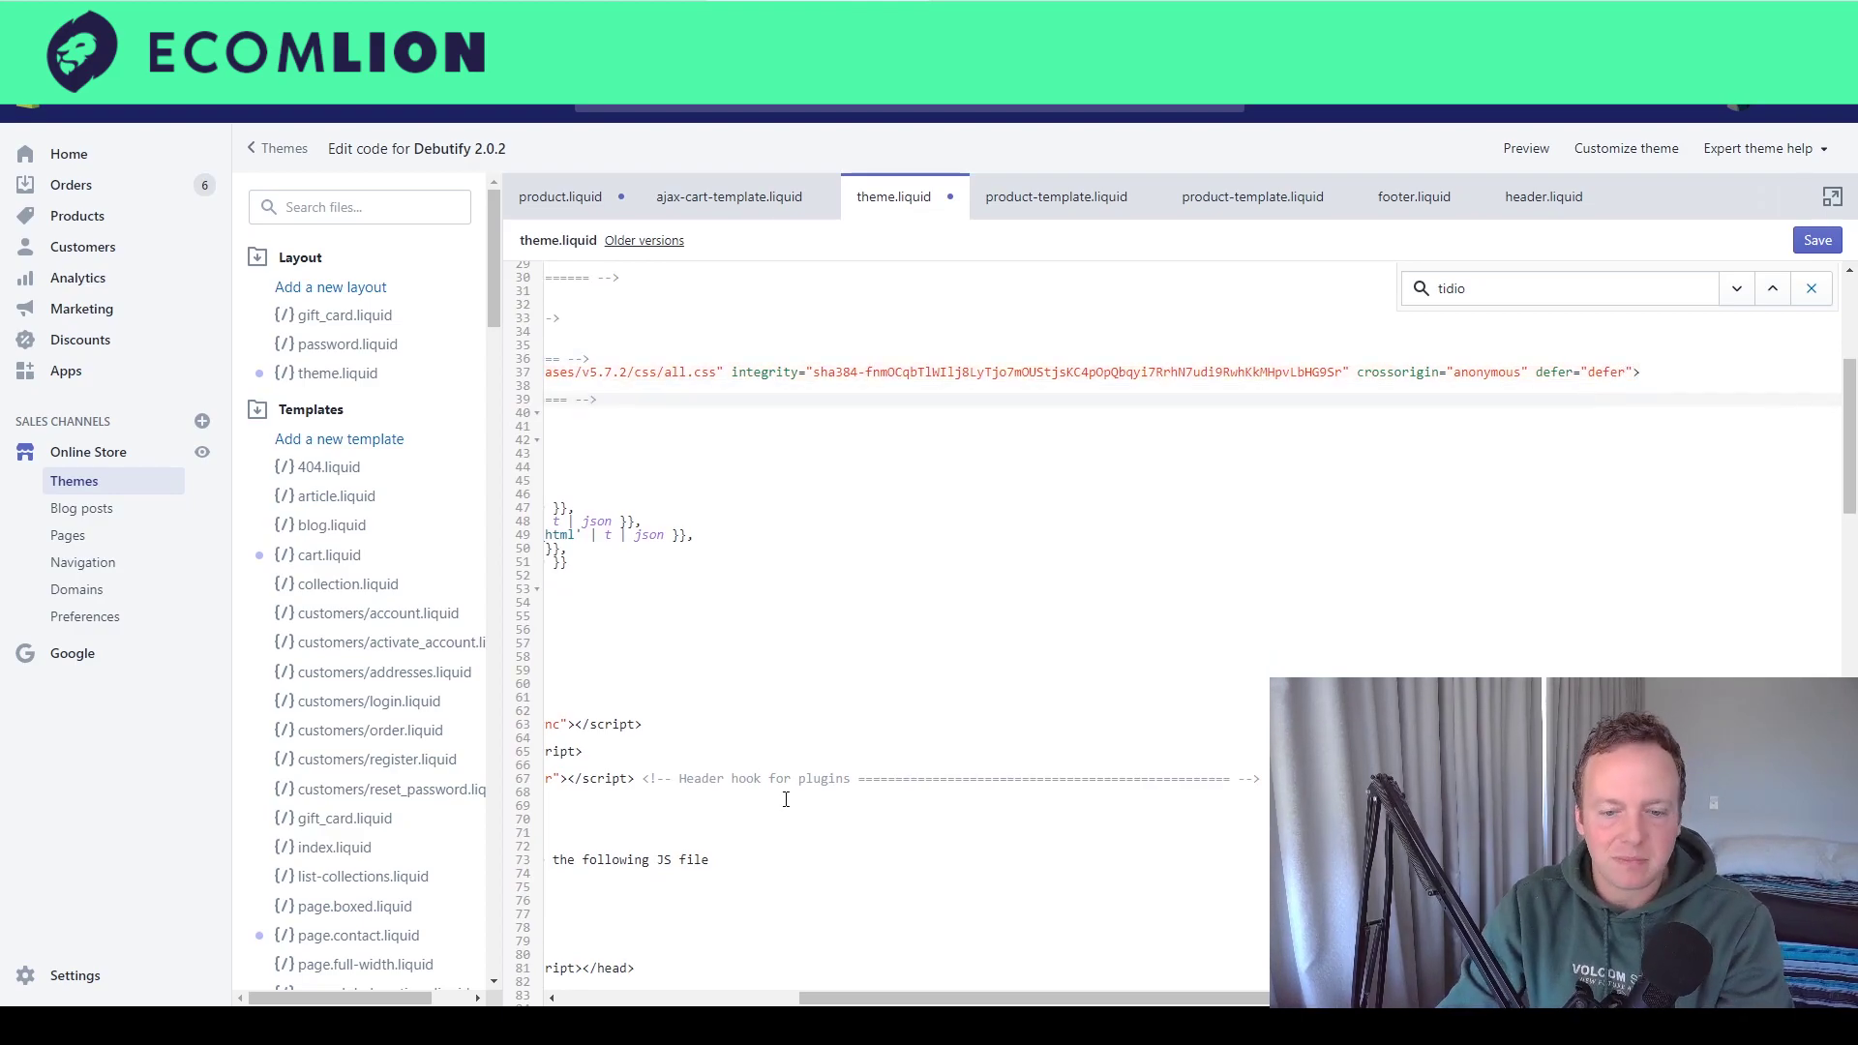
{"action": "left_click_drag", "start_coordinate": [916, 998], "coordinate": [678, 998]}
{"action": "scroll", "coordinate": [1102, 522], "scroll_direction": "up", "scroll_amount": 4}
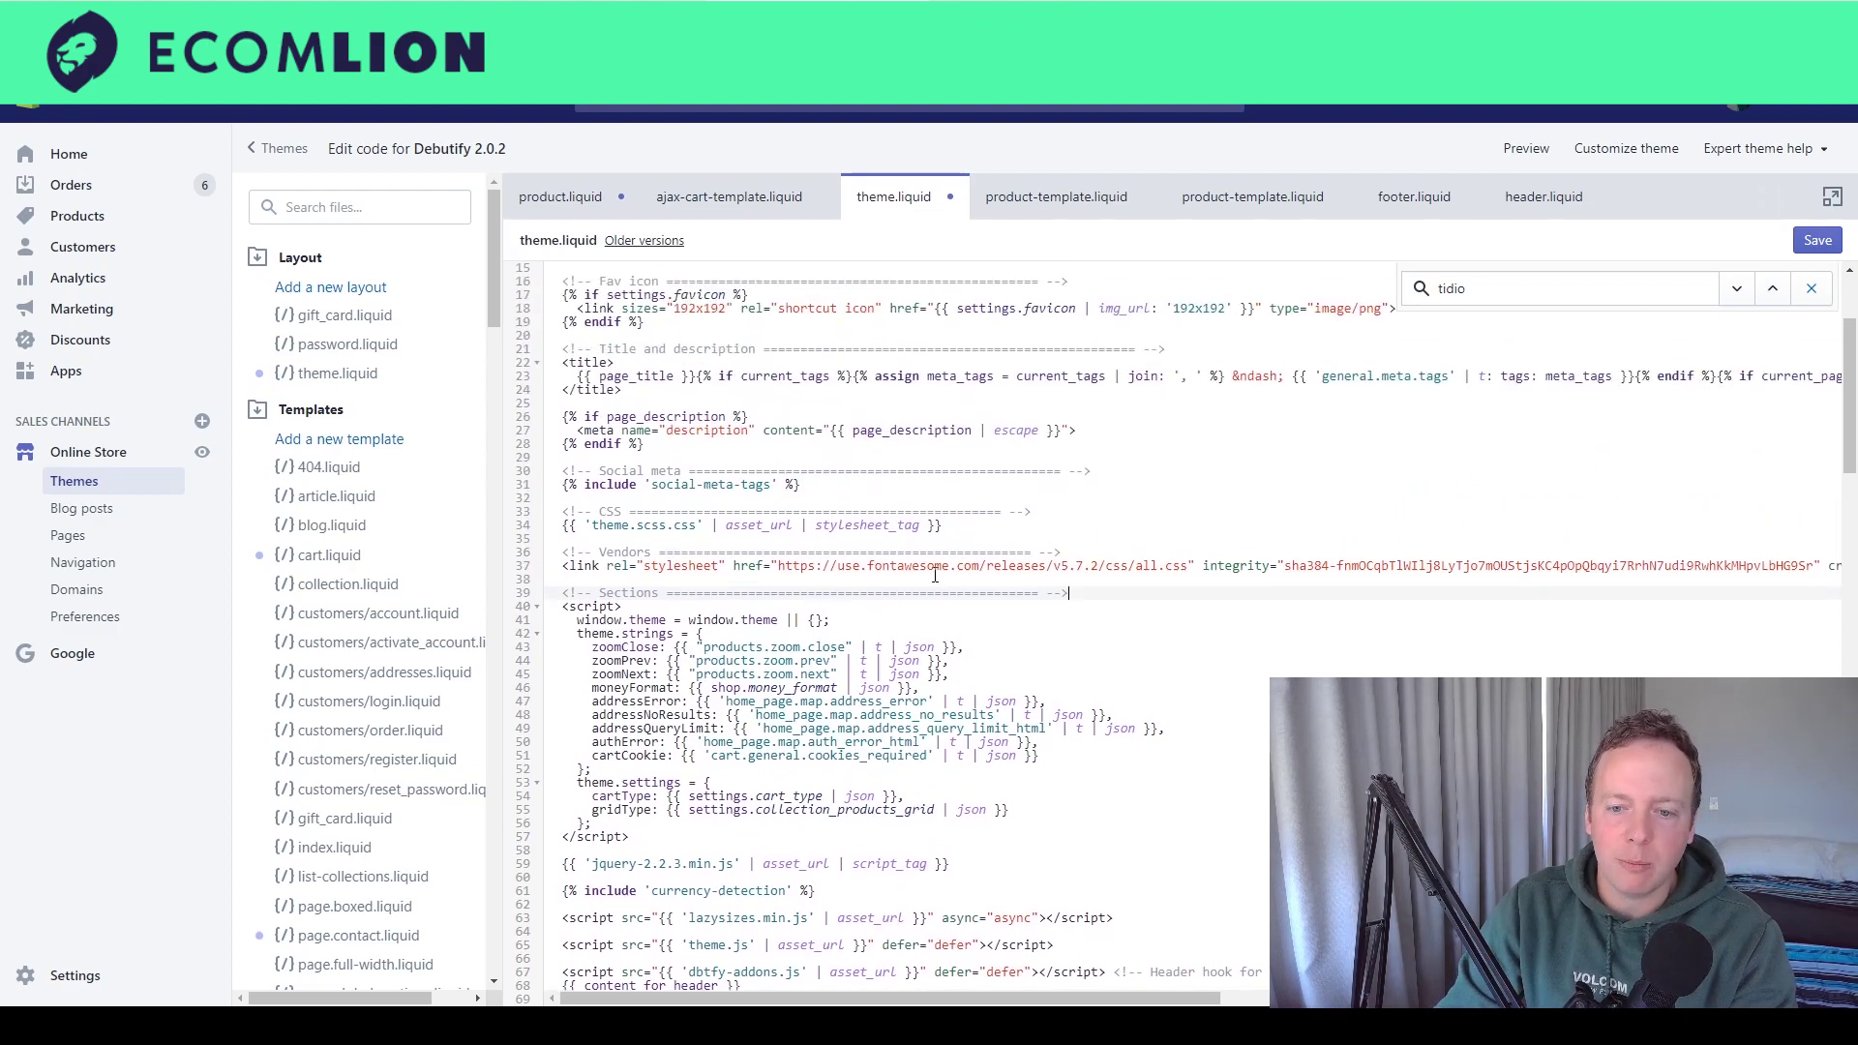
Step: Switch to the site-speed checklist in Google Docs, go to its Image Compression item, and bring up the Compress JPEG website
{"action": "scroll", "coordinate": [936, 574], "scroll_direction": "up", "scroll_amount": 3}
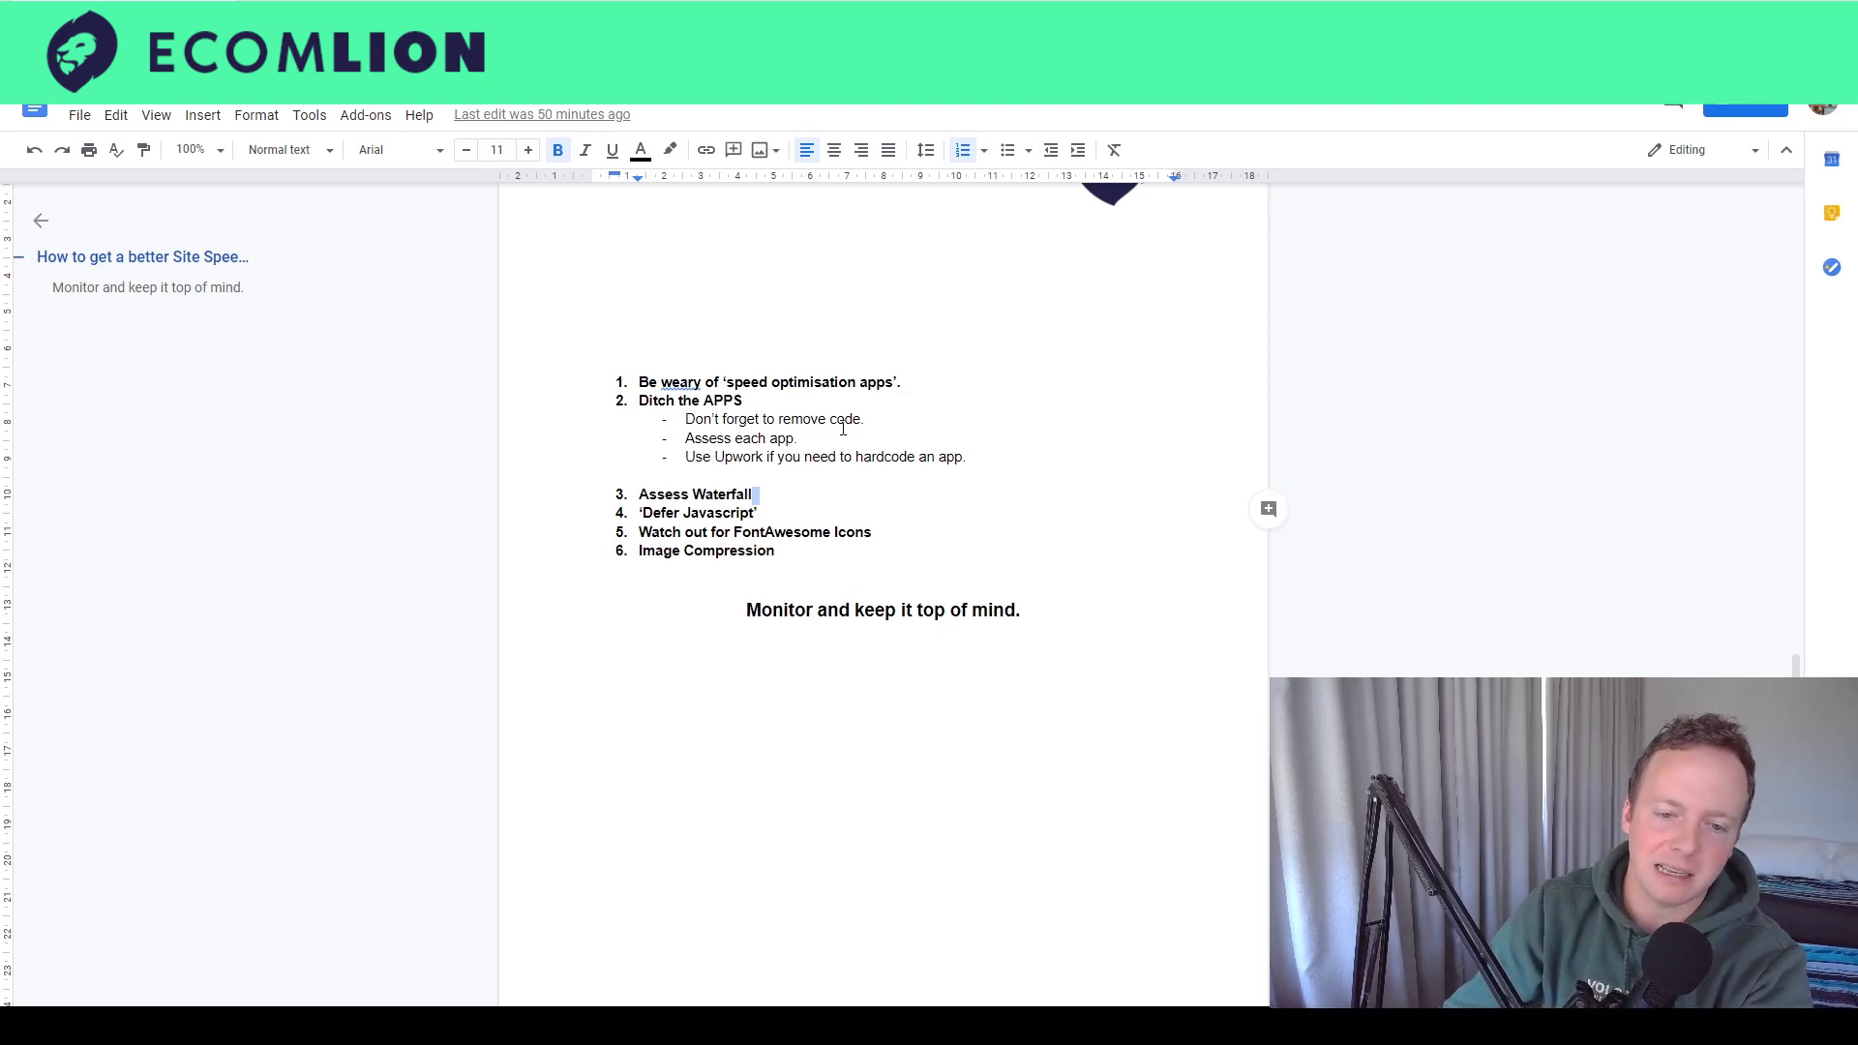
{"action": "left_click", "coordinate": [825, 548]}
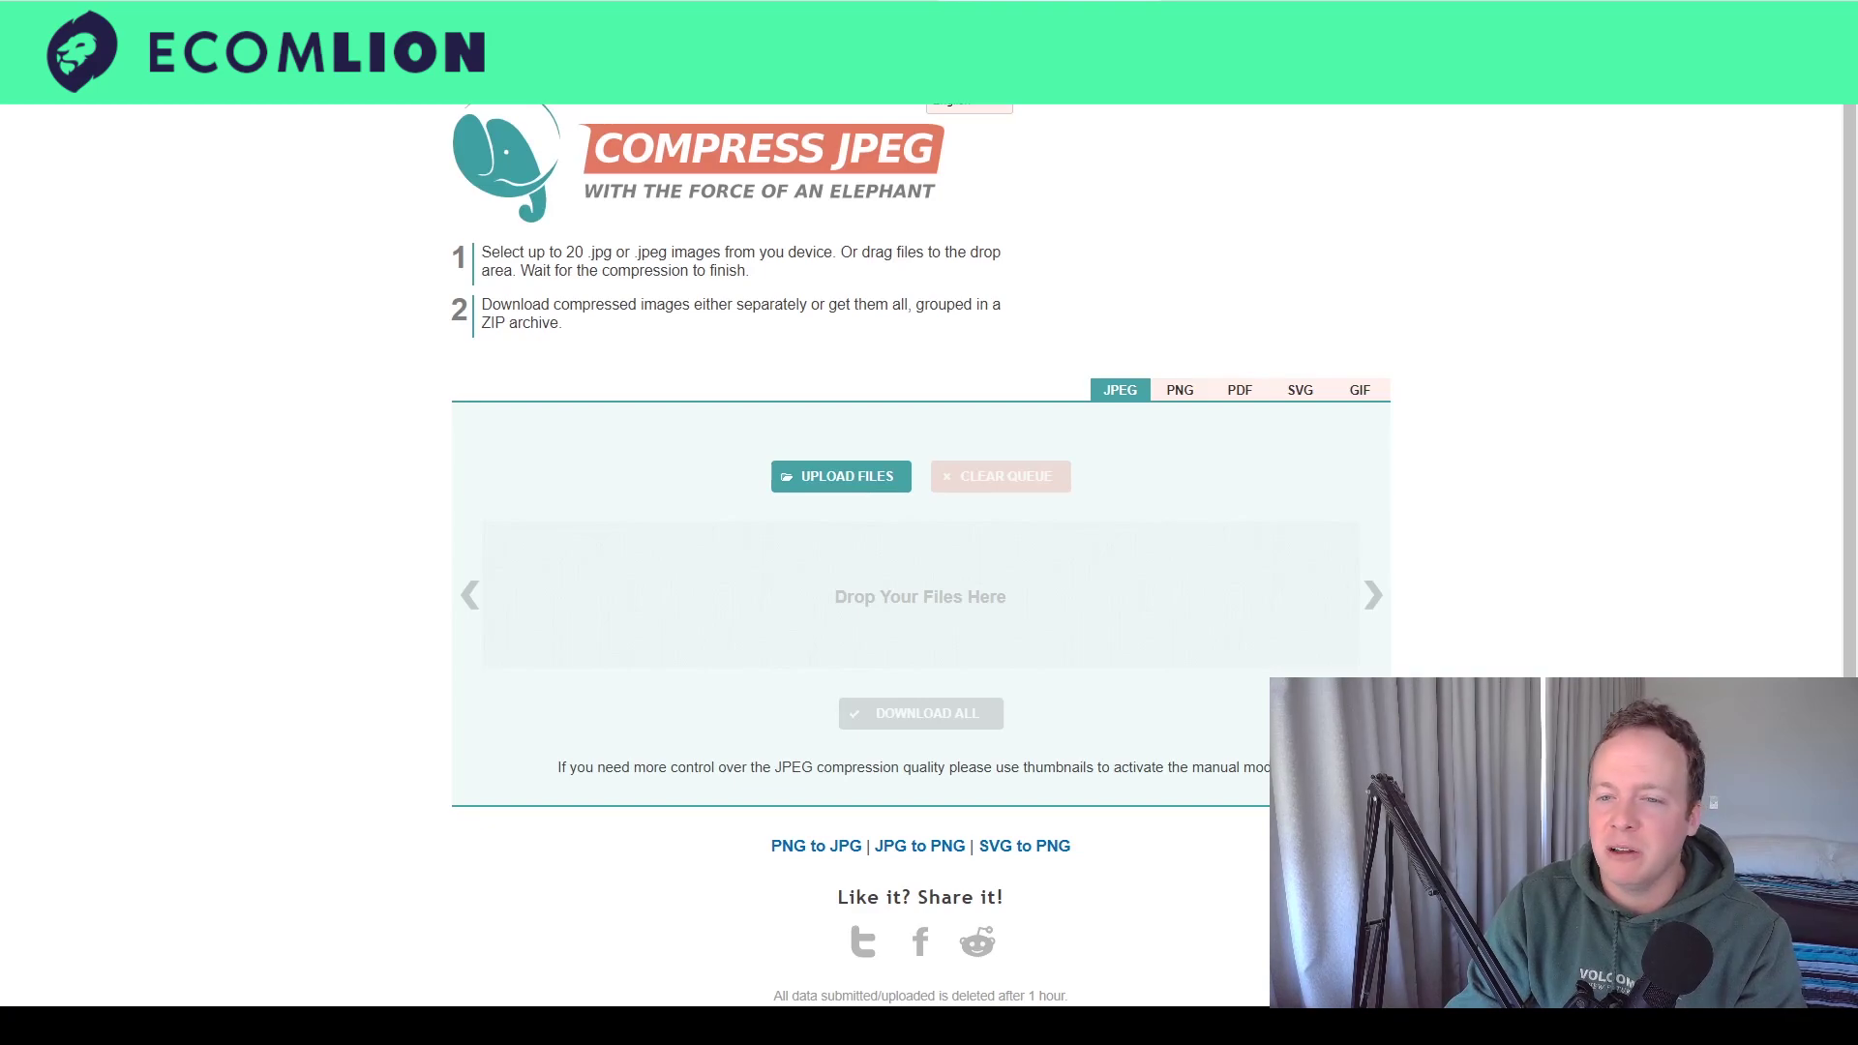
{"action": "left_click", "coordinate": [962, 122]}
{"action": "left_click", "coordinate": [925, 380]}
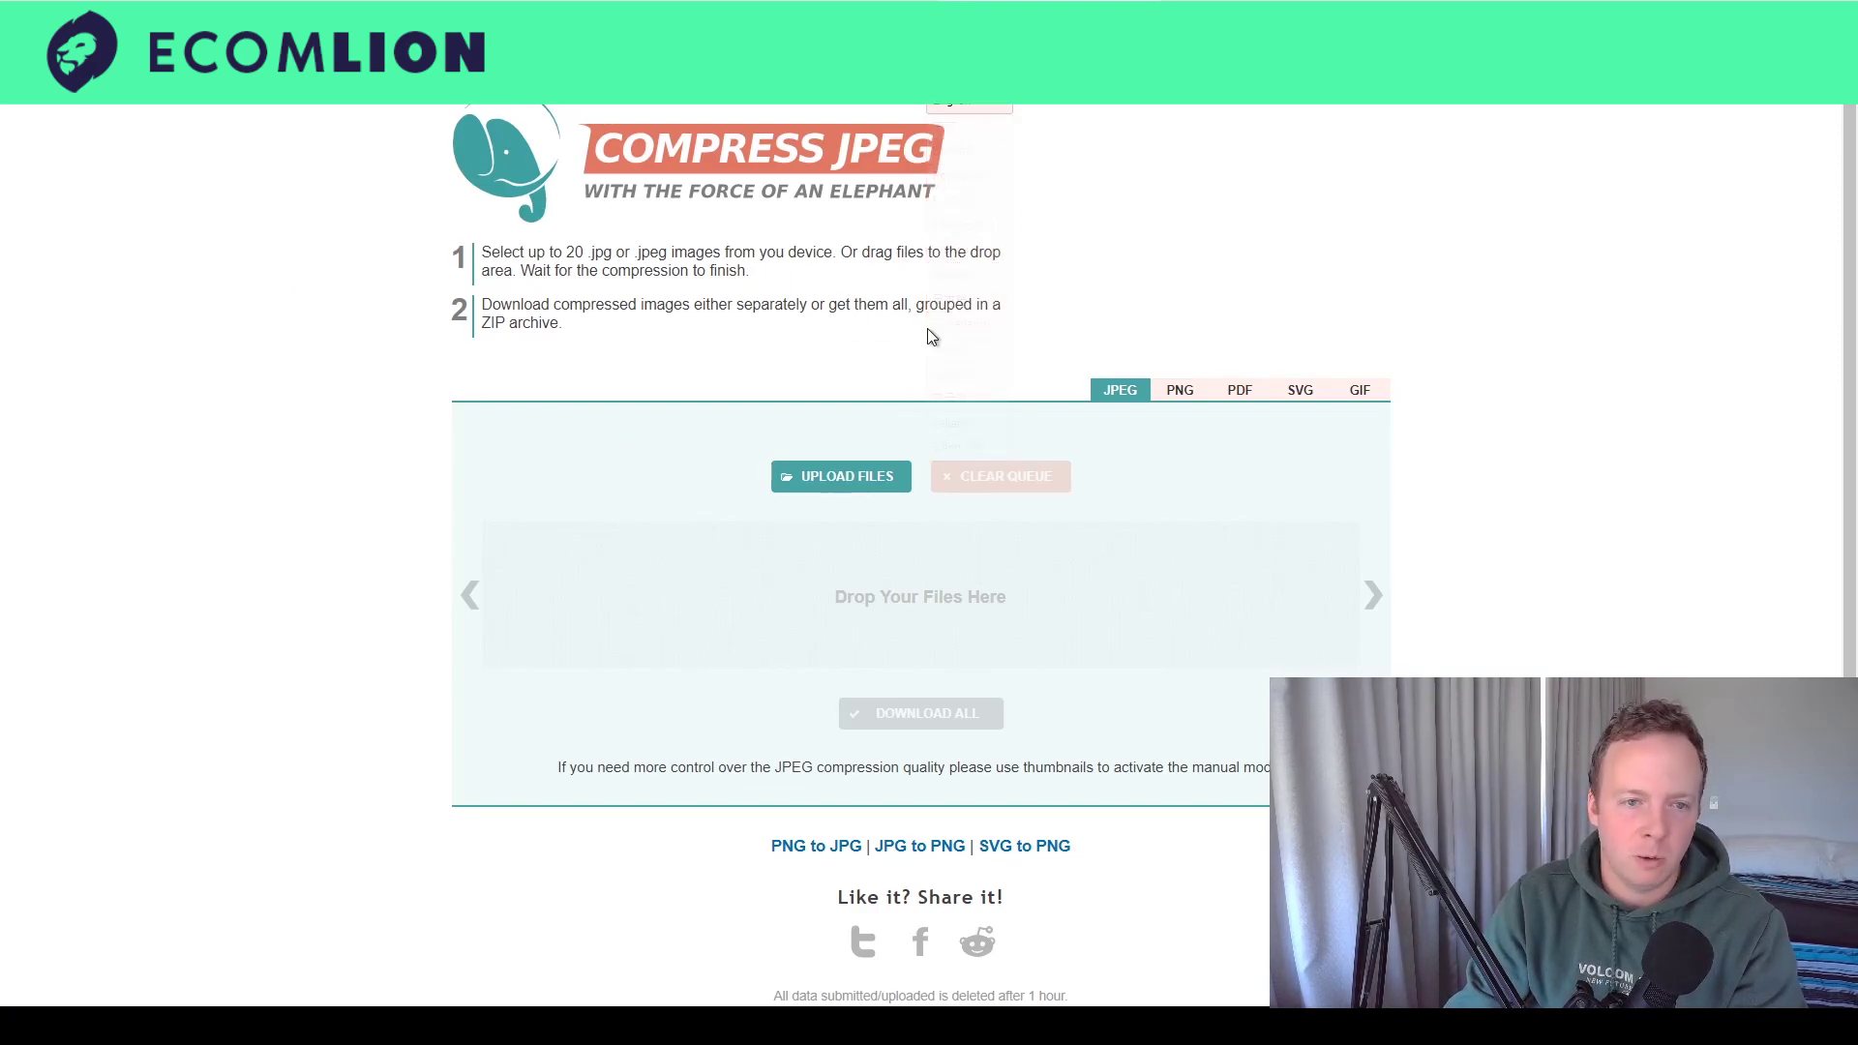